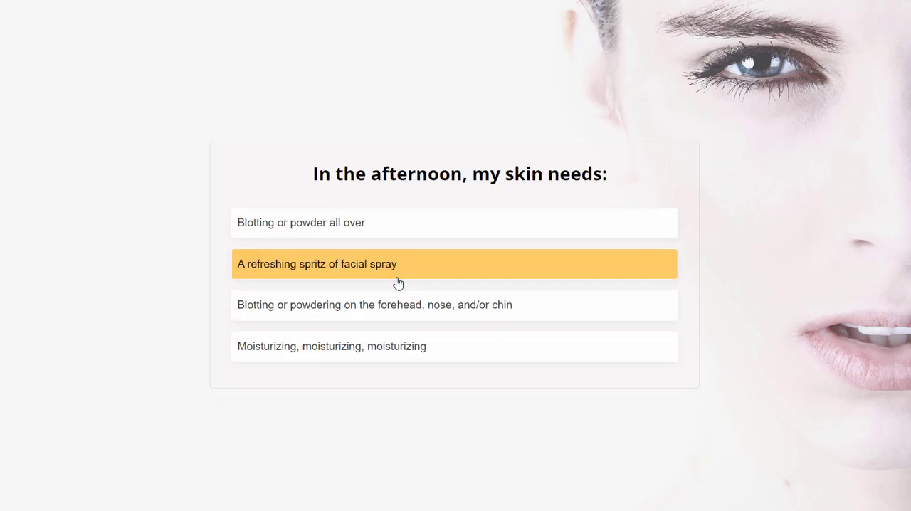
Answer the afternoon skin question with "A refreshing spritz of facial spray" and submit the opt-in form to find the skin type
{"action": "left_click", "coordinate": [399, 282]}
{"action": "left_click", "coordinate": [399, 283]}
{"action": "left_click", "coordinate": [399, 282]}
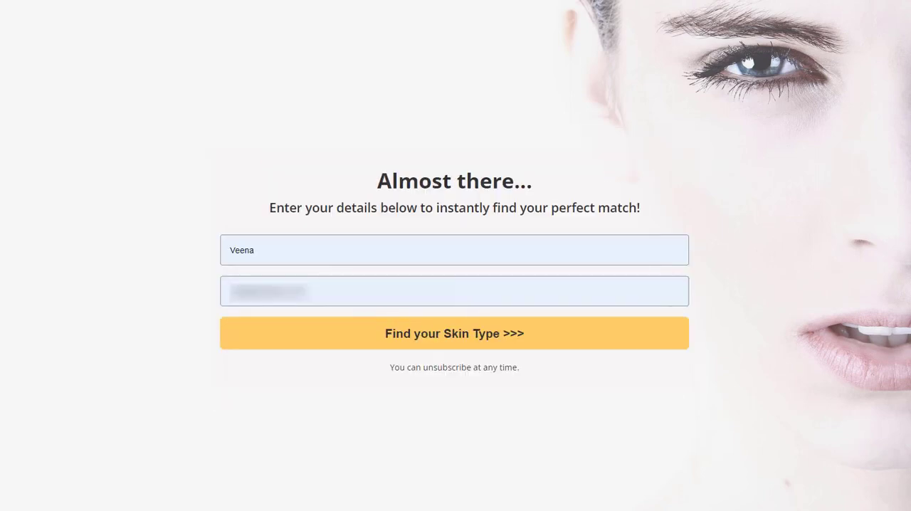
{"action": "left_click", "coordinate": [441, 339]}
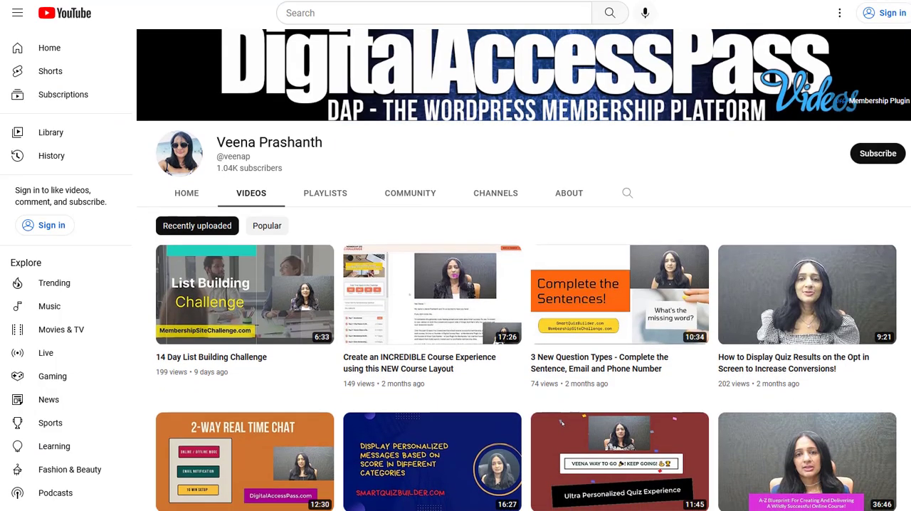
Browse the recently uploaded videos on the YouTube channel
{"action": "scroll", "coordinate": [562, 366], "scroll_direction": "down", "scroll_amount": 2}
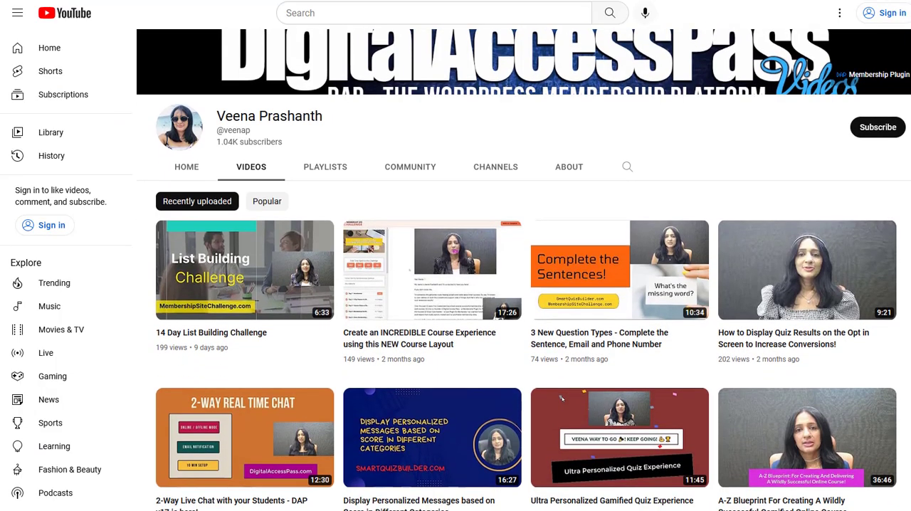
{"action": "scroll", "coordinate": [524, 271], "scroll_direction": "down", "scroll_amount": 1}
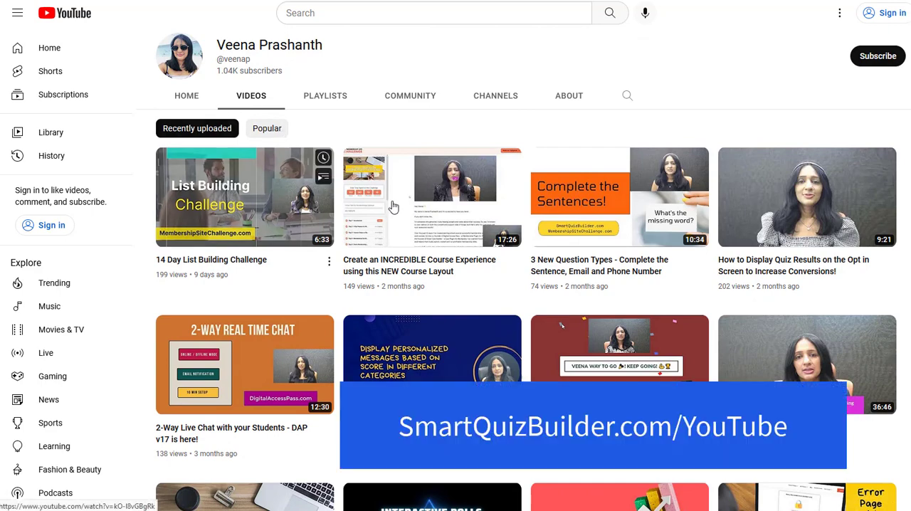
{"action": "scroll", "coordinate": [524, 271], "scroll_direction": "down", "scroll_amount": 3}
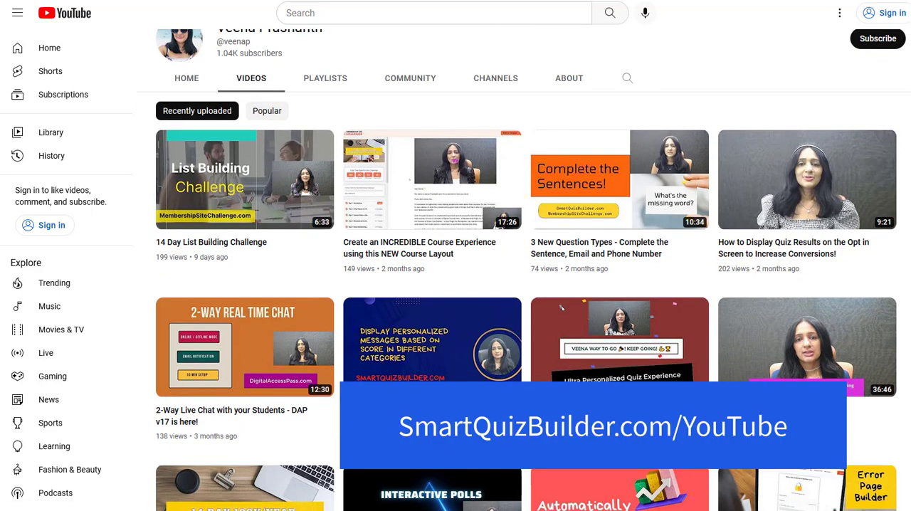
{"action": "scroll", "coordinate": [562, 136], "scroll_direction": "down", "scroll_amount": 3}
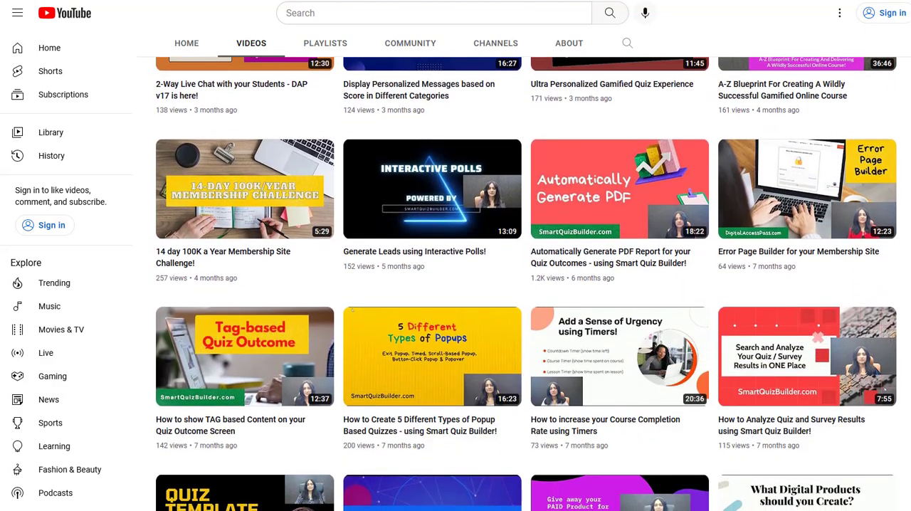
{"action": "scroll", "coordinate": [214, 143], "scroll_direction": "up", "scroll_amount": 5}
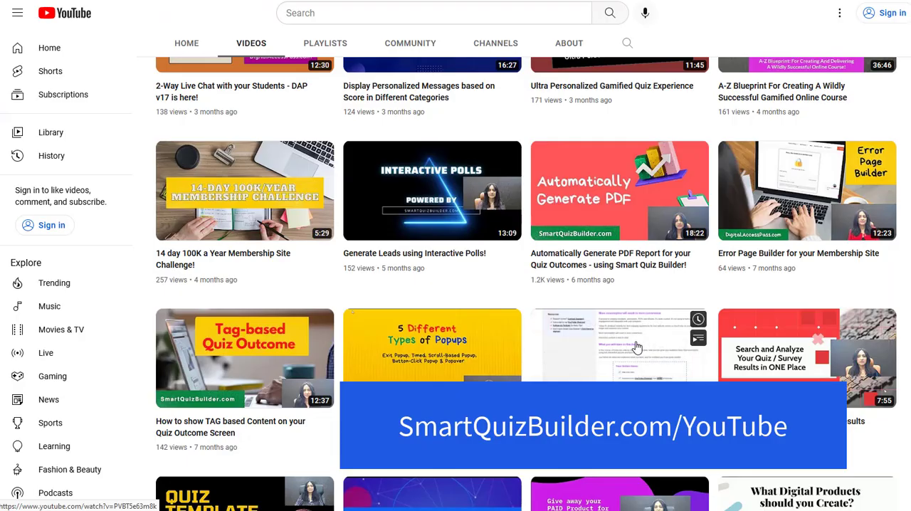
{"action": "mouse_move", "coordinate": [795, 298]}
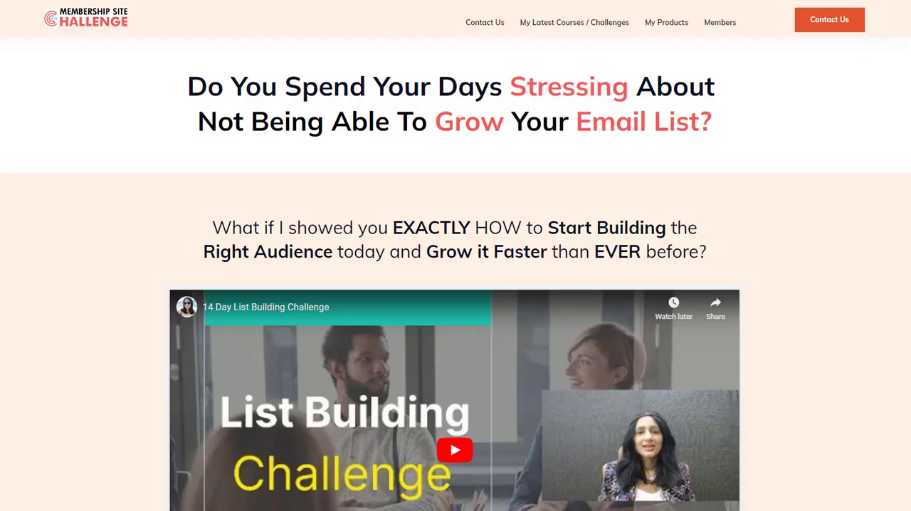
Look through the 14 Day List Building Challenge page, including the daily lesson topics
{"action": "scroll", "coordinate": [456, 284], "scroll_direction": "down", "scroll_amount": 3}
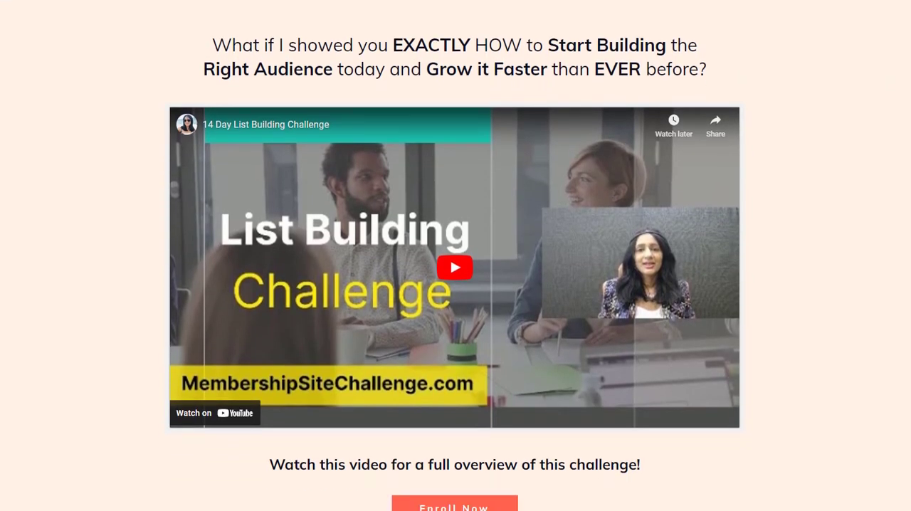
{"action": "scroll", "coordinate": [456, 285], "scroll_direction": "down", "scroll_amount": 7}
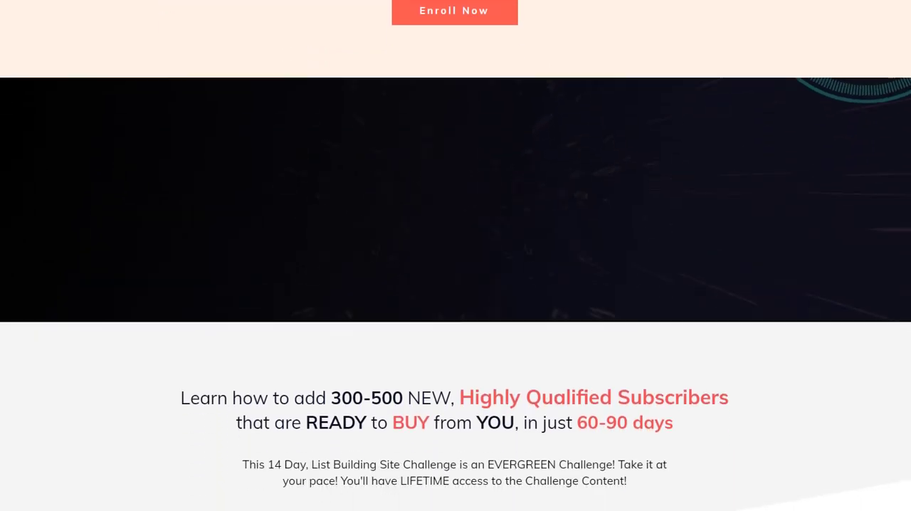
{"action": "scroll", "coordinate": [907, 141], "scroll_direction": "down", "scroll_amount": 8}
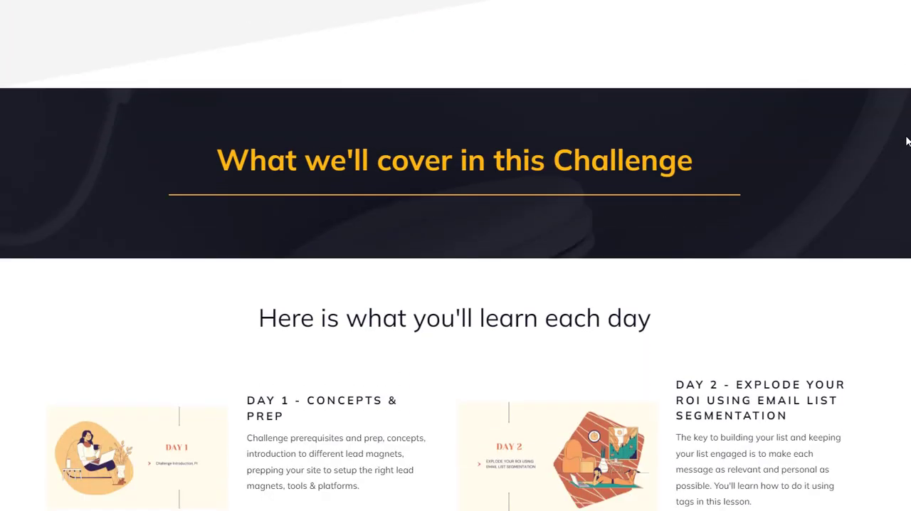
{"action": "scroll", "coordinate": [906, 141], "scroll_direction": "down", "scroll_amount": 5}
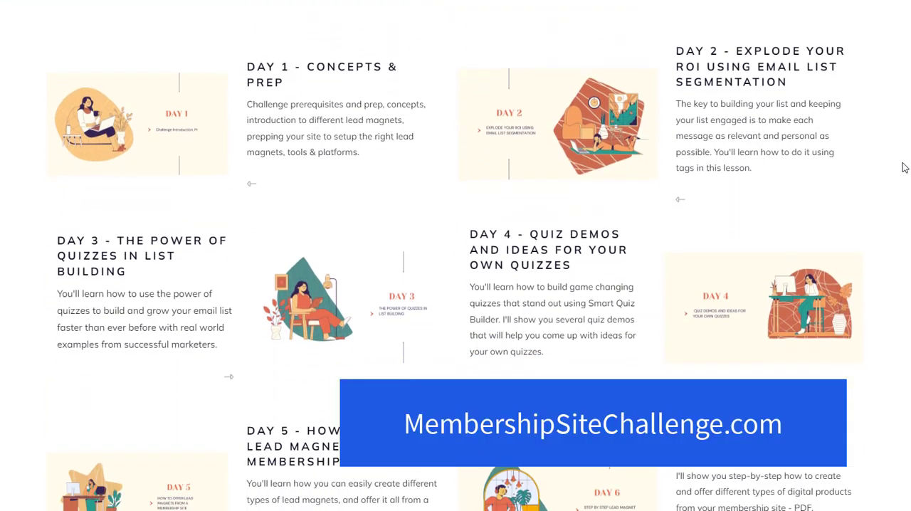
{"action": "scroll", "coordinate": [905, 168], "scroll_direction": "down", "scroll_amount": 9}
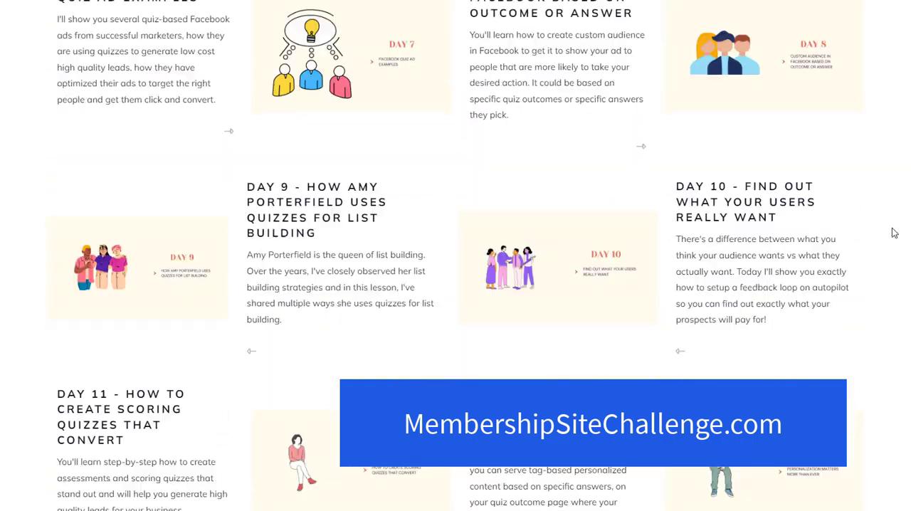
{"action": "scroll", "coordinate": [895, 234], "scroll_direction": "down", "scroll_amount": 10}
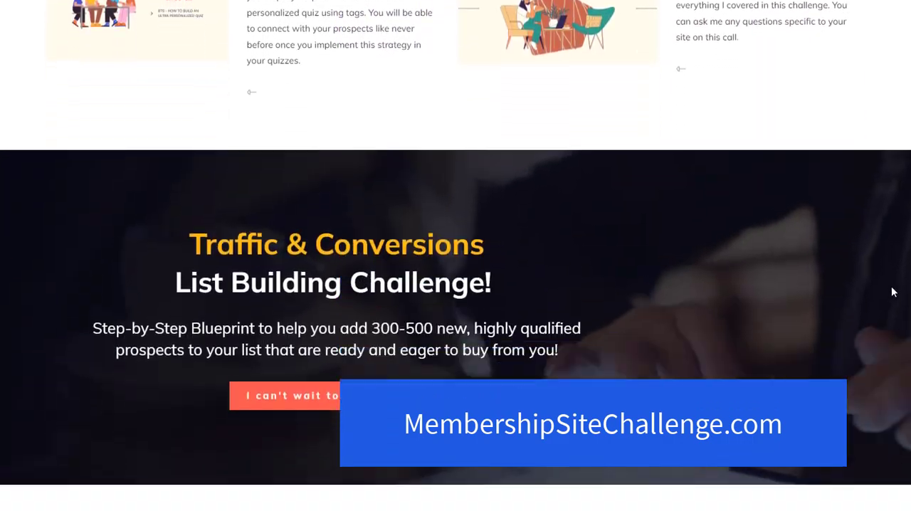
{"action": "left_click_drag", "start_coordinate": [894, 290], "coordinate": [905, 228]}
Read the explanation of the Personality quiz type, including its features and setup steps, and close it
{"action": "mouse_move", "coordinate": [579, 30]}
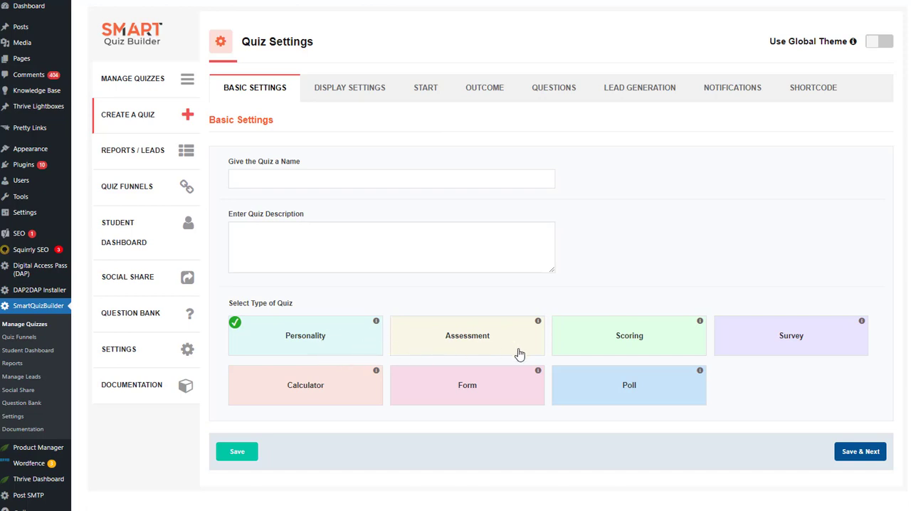
{"action": "left_click", "coordinate": [376, 322]}
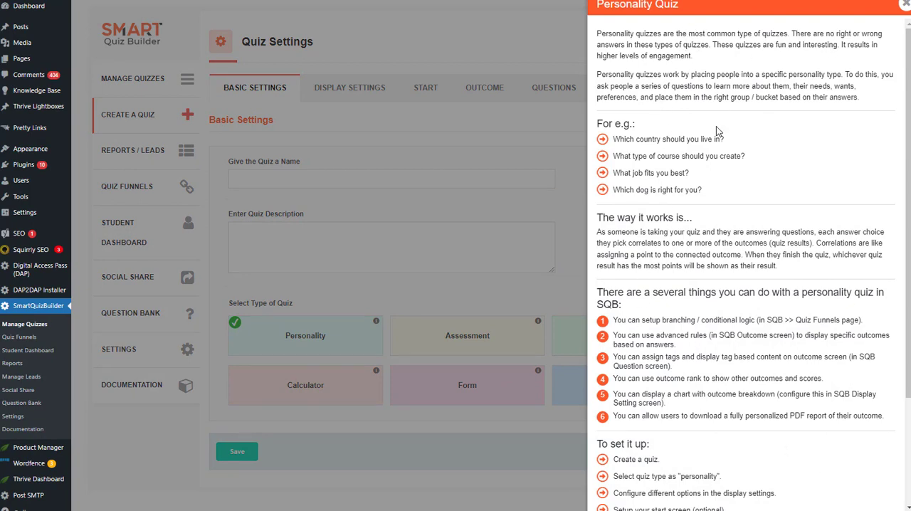
{"action": "scroll", "coordinate": [710, 205], "scroll_direction": "down", "scroll_amount": 4}
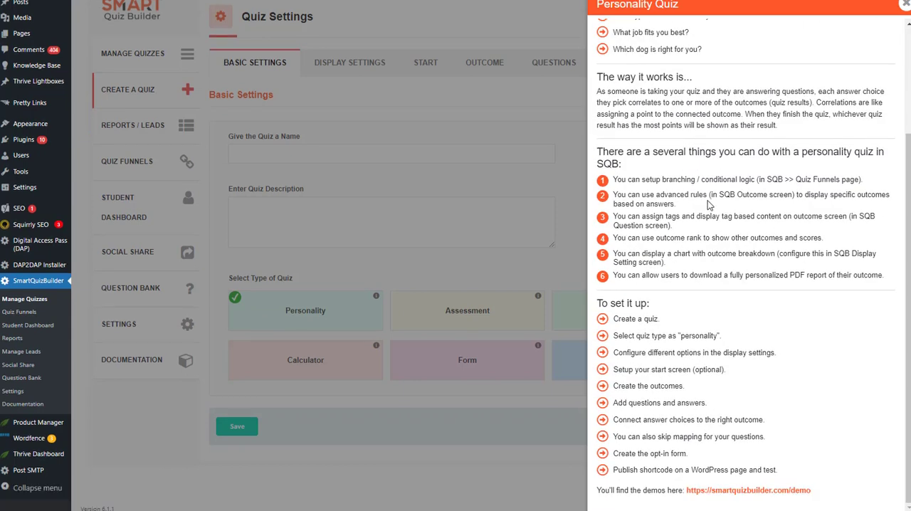
{"action": "scroll", "coordinate": [320, 287], "scroll_direction": "up", "scroll_amount": 1}
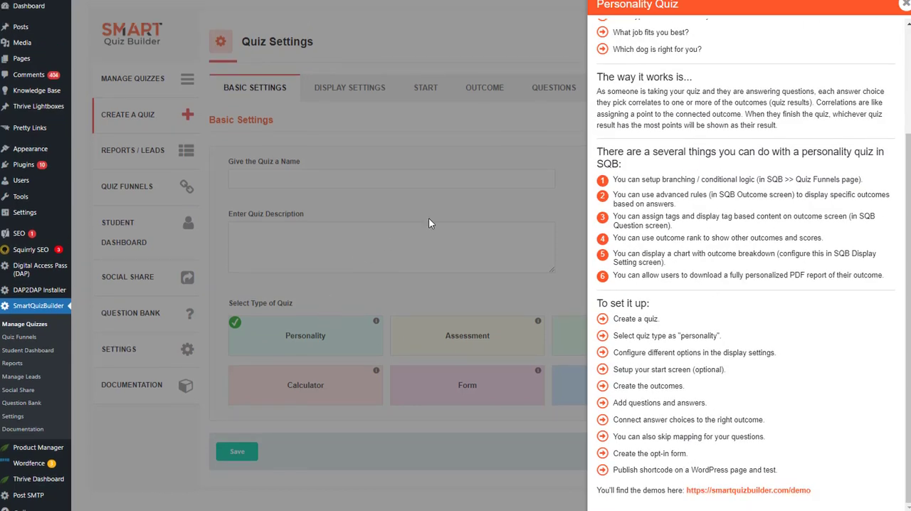
{"action": "left_click", "coordinate": [905, 5]}
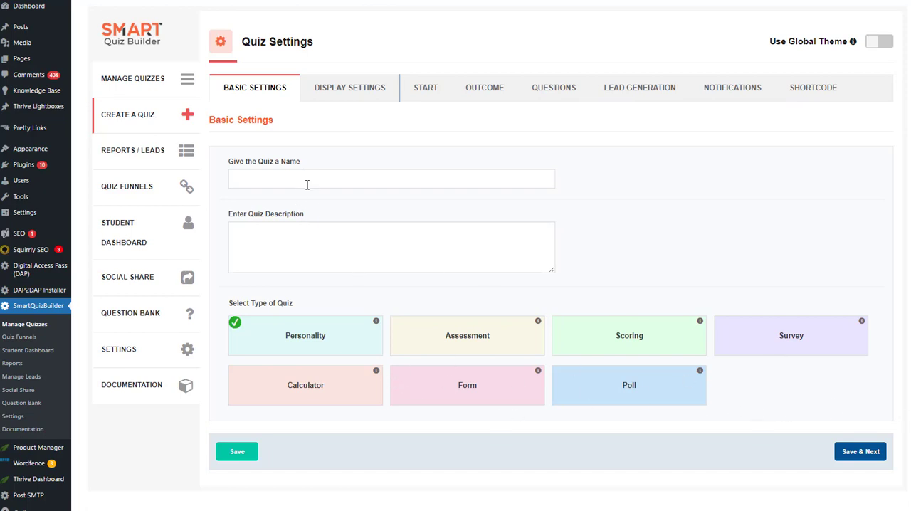
Open the quiz's display settings and examine the available options, from in-page display and pagination down to the templates
{"action": "left_click", "coordinate": [385, 89]}
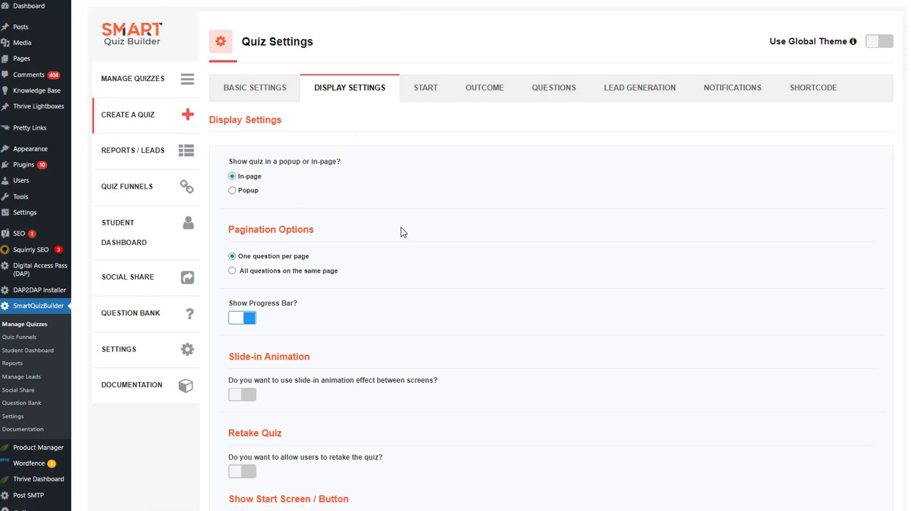
{"action": "scroll", "coordinate": [898, 185], "scroll_direction": "down", "scroll_amount": 7}
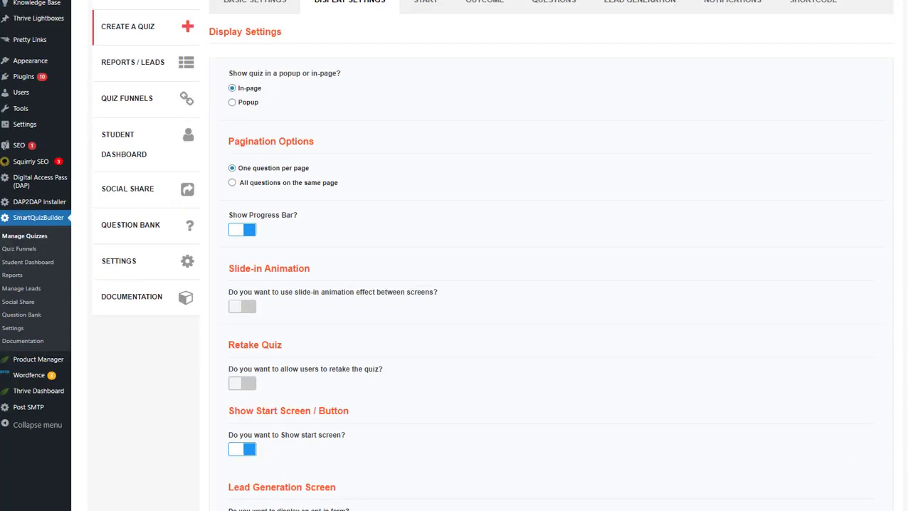
{"action": "scroll", "coordinate": [899, 202], "scroll_direction": "down", "scroll_amount": 10}
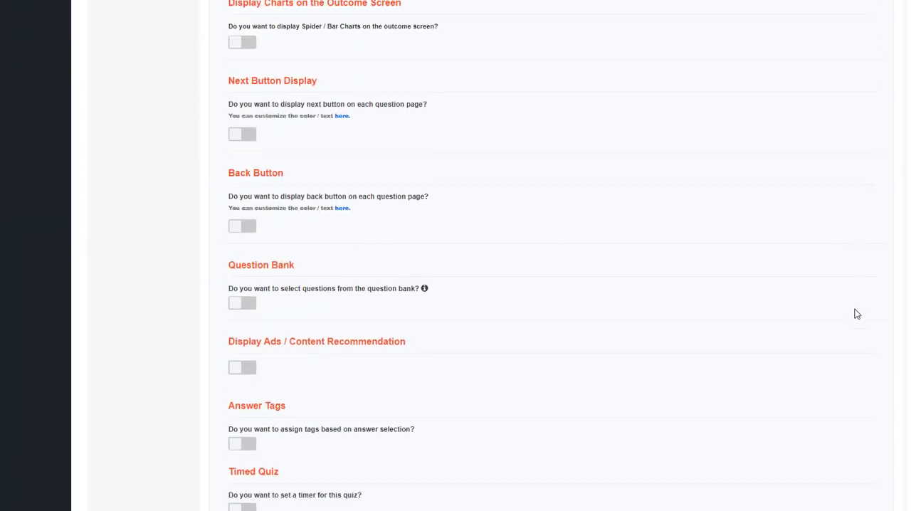
{"action": "scroll", "coordinate": [843, 363], "scroll_direction": "down", "scroll_amount": 4}
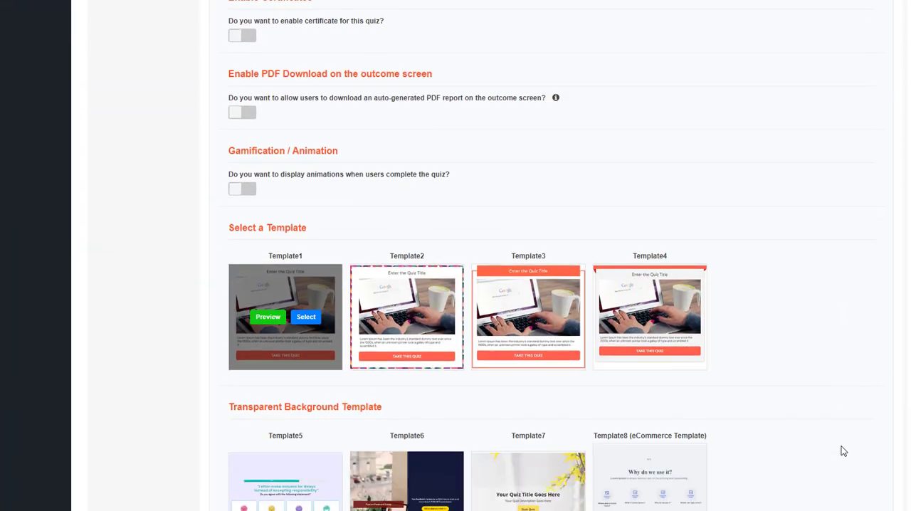
{"action": "scroll", "coordinate": [836, 371], "scroll_direction": "up", "scroll_amount": 20}
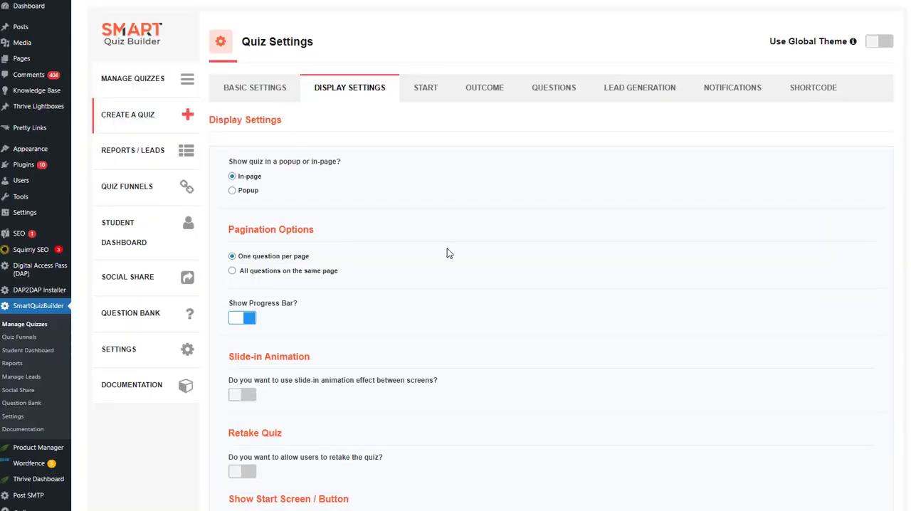
Under the lead generation settings, enable My Email Platform with AWeber, using the action Add and the type List
{"action": "scroll", "coordinate": [447, 251], "scroll_direction": "down", "scroll_amount": 5}
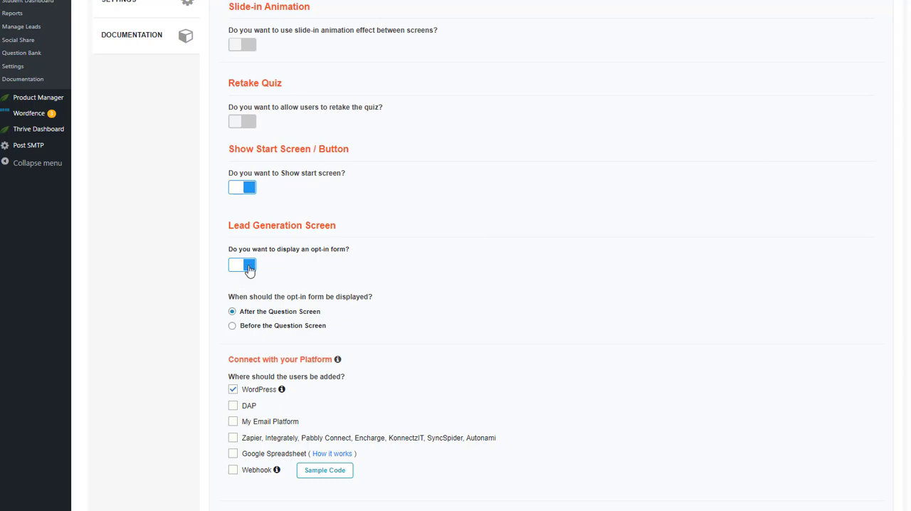
{"action": "scroll", "coordinate": [265, 282], "scroll_direction": "down", "scroll_amount": 3}
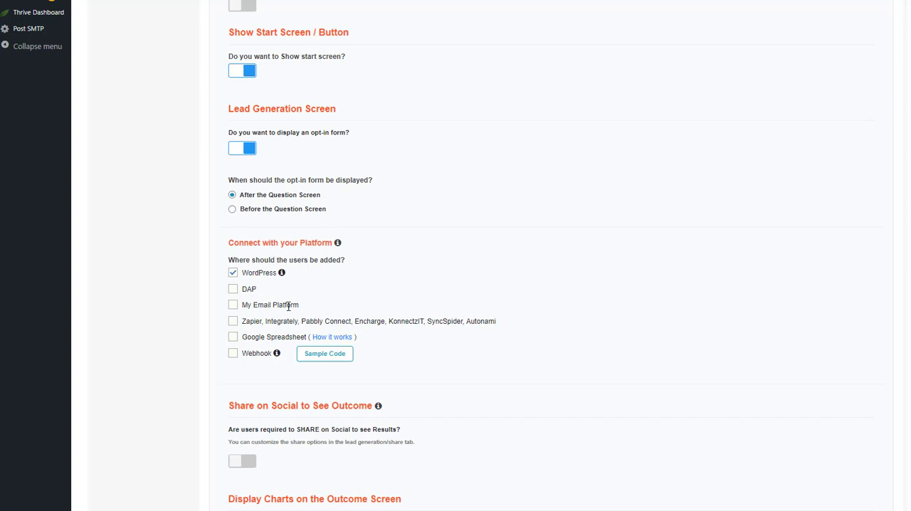
{"action": "left_click", "coordinate": [234, 306]}
{"action": "scroll", "coordinate": [360, 325], "scroll_direction": "down", "scroll_amount": 2}
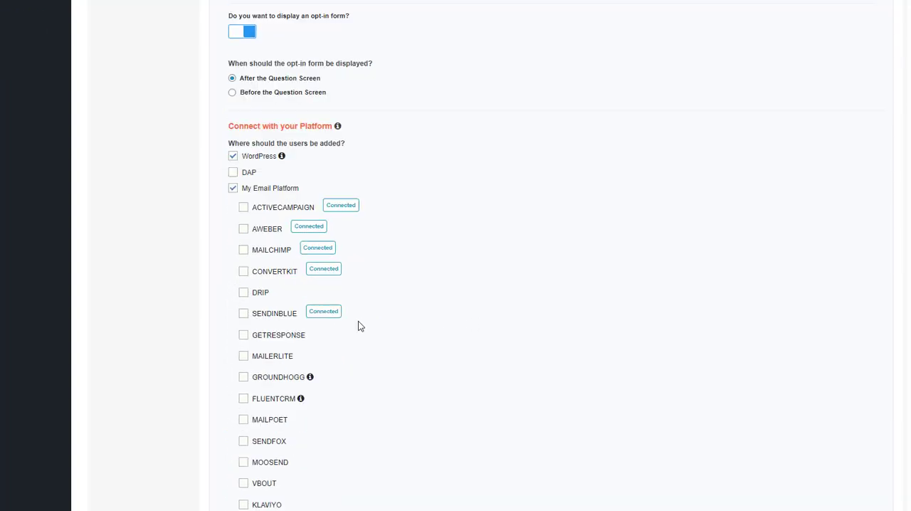
{"action": "scroll", "coordinate": [318, 274], "scroll_direction": "down", "scroll_amount": 2}
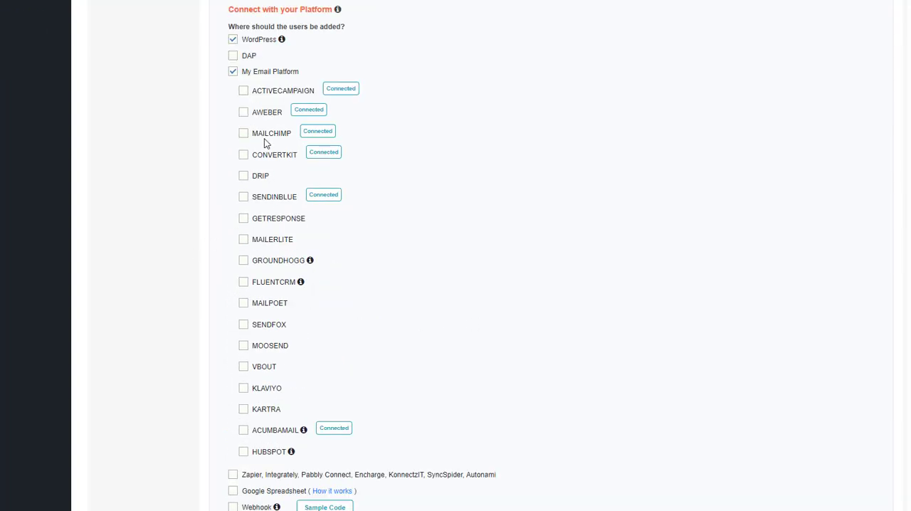
{"action": "left_click", "coordinate": [244, 112]}
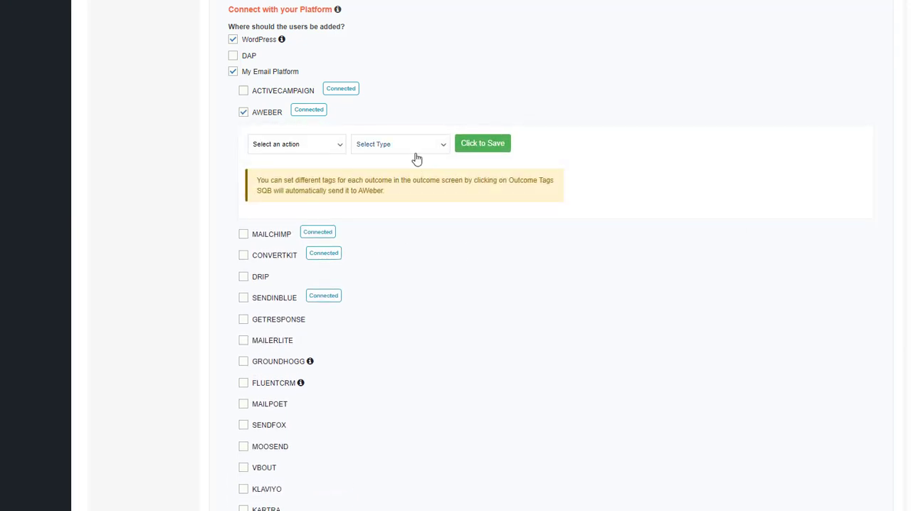
{"action": "left_click", "coordinate": [318, 148]}
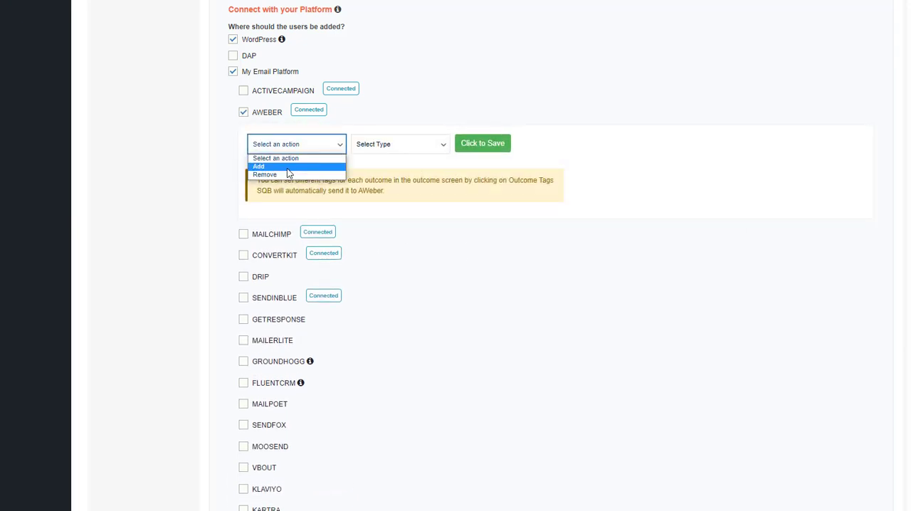
{"action": "left_click", "coordinate": [288, 168]}
{"action": "left_click", "coordinate": [417, 148]}
{"action": "left_click", "coordinate": [374, 167]}
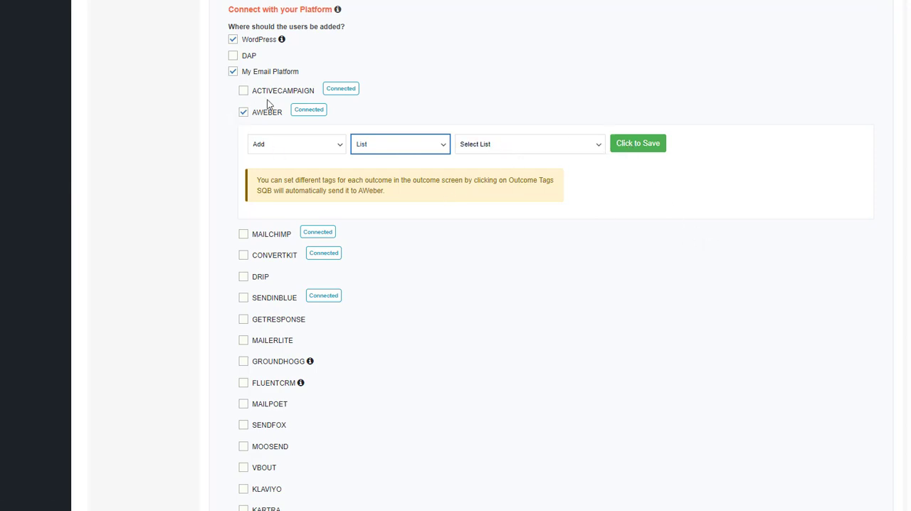
Disable My Email Platform as a destination for the quiz's users
{"action": "scroll", "coordinate": [483, 199], "scroll_direction": "up", "scroll_amount": 8}
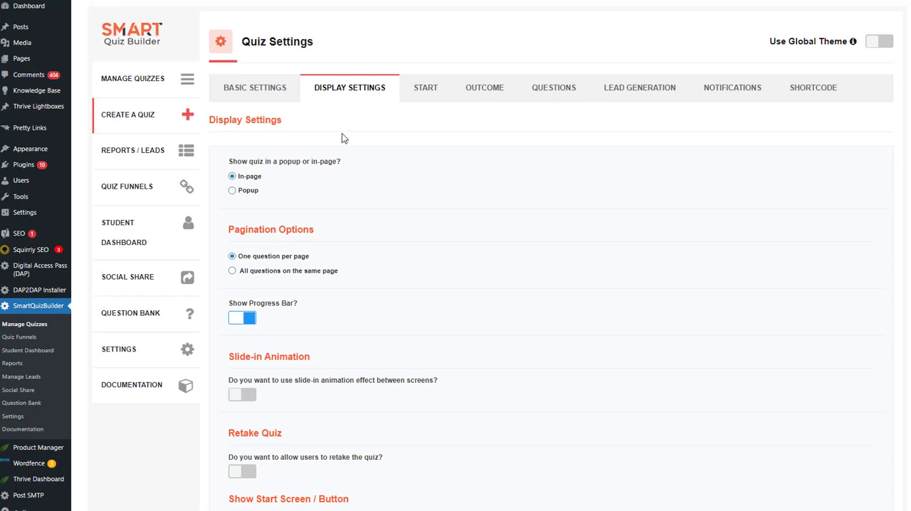
{"action": "scroll", "coordinate": [356, 209], "scroll_direction": "down", "scroll_amount": 7}
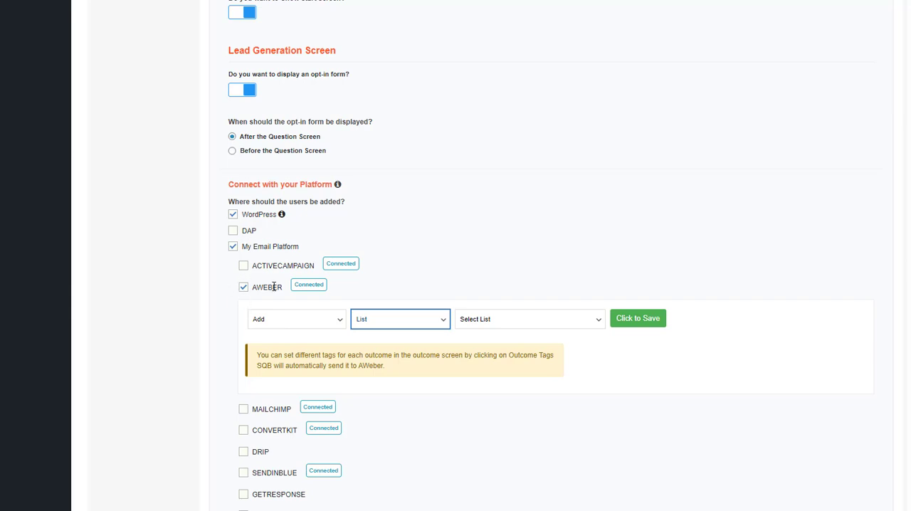
{"action": "left_click", "coordinate": [233, 247]}
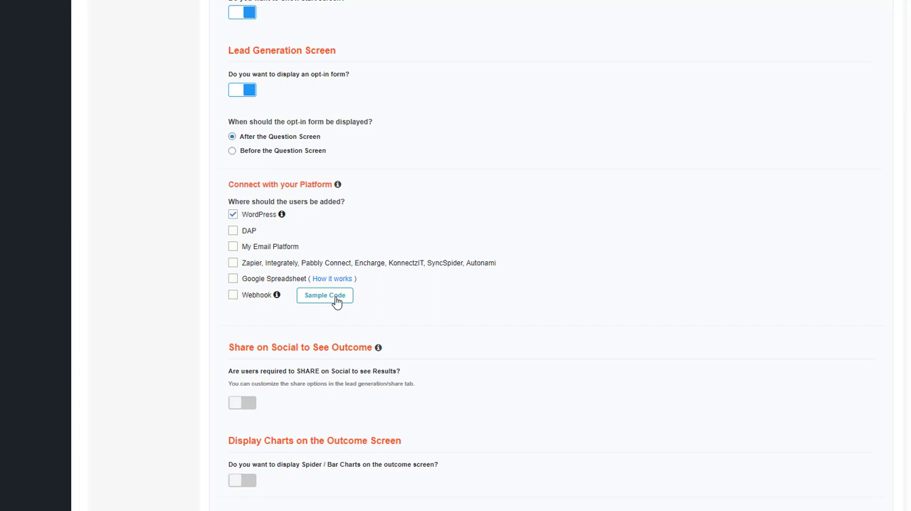
Preview the screens of Template1 from the start screen through the outcome screen, and close the preview
{"action": "scroll", "coordinate": [217, 325], "scroll_direction": "down", "scroll_amount": 10}
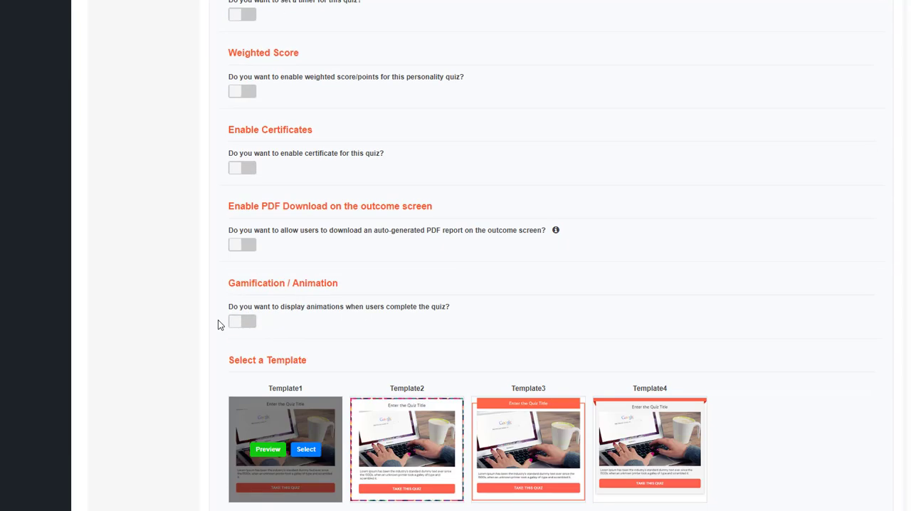
{"action": "scroll", "coordinate": [218, 324], "scroll_direction": "down", "scroll_amount": 4}
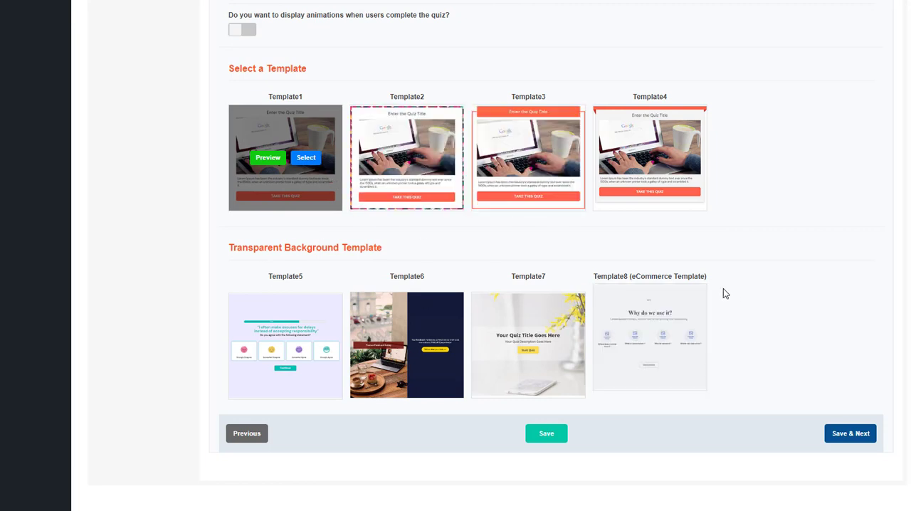
{"action": "left_click", "coordinate": [261, 160]}
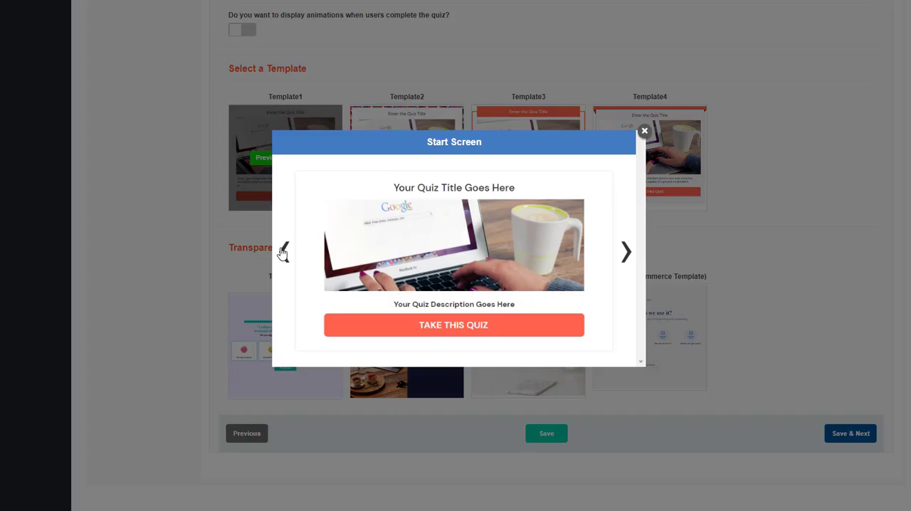
{"action": "left_click", "coordinate": [626, 251]}
{"action": "left_click", "coordinate": [626, 250]}
{"action": "left_click", "coordinate": [626, 250]}
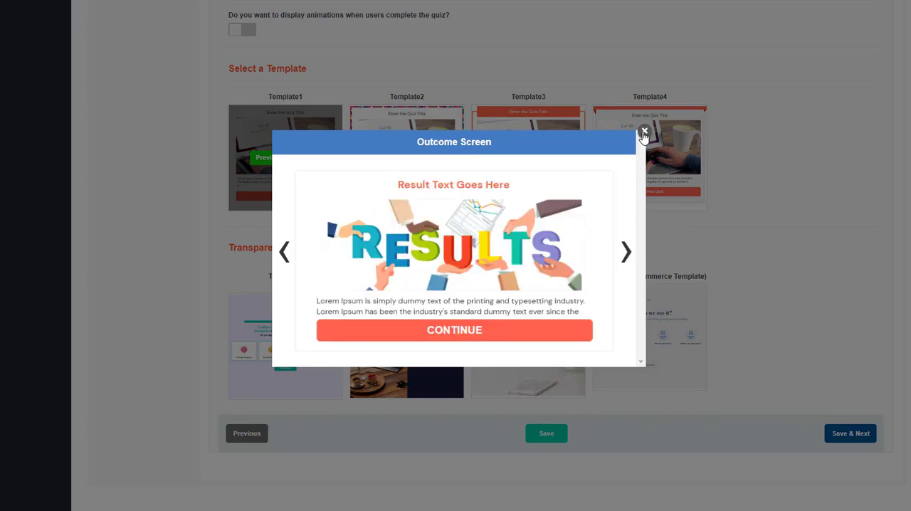
{"action": "left_click", "coordinate": [644, 131]}
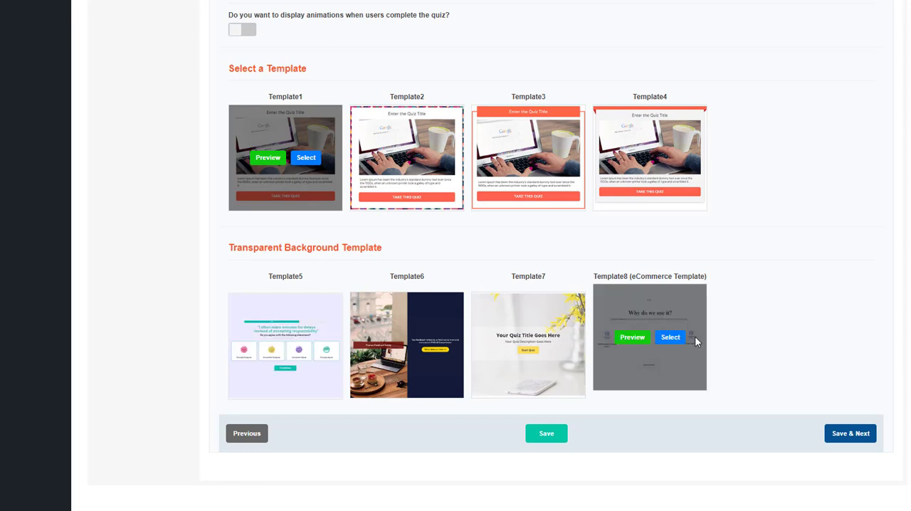
Preview the screens of Template6 among the transparent background templates, and close the preview
{"action": "scroll", "coordinate": [259, 138], "scroll_direction": "up", "scroll_amount": 1}
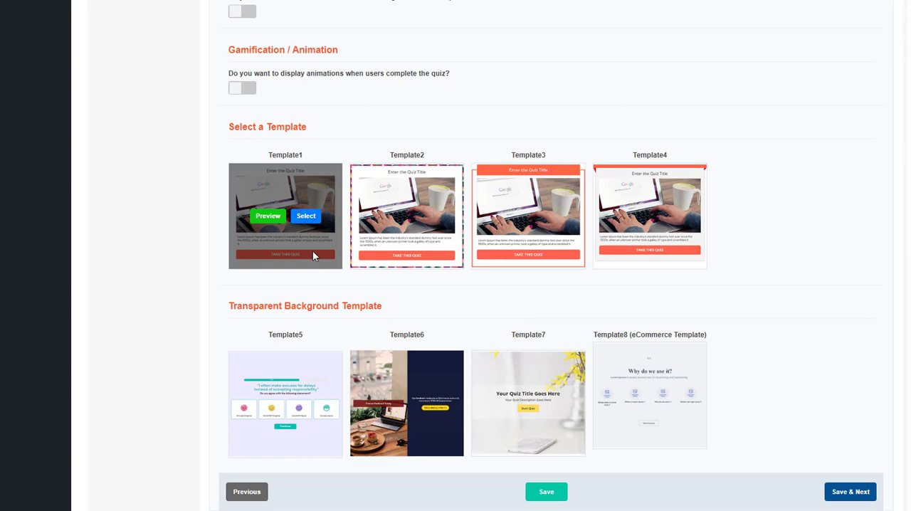
{"action": "mouse_move", "coordinate": [300, 385]}
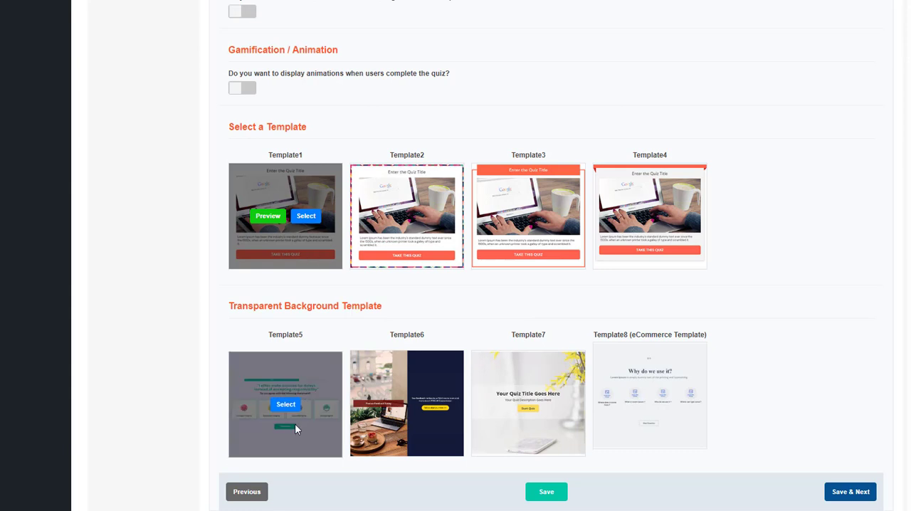
{"action": "left_click", "coordinate": [388, 404]}
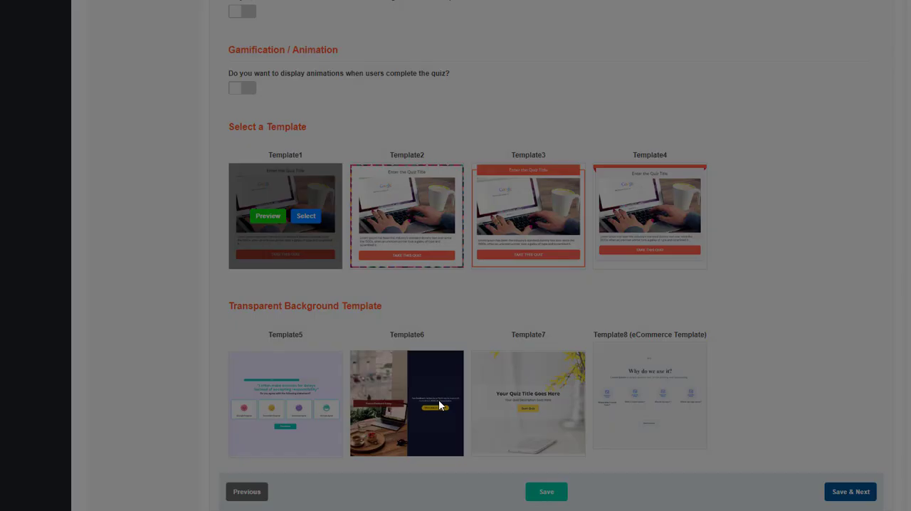
{"action": "left_click", "coordinate": [625, 252]}
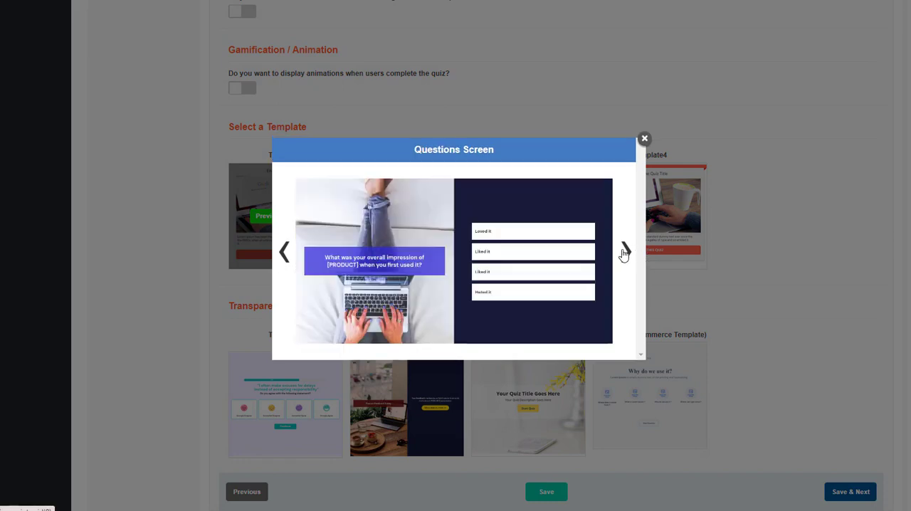
{"action": "left_click", "coordinate": [625, 253]}
{"action": "left_click", "coordinate": [625, 252]}
{"action": "left_click", "coordinate": [625, 249]}
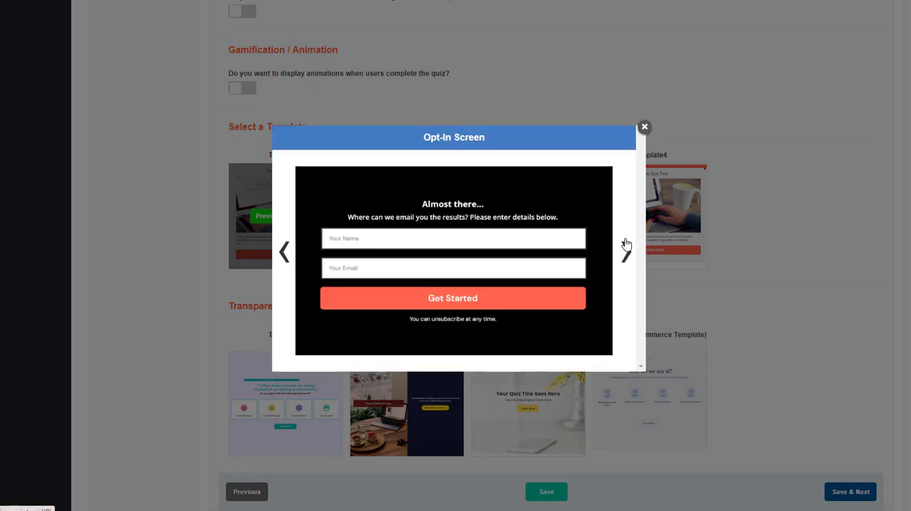
{"action": "left_click", "coordinate": [644, 127]}
Preview the start, question, outcome and opt-in screens of Template7, and close the preview
{"action": "left_click", "coordinate": [512, 403]}
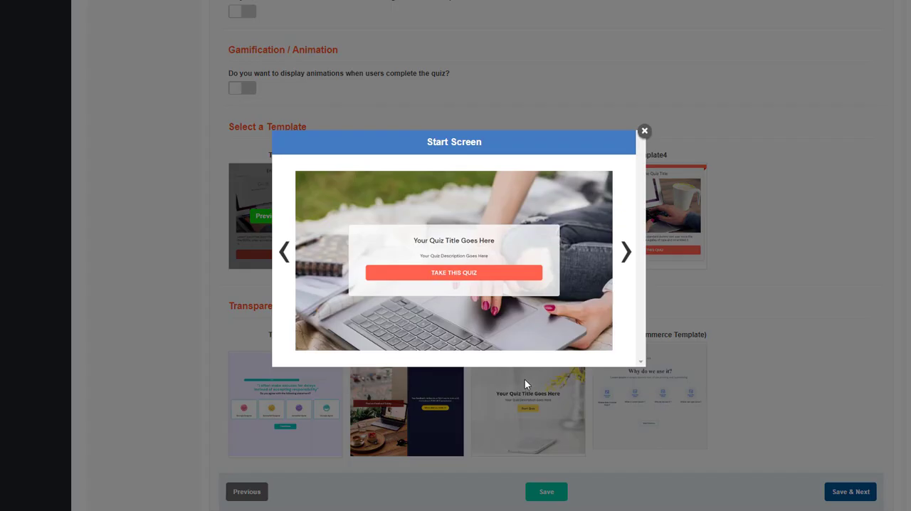
{"action": "left_click", "coordinate": [626, 257]}
{"action": "left_click", "coordinate": [625, 258]}
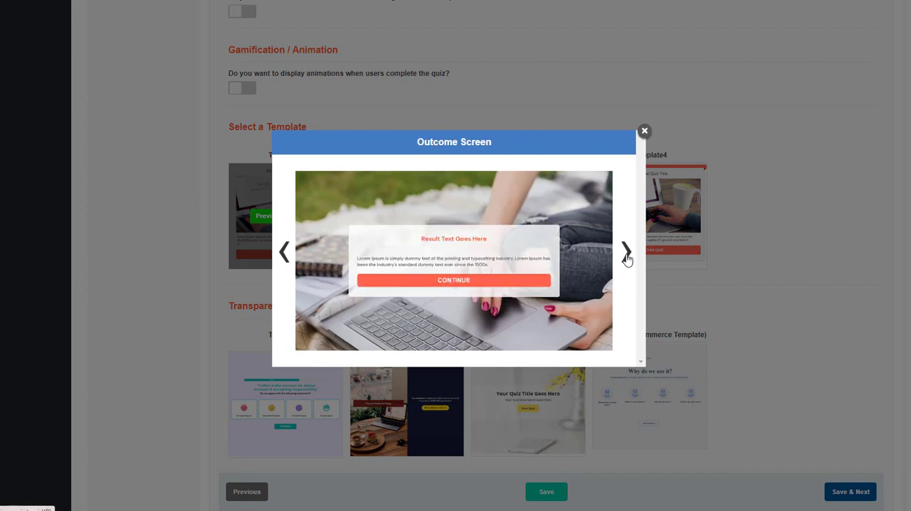
{"action": "left_click", "coordinate": [625, 259]}
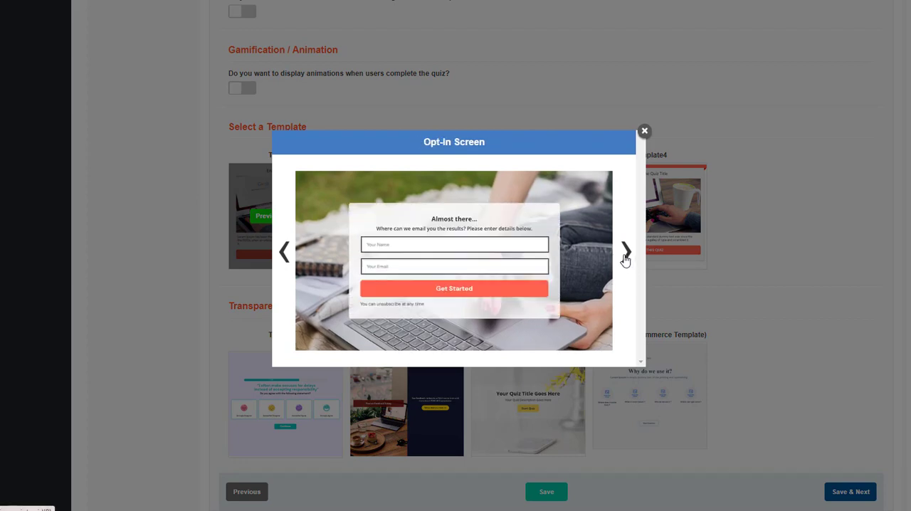
{"action": "left_click", "coordinate": [644, 131]}
Revisit the quiz's basic settings, and save the display settings with Template5 selected to continue to the start screen
{"action": "scroll", "coordinate": [158, 334], "scroll_direction": "up", "scroll_amount": 1}
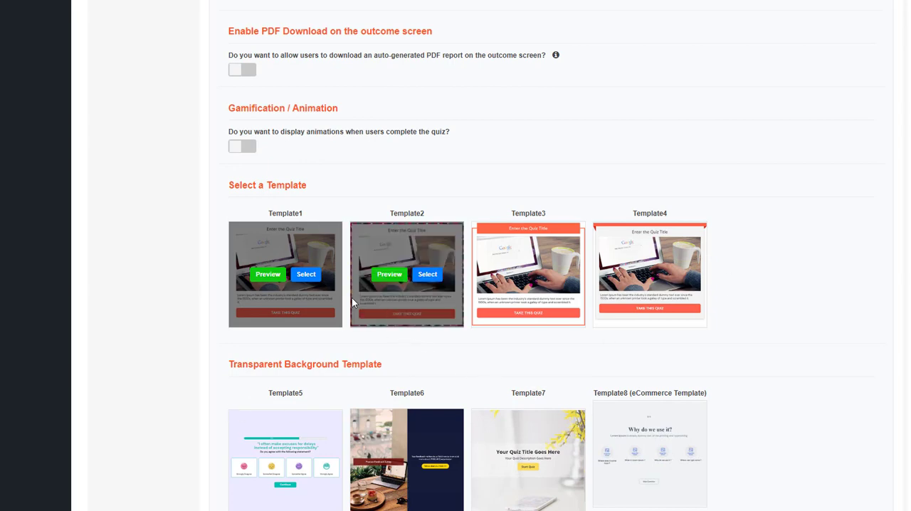
{"action": "scroll", "coordinate": [217, 192], "scroll_direction": "up", "scroll_amount": 15}
{"action": "scroll", "coordinate": [266, 240], "scroll_direction": "up", "scroll_amount": 5}
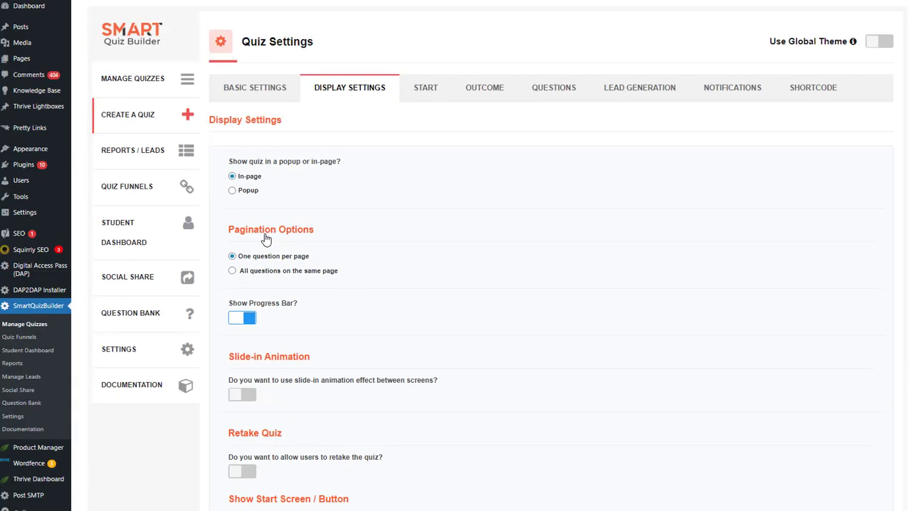
{"action": "left_click", "coordinate": [265, 100]}
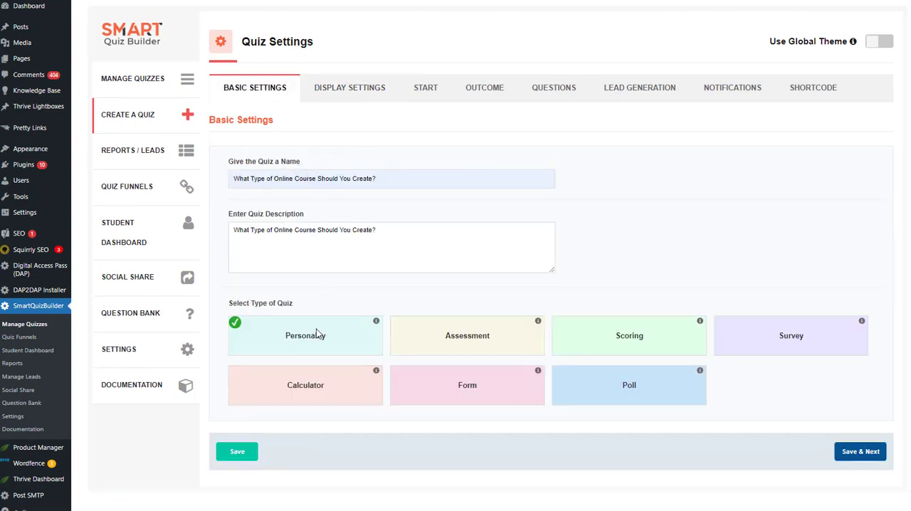
{"action": "left_click", "coordinate": [348, 87]}
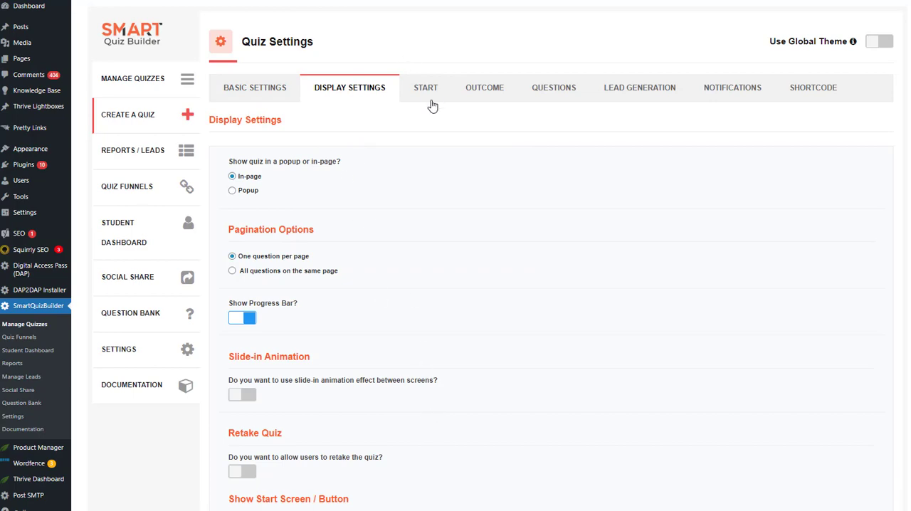
{"action": "scroll", "coordinate": [256, 425], "scroll_direction": "down", "scroll_amount": 15}
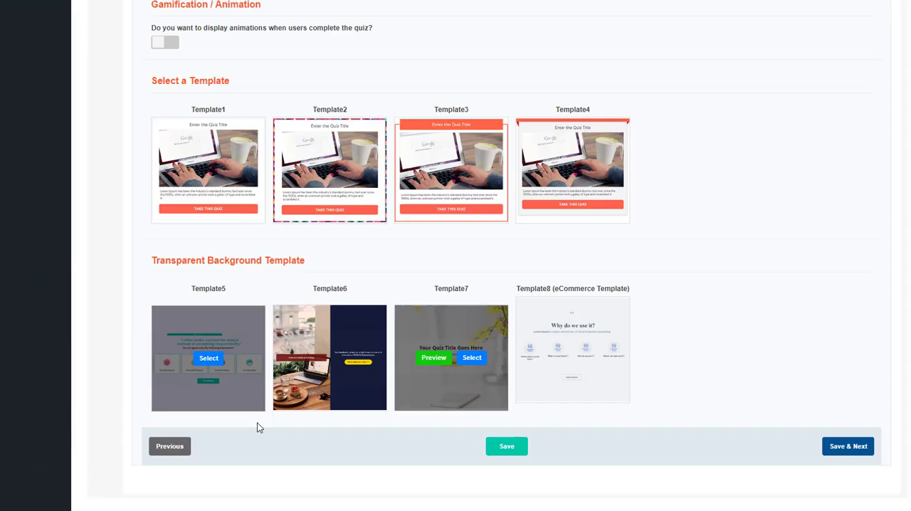
{"action": "left_click", "coordinate": [851, 448]}
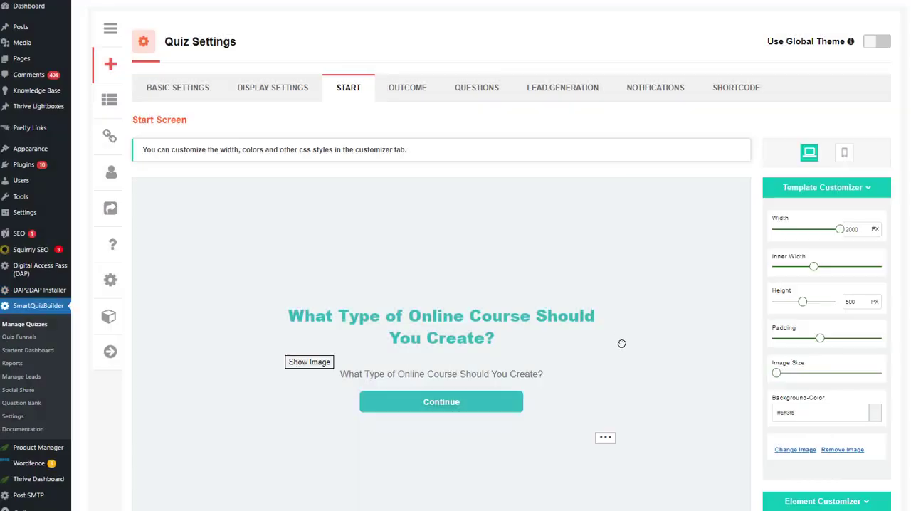
Change the text color of the whole start screen title to black
{"action": "scroll", "coordinate": [620, 344], "scroll_direction": "down", "scroll_amount": 2}
{"action": "left_click", "coordinate": [418, 224]}
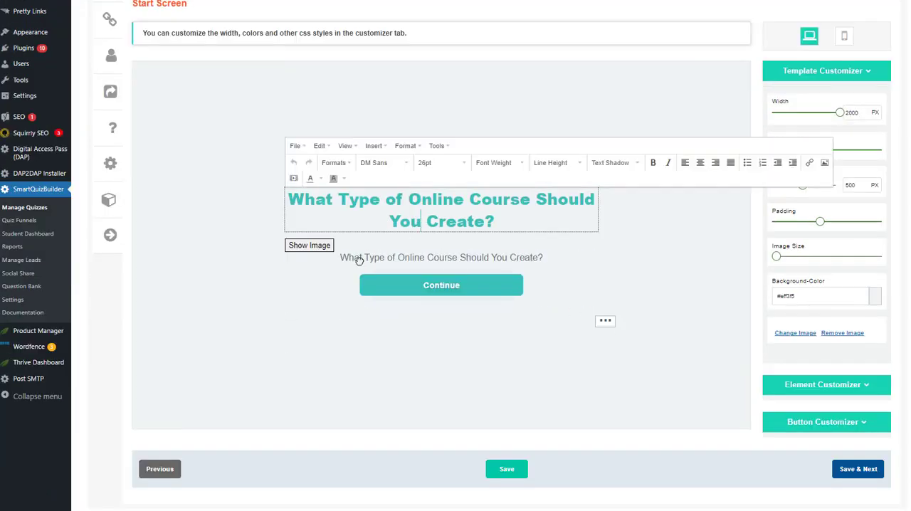
{"action": "key", "text": "ctrl+a"}
{"action": "left_click", "coordinate": [321, 179]}
{"action": "left_click", "coordinate": [285, 198]}
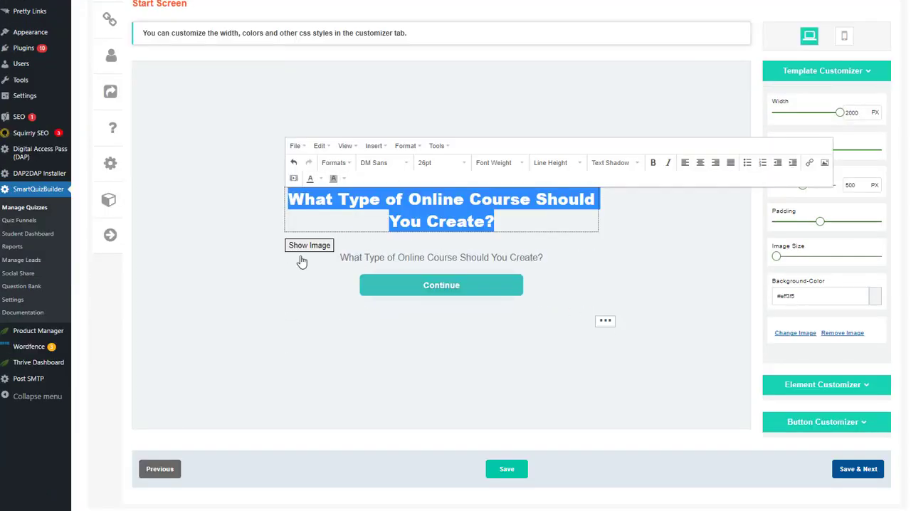
{"action": "left_click", "coordinate": [311, 333]}
{"action": "left_click", "coordinate": [582, 203]}
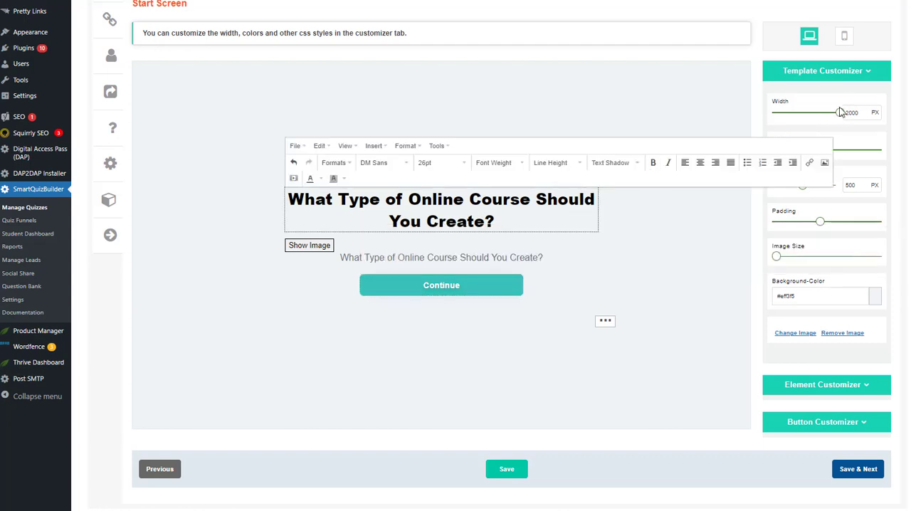
Reduce the start screen's inner width so that its title wraps more narrowly, and check that the Continue button's text is editable
{"action": "mouse_move", "coordinate": [841, 111]}
{"action": "left_mouse_down"}
{"action": "mouse_move", "coordinate": [782, 115]}
{"action": "mouse_move", "coordinate": [840, 112]}
{"action": "left_mouse_up"}
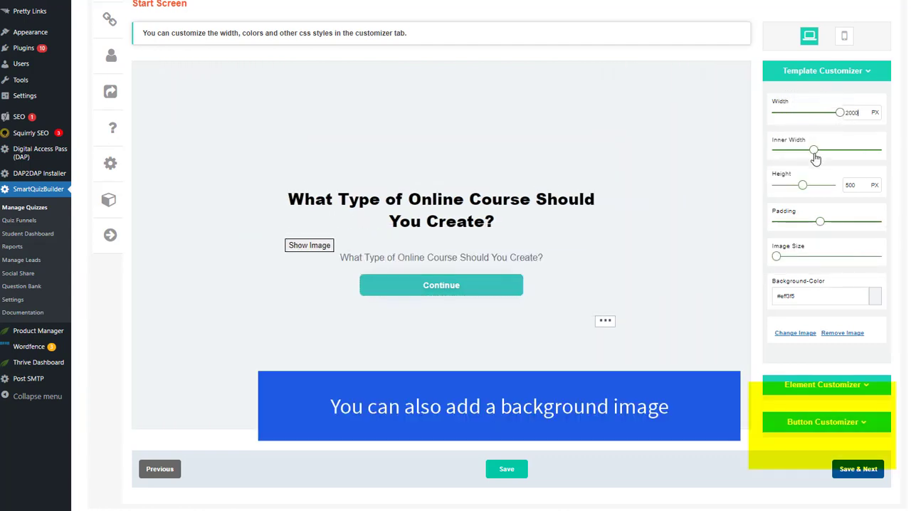
{"action": "left_click_drag", "start_coordinate": [814, 149], "coordinate": [796, 167]}
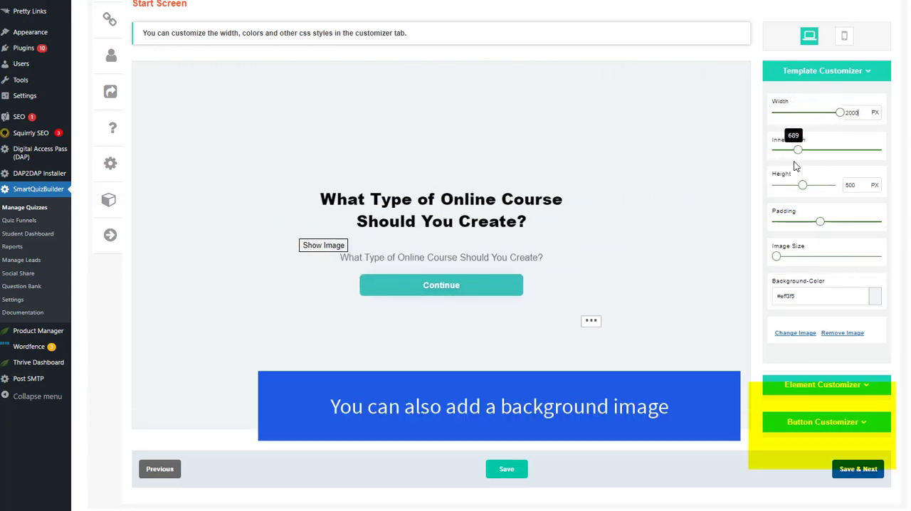
{"action": "left_click", "coordinate": [500, 284]}
{"action": "scroll", "coordinate": [619, 118], "scroll_direction": "up", "scroll_amount": 2}
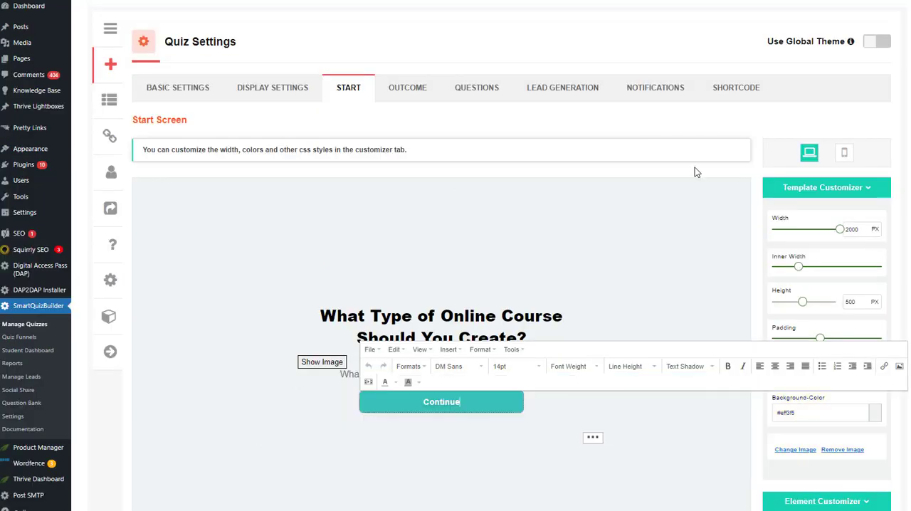
{"action": "left_click", "coordinate": [423, 259]}
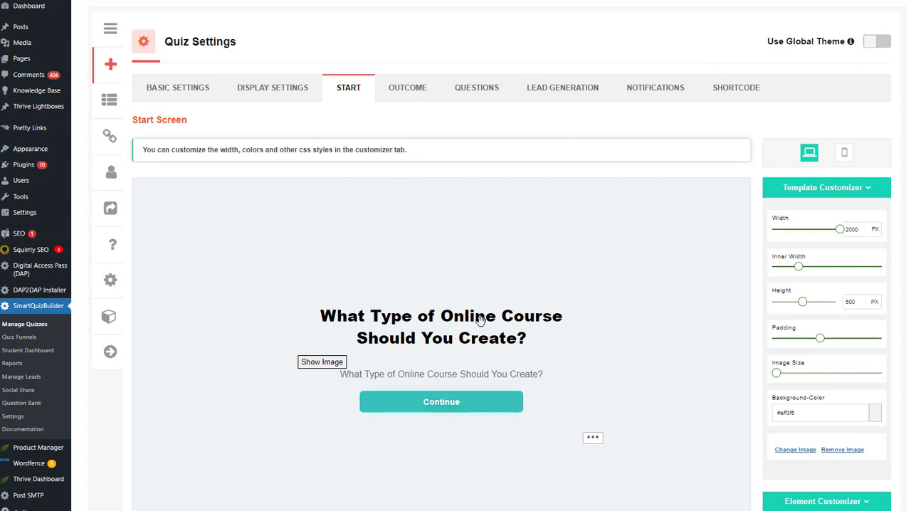
Enable Use Global Theme for the quiz, and examine its title text and answer text style options
{"action": "left_click", "coordinate": [877, 41]}
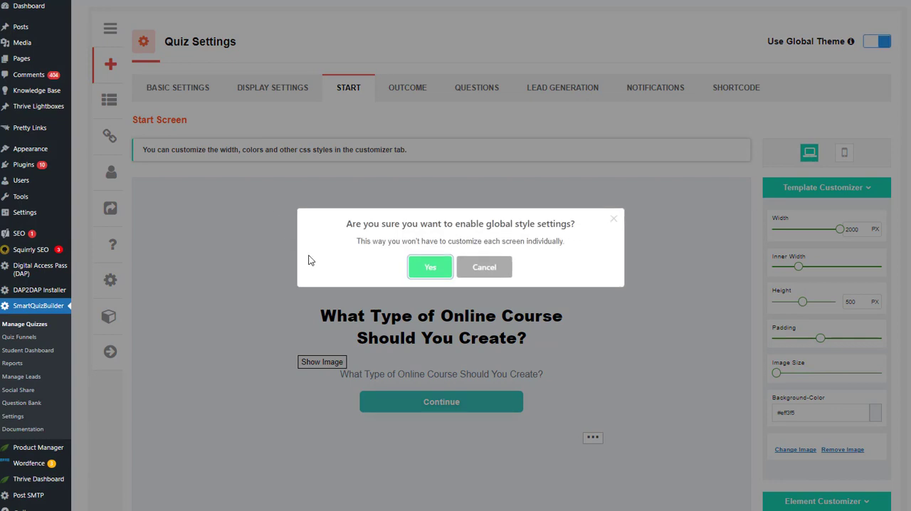
{"action": "left_click", "coordinate": [436, 274]}
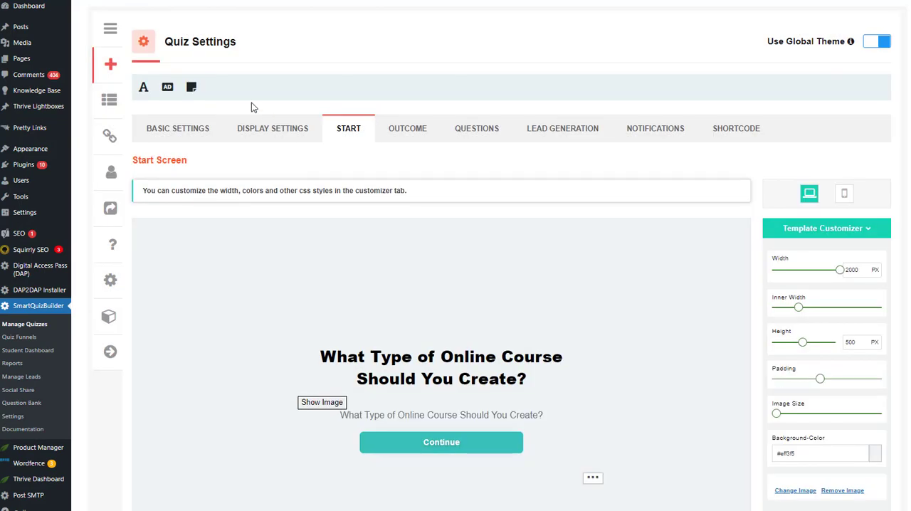
{"action": "left_click", "coordinate": [144, 90]}
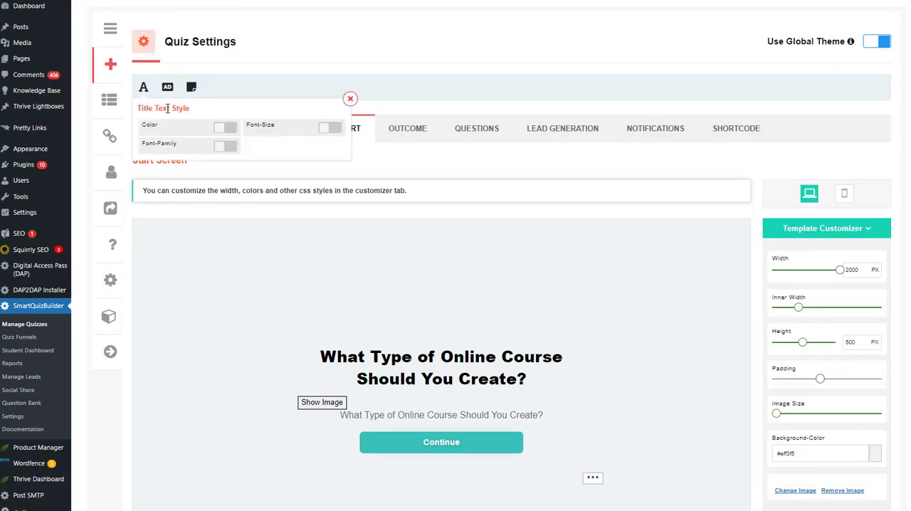
{"action": "left_click", "coordinate": [192, 87]}
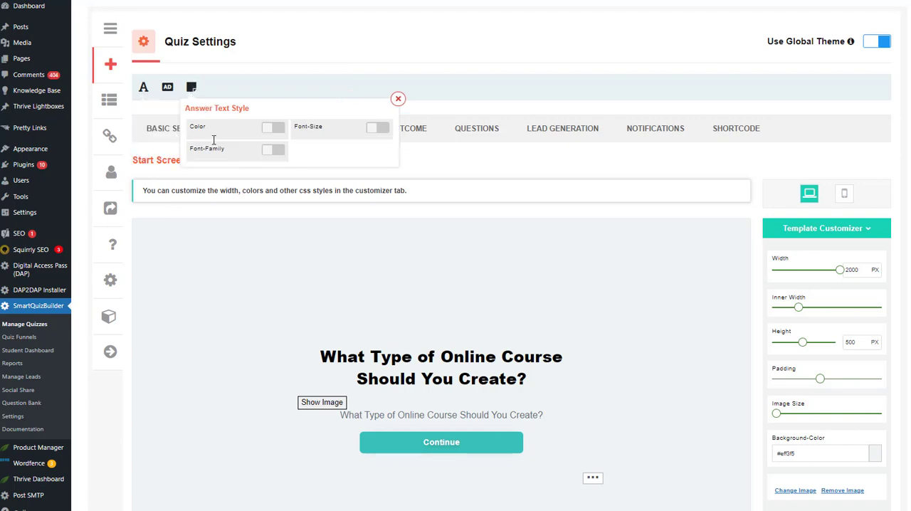
{"action": "left_click", "coordinate": [400, 98]}
Open the quiz's outcome settings and examine Outcome 1, including its title, description text and customizer options
{"action": "left_click", "coordinate": [399, 126]}
{"action": "scroll", "coordinate": [546, 218], "scroll_direction": "down", "scroll_amount": 3}
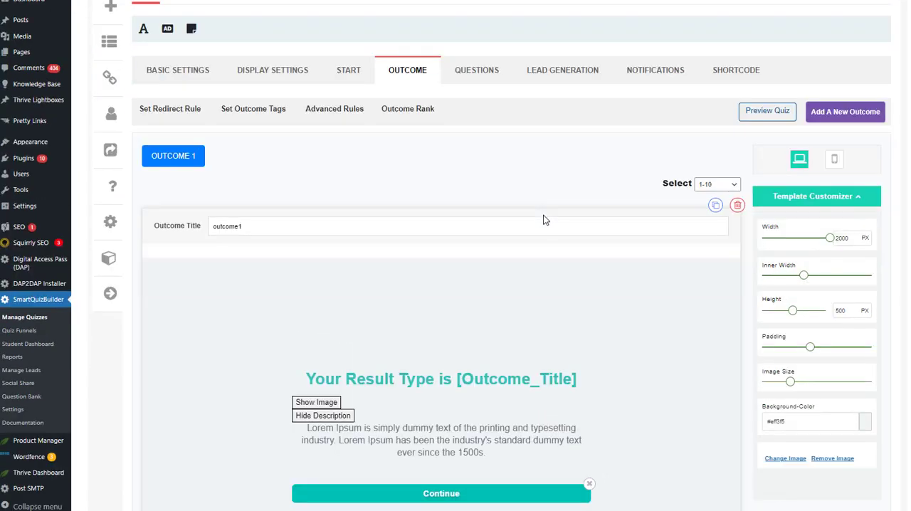
{"action": "scroll", "coordinate": [359, 156], "scroll_direction": "up", "scroll_amount": 3}
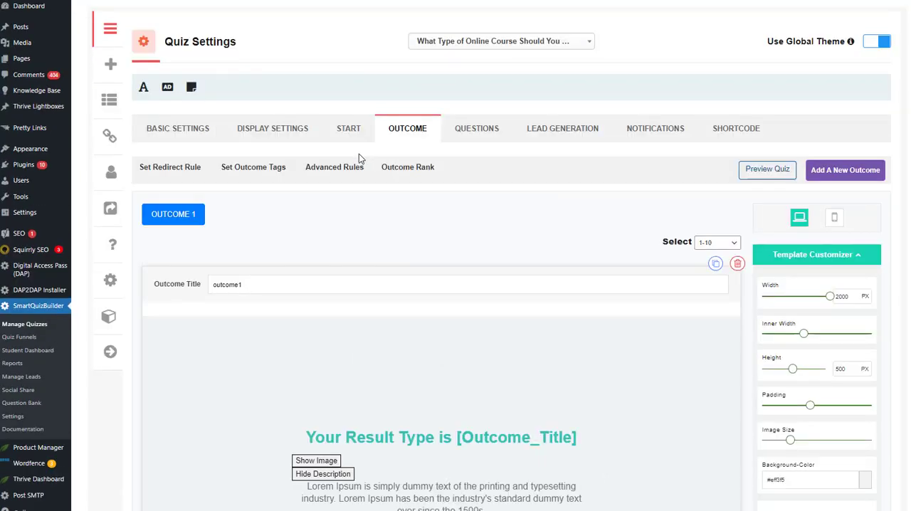
{"action": "scroll", "coordinate": [419, 359], "scroll_direction": "down", "scroll_amount": 1}
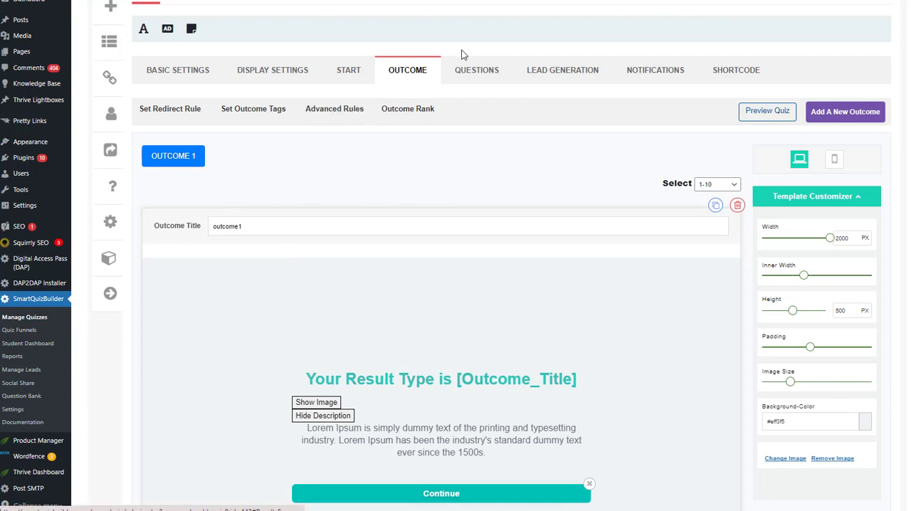
{"action": "scroll", "coordinate": [163, 367], "scroll_direction": "down", "scroll_amount": 2}
{"action": "left_click", "coordinate": [435, 285]}
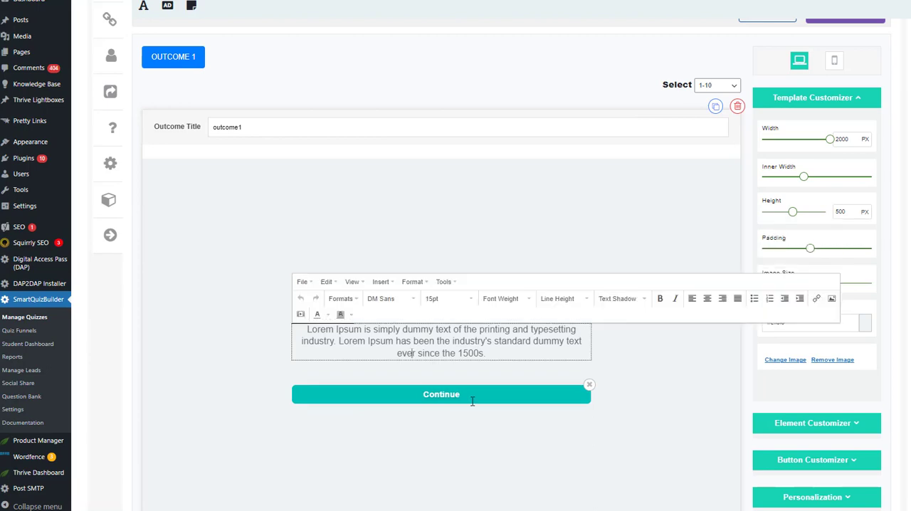
Open the quiz's questions and add three more answers to Question 1
{"action": "scroll", "coordinate": [348, 288], "scroll_direction": "up", "scroll_amount": 3}
{"action": "left_click", "coordinate": [481, 131]}
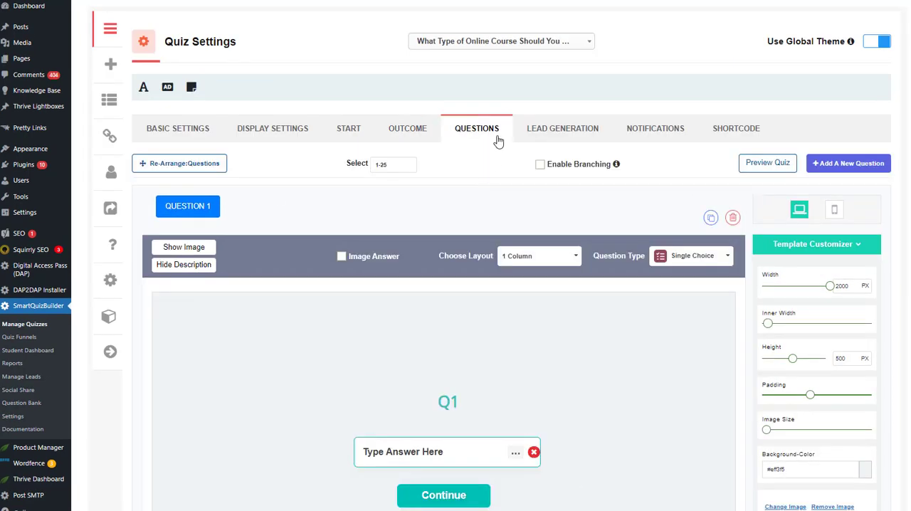
{"action": "scroll", "coordinate": [515, 272], "scroll_direction": "down", "scroll_amount": 3}
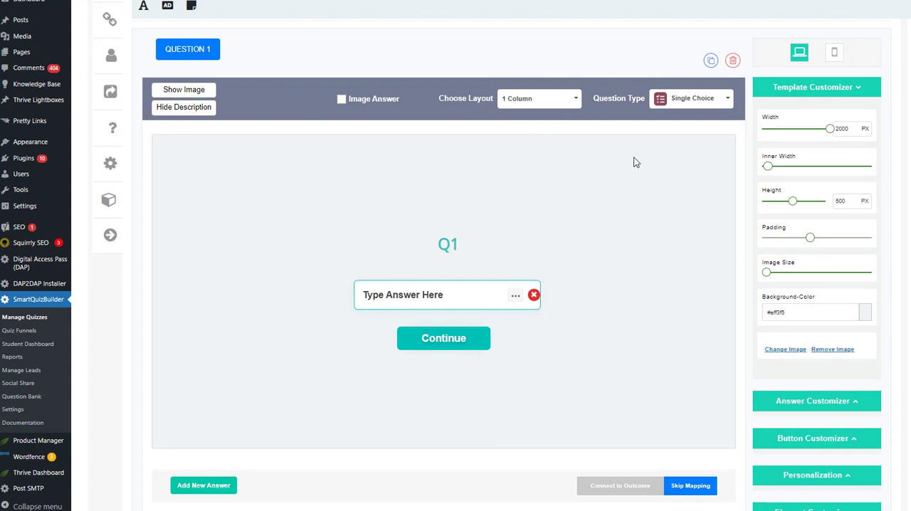
{"action": "left_click", "coordinate": [209, 486]}
{"action": "scroll", "coordinate": [334, 301], "scroll_direction": "down", "scroll_amount": 2}
{"action": "scroll", "coordinate": [643, 158], "scroll_direction": "up", "scroll_amount": 2}
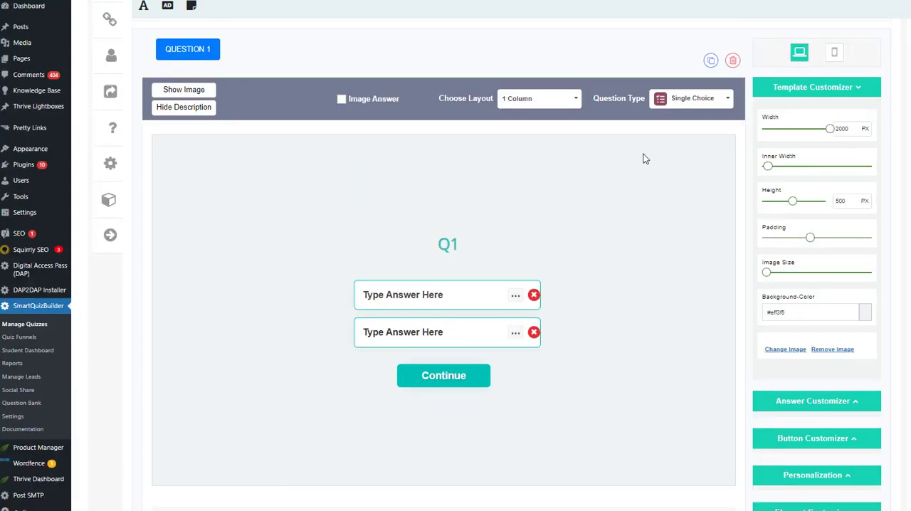
{"action": "scroll", "coordinate": [217, 473], "scroll_direction": "down", "scroll_amount": 2}
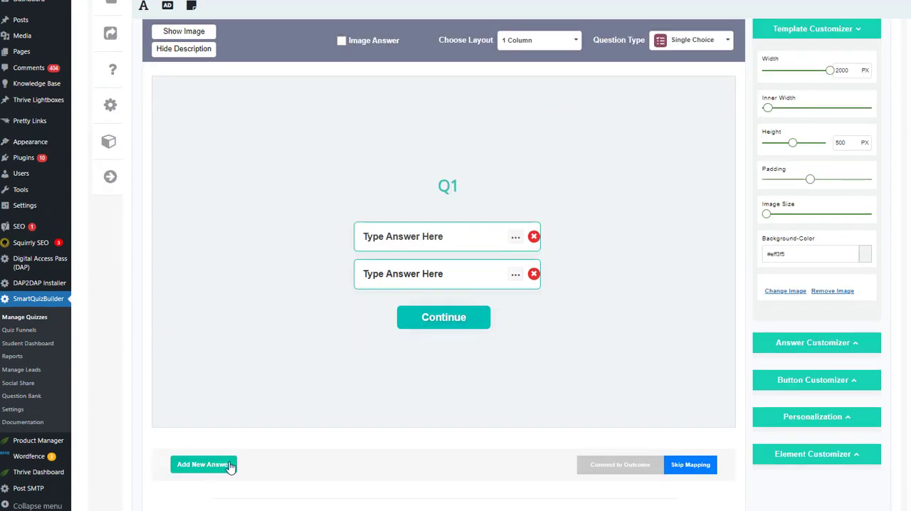
{"action": "left_click", "coordinate": [222, 465]}
{"action": "left_click", "coordinate": [205, 501]}
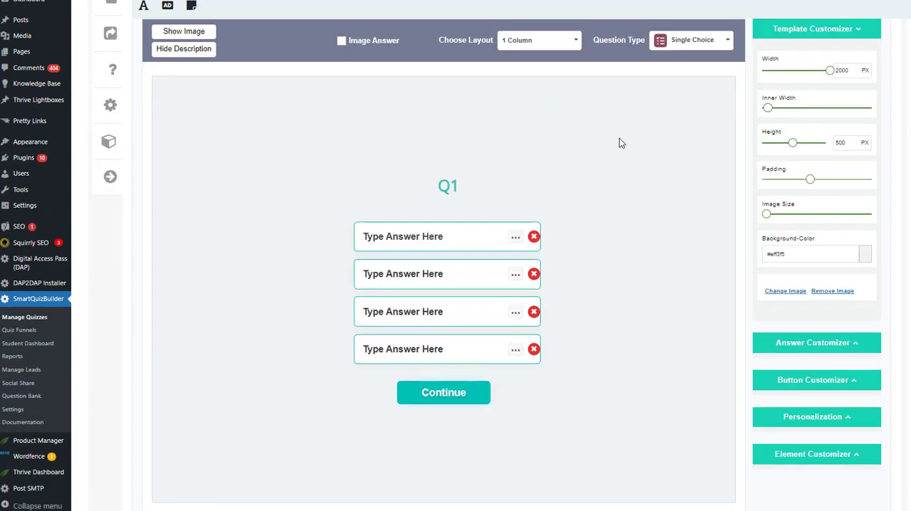
Set Question 1's layout to 2 Columns, and check that its question text and answers are editable
{"action": "left_click", "coordinate": [570, 41]}
{"action": "left_click", "coordinate": [523, 67]}
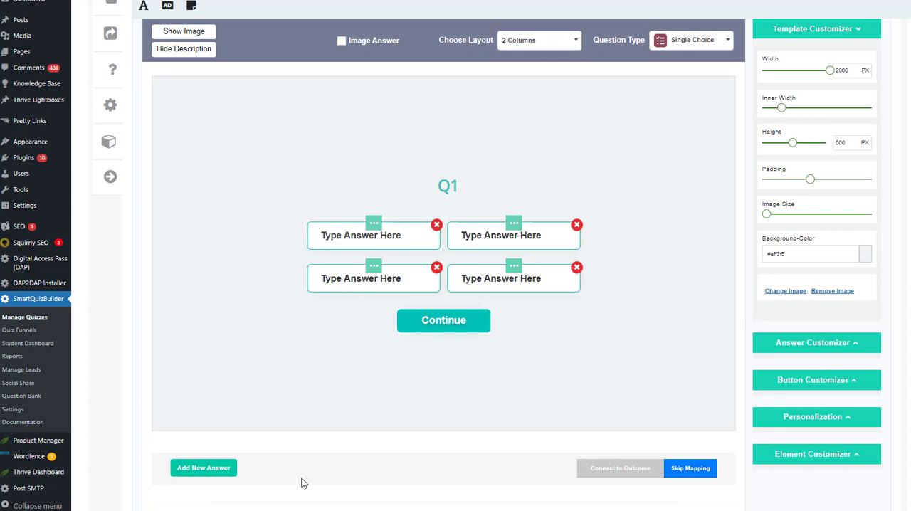
{"action": "scroll", "coordinate": [450, 299], "scroll_direction": "up", "scroll_amount": 2}
{"action": "double_click", "coordinate": [449, 244]}
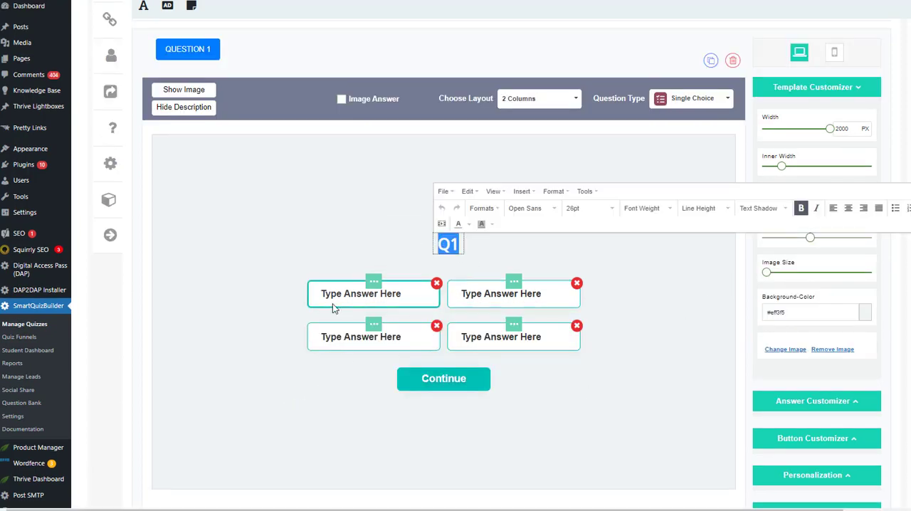
{"action": "left_click", "coordinate": [250, 342]}
{"action": "mouse_move", "coordinate": [366, 292]}
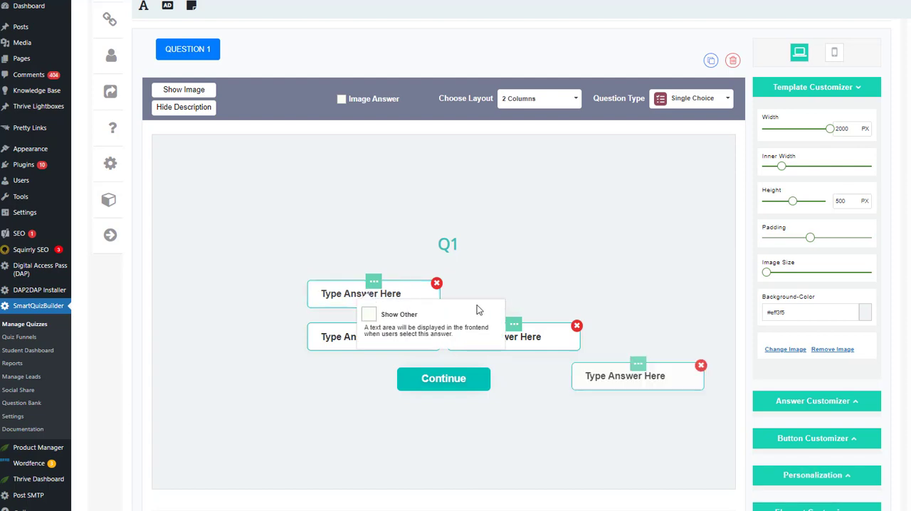
Examine the list of question types available for Question 1
{"action": "scroll", "coordinate": [538, 235], "scroll_direction": "up", "scroll_amount": 3}
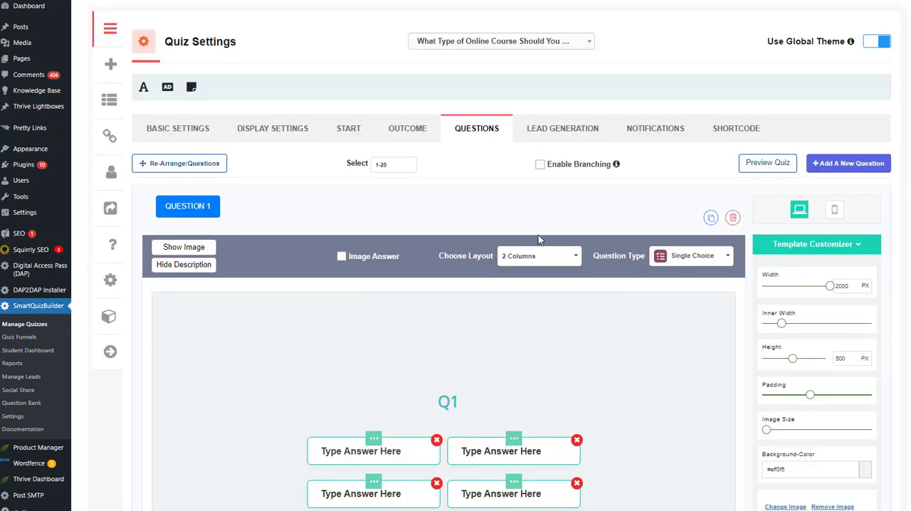
{"action": "left_click", "coordinate": [678, 257]}
{"action": "scroll", "coordinate": [716, 379], "scroll_direction": "down", "scroll_amount": 5}
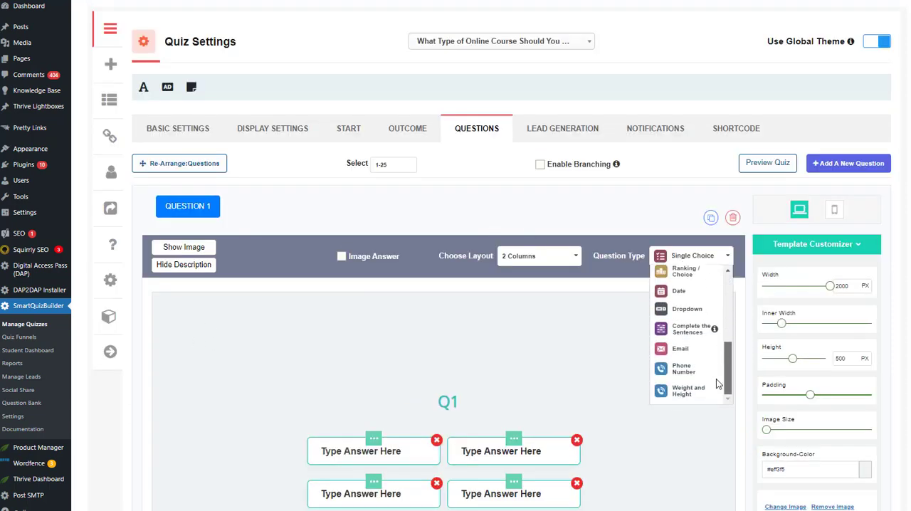
{"action": "scroll", "coordinate": [725, 346], "scroll_direction": "up", "scroll_amount": 5}
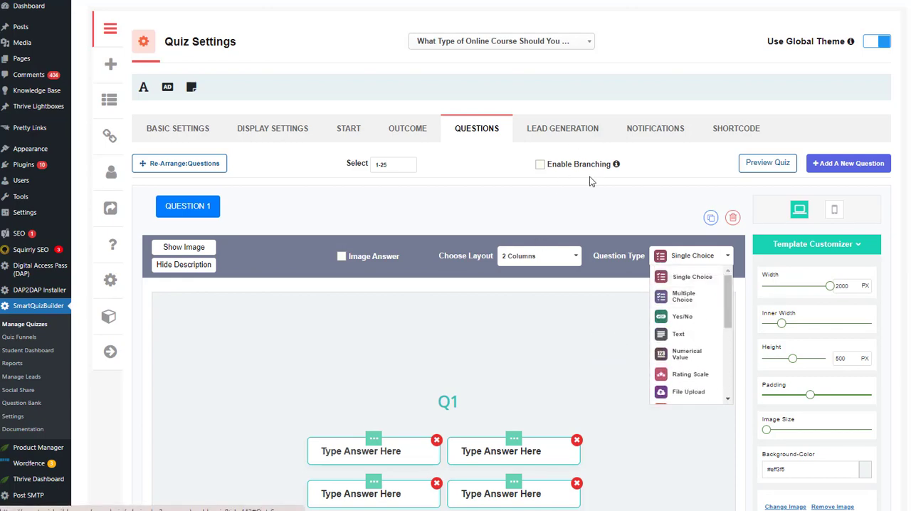
Save the quiz's question settings
{"action": "scroll", "coordinate": [589, 177], "scroll_direction": "down", "scroll_amount": 3}
{"action": "scroll", "coordinate": [779, 424], "scroll_direction": "down", "scroll_amount": 5}
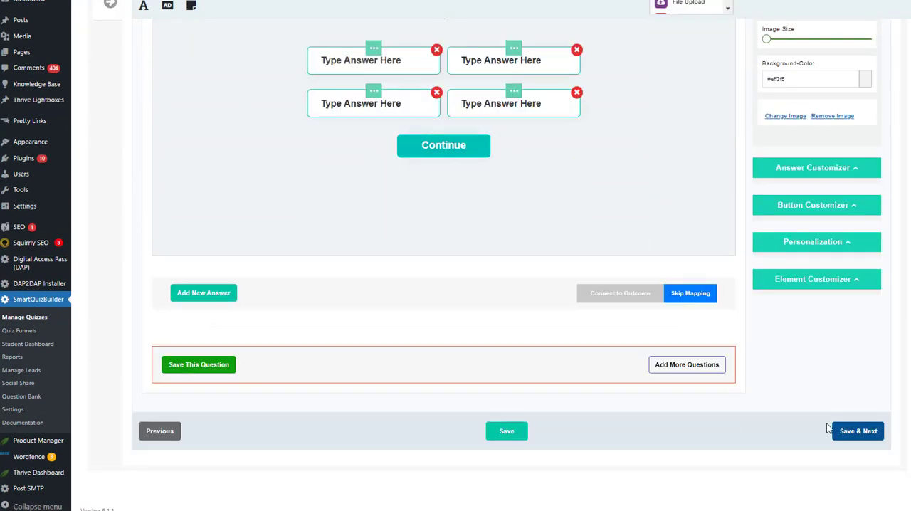
{"action": "left_click", "coordinate": [507, 431]}
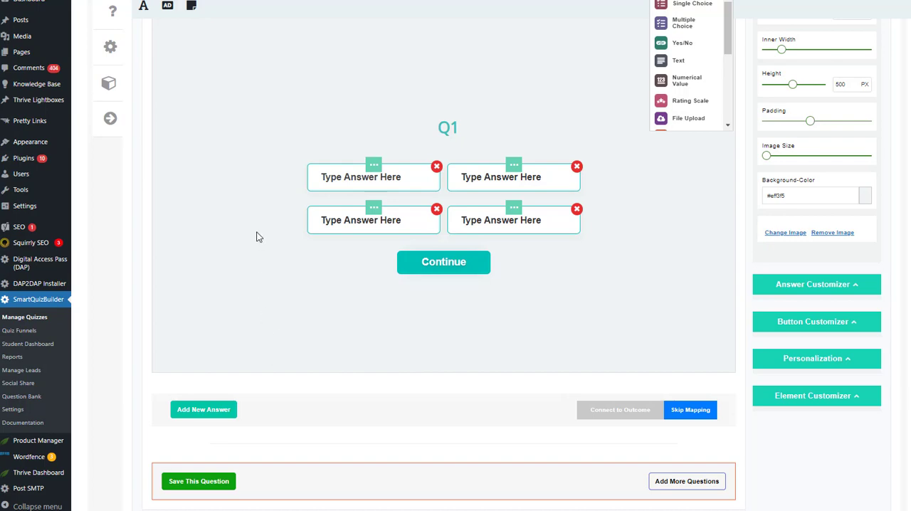
Open the quiz's lead generation settings and examine the opt-in screen's form fields and customizer options
{"action": "scroll", "coordinate": [343, 256], "scroll_direction": "up", "scroll_amount": 4}
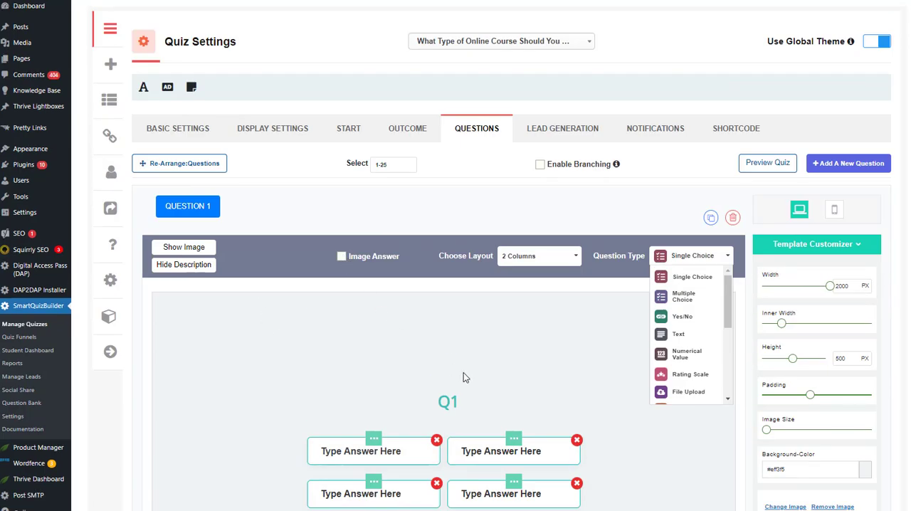
{"action": "left_click", "coordinate": [561, 128]}
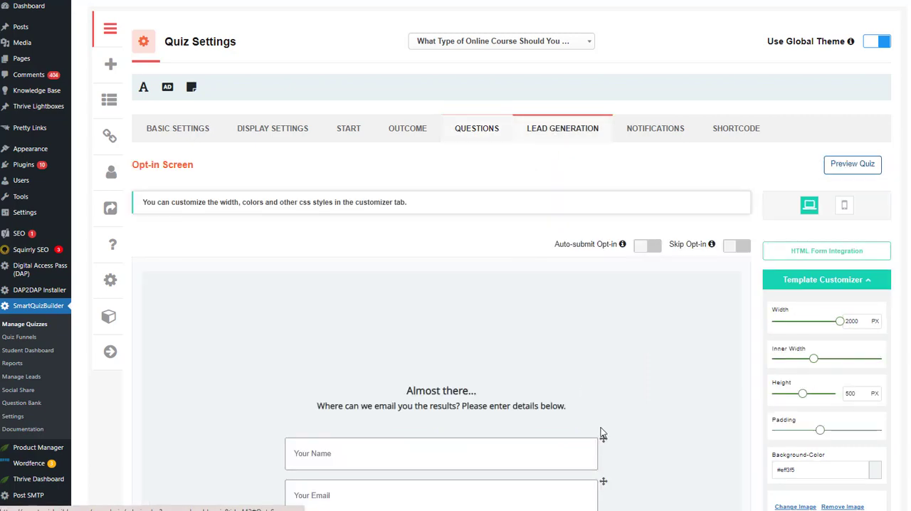
{"action": "scroll", "coordinate": [410, 322], "scroll_direction": "down", "scroll_amount": 3}
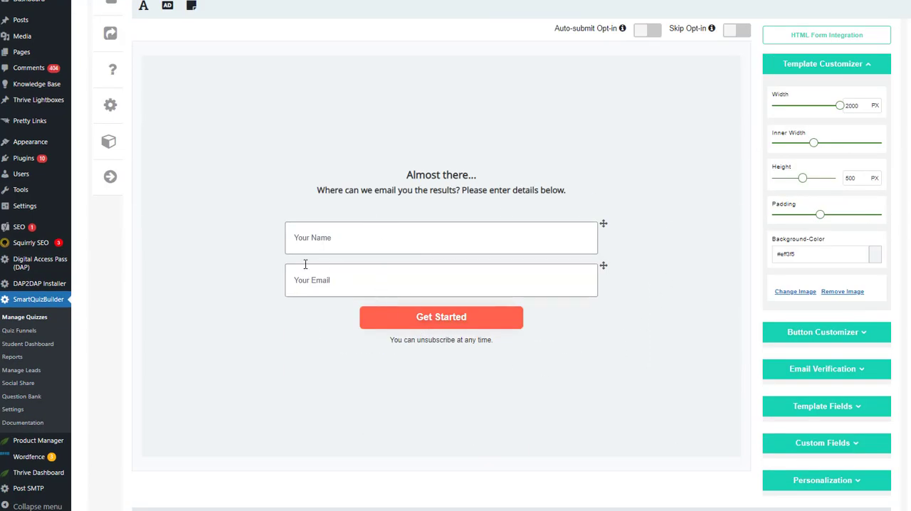
{"action": "scroll", "coordinate": [305, 265], "scroll_direction": "up", "scroll_amount": 3}
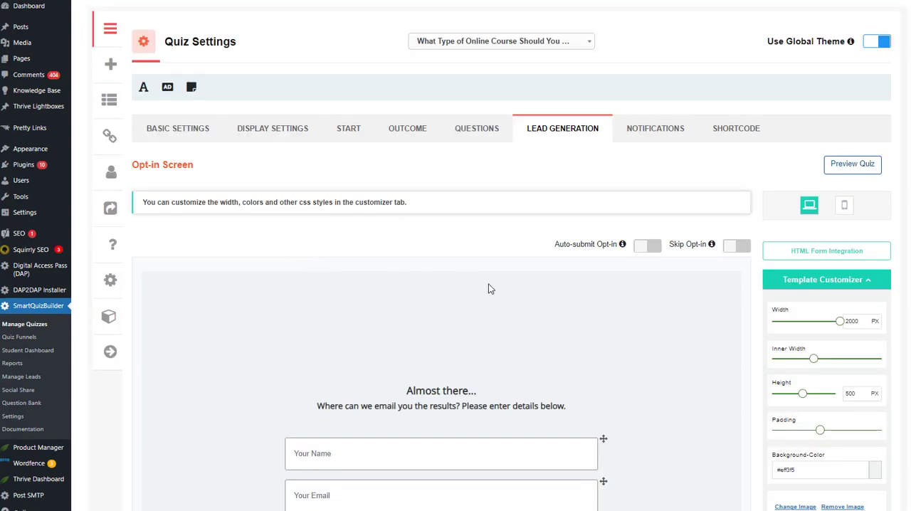
{"action": "scroll", "coordinate": [298, 288], "scroll_direction": "down", "scroll_amount": 2}
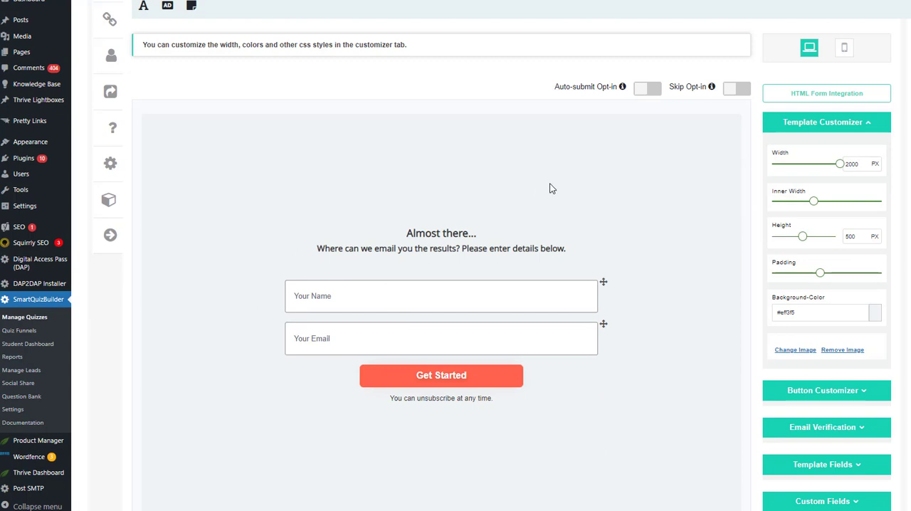
Enable Skip Opt-in to preview its link on the opt-in screen, and turn the option off again
{"action": "left_click", "coordinate": [734, 91]}
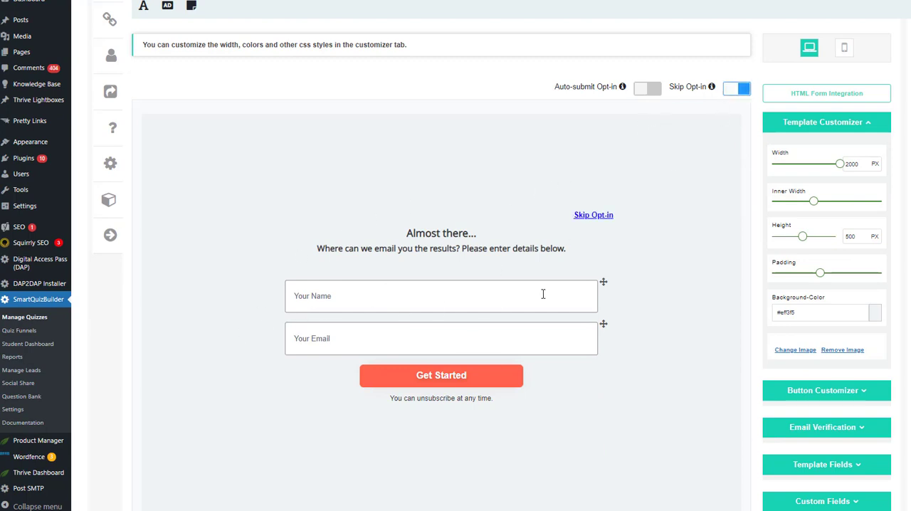
{"action": "left_click", "coordinate": [733, 89]}
{"action": "scroll", "coordinate": [483, 173], "scroll_direction": "up", "scroll_amount": 1}
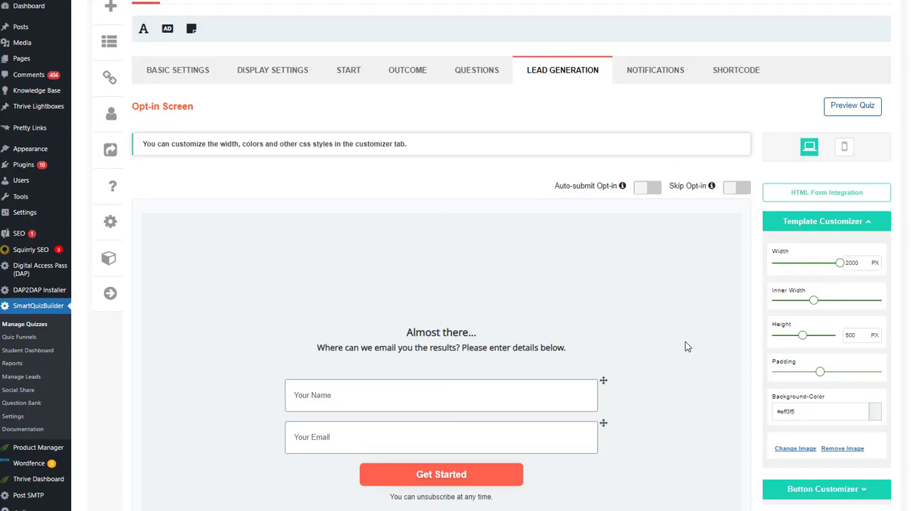
{"action": "scroll", "coordinate": [685, 347], "scroll_direction": "down", "scroll_amount": 2}
Review the student and admin email notification settings, and examine the quiz's shortcode and embed code options
{"action": "scroll", "coordinate": [853, 233], "scroll_direction": "up", "scroll_amount": 3}
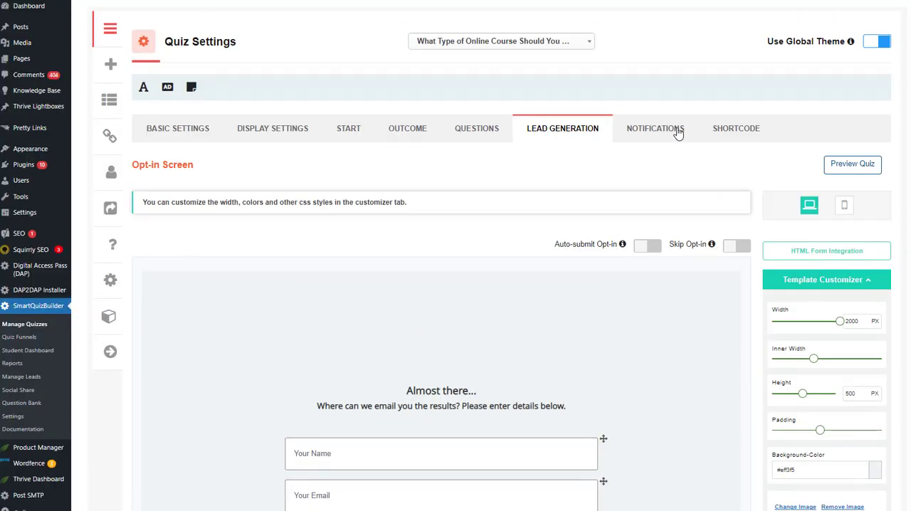
{"action": "left_click", "coordinate": [673, 138]}
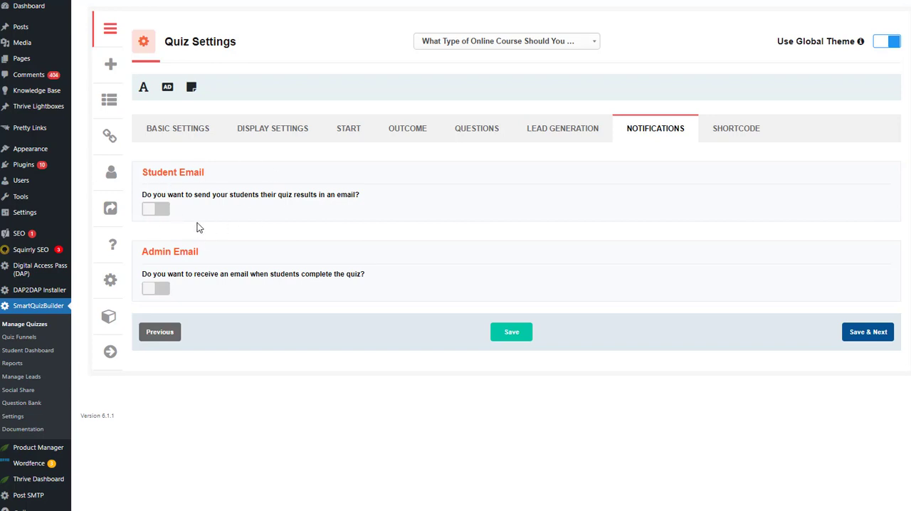
{"action": "left_click", "coordinate": [735, 128]}
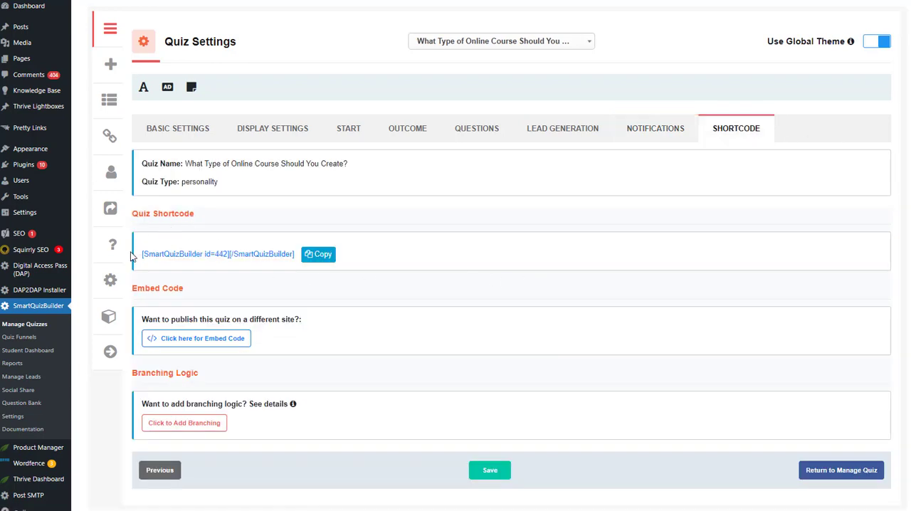
{"action": "left_click_drag", "start_coordinate": [131, 257], "coordinate": [303, 256]}
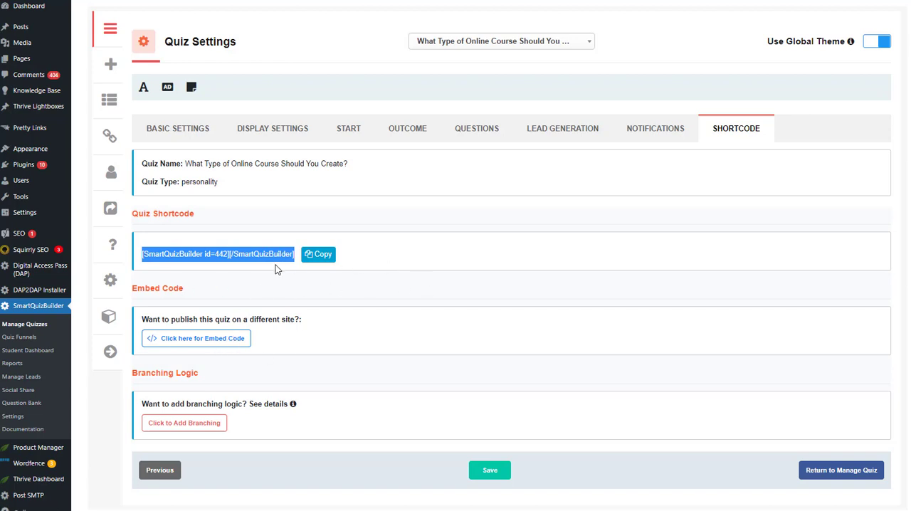
{"action": "left_click", "coordinate": [429, 262]}
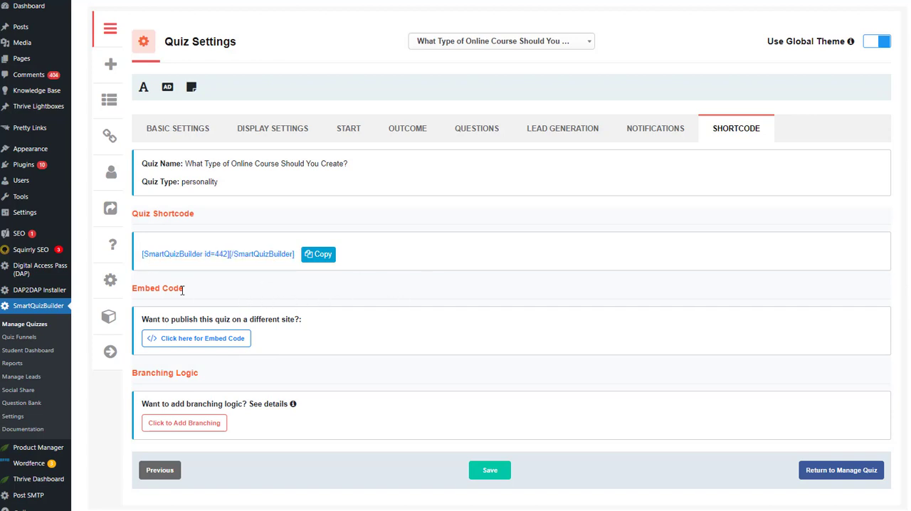
{"action": "left_click", "coordinate": [230, 339]}
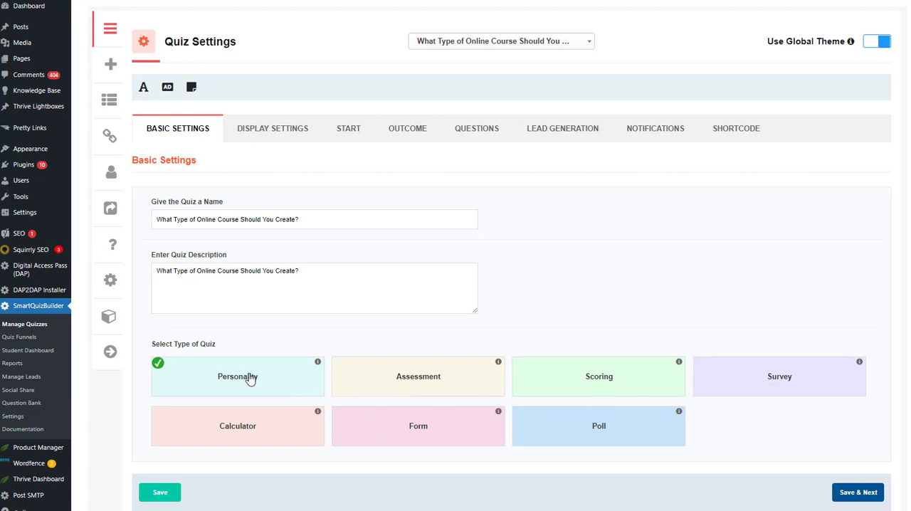
View the details of the Personality quiz type in the basic settings
{"action": "left_click", "coordinate": [319, 364]}
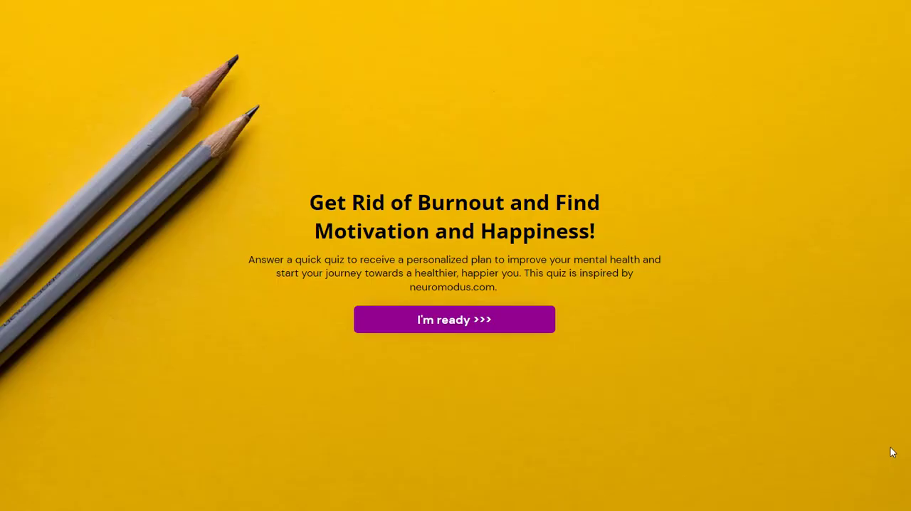
Start the burnout demo quiz, choose Focus better and Eliminate overthinking as main goals, and continue to the symptoms question
{"action": "left_click", "coordinate": [454, 324]}
{"action": "left_click", "coordinate": [421, 230]}
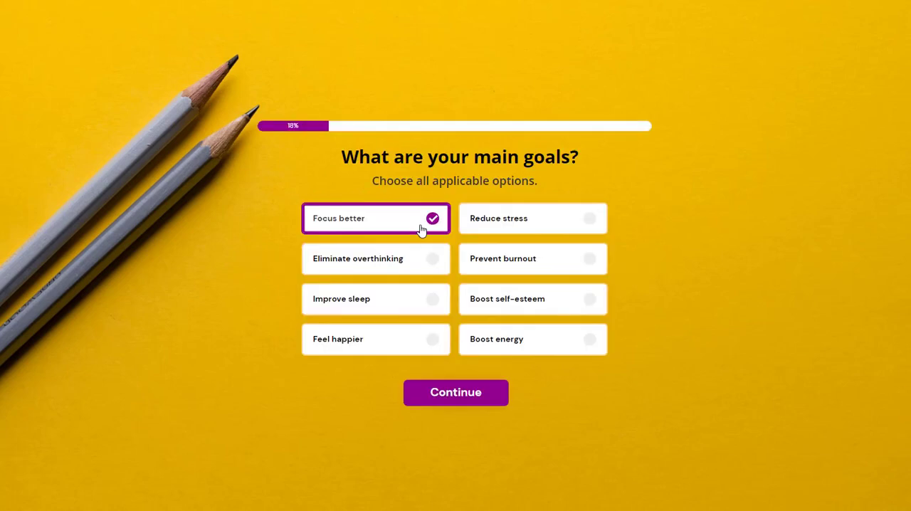
{"action": "left_click", "coordinate": [421, 267]}
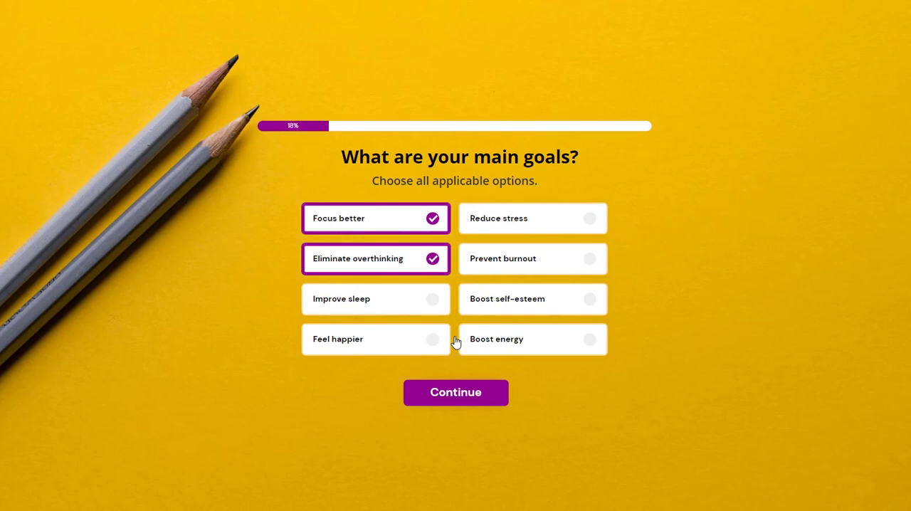
{"action": "left_click", "coordinate": [459, 399]}
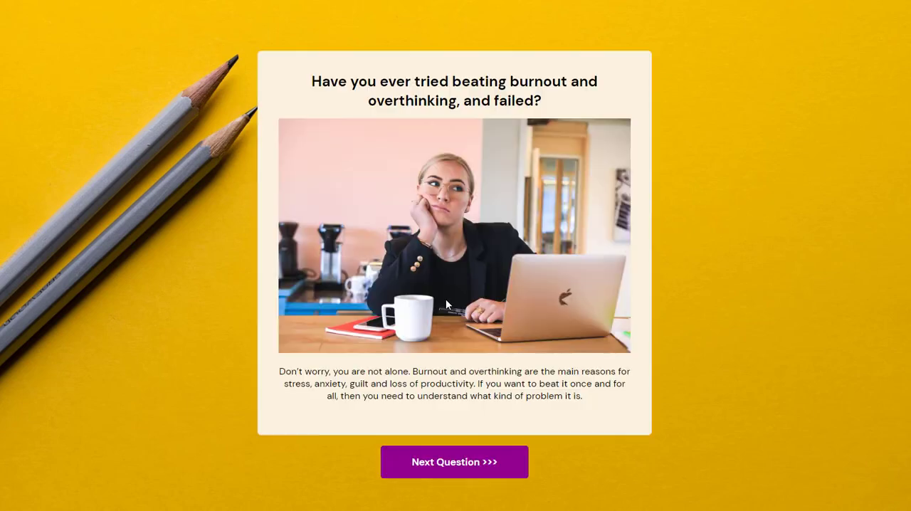
{"action": "left_click", "coordinate": [450, 470]}
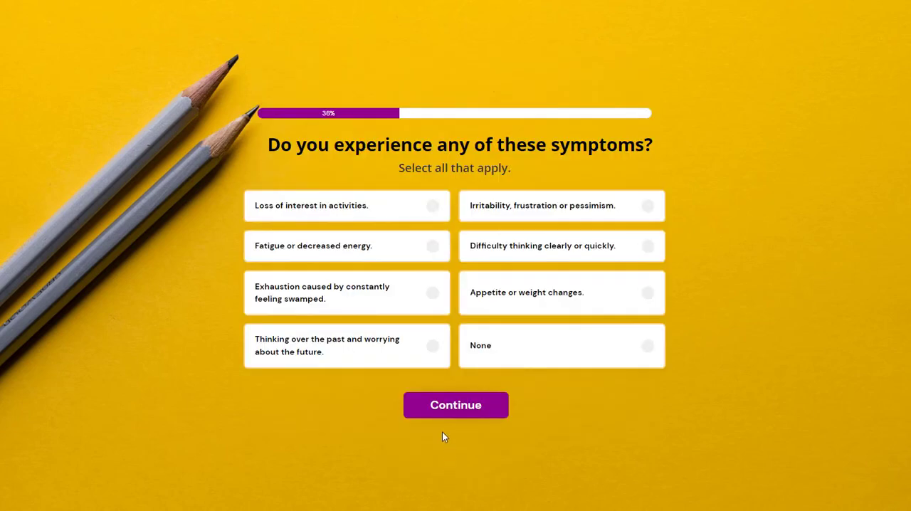
Answer the remaining demo questions with exhaustion caused by constantly feeling swamped, Anxiety as biggest struggle, and the habits Lack of sleep and Drinking
{"action": "left_click", "coordinate": [380, 294]}
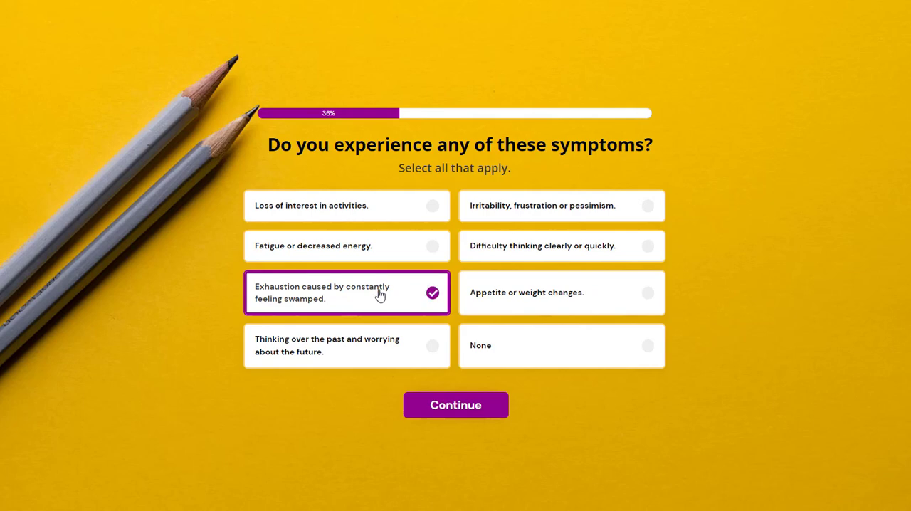
{"action": "left_click", "coordinate": [460, 417]}
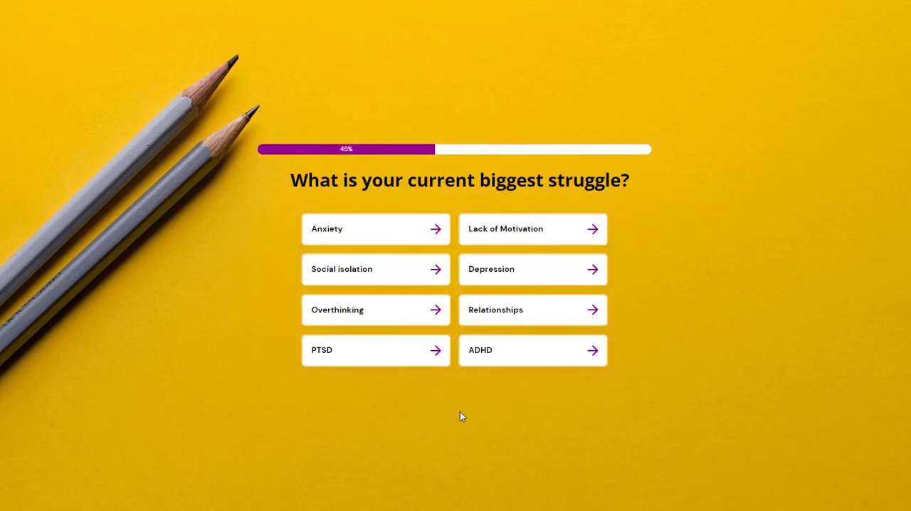
{"action": "left_click", "coordinate": [399, 228]}
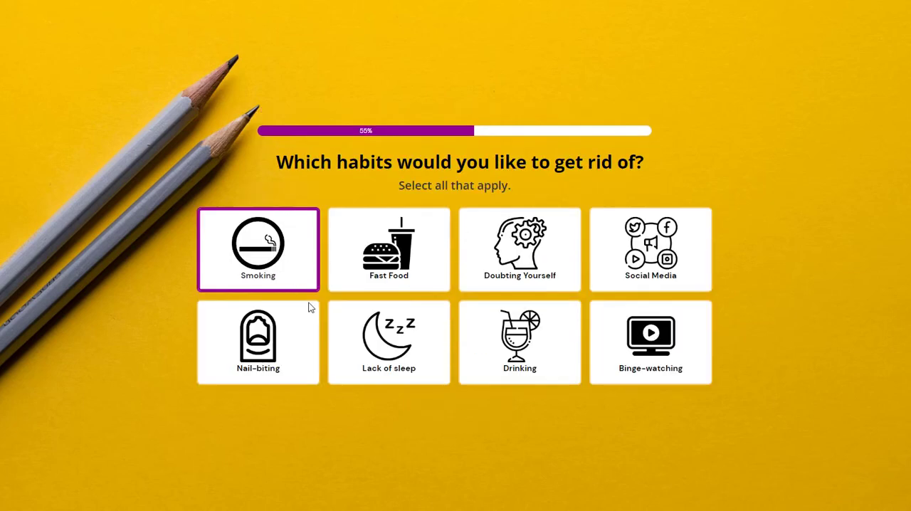
{"action": "left_click", "coordinate": [384, 351]}
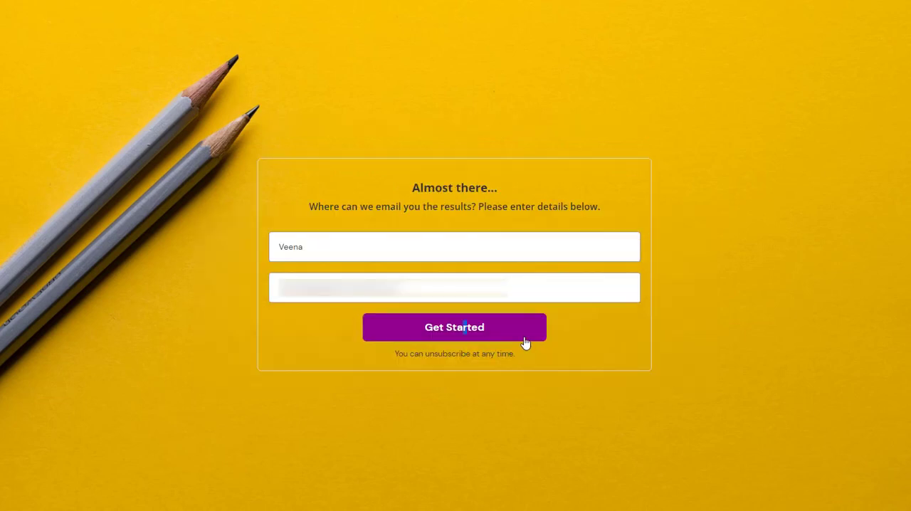
{"action": "left_click", "coordinate": [524, 343]}
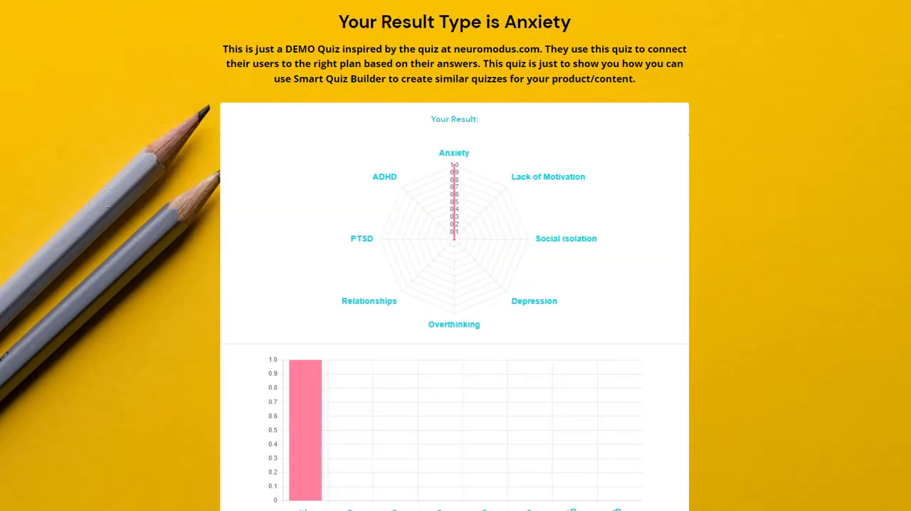
Examine the demo quiz's outcome charts and how the answers to "What is your current biggest struggle?" are mapped to outcomes
{"action": "scroll", "coordinate": [454, 285], "scroll_direction": "down", "scroll_amount": 2}
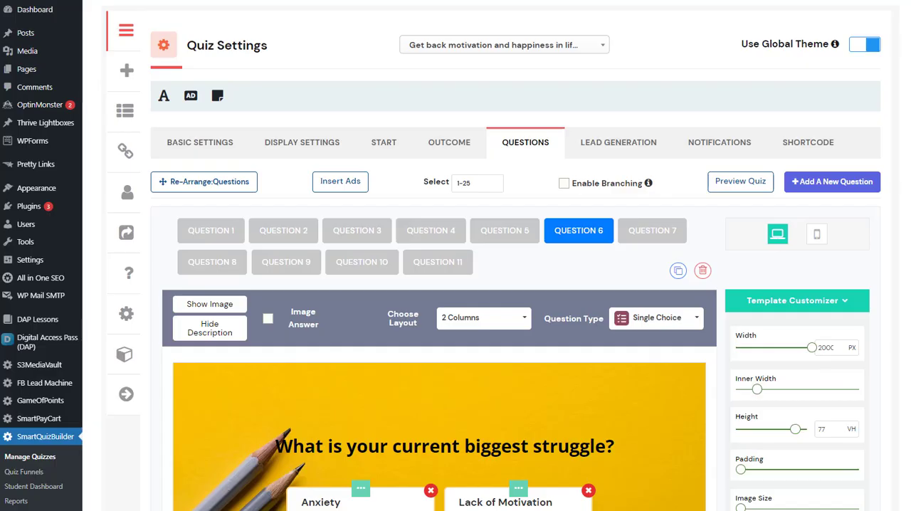
{"action": "scroll", "coordinate": [449, 230], "scroll_direction": "down", "scroll_amount": 5}
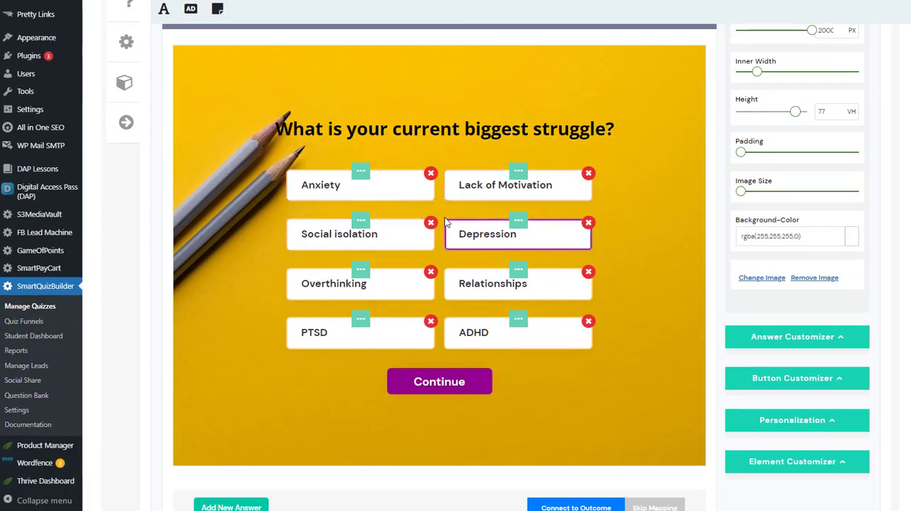
{"action": "scroll", "coordinate": [302, 332], "scroll_direction": "down", "scroll_amount": 3}
{"action": "scroll", "coordinate": [299, 331], "scroll_direction": "down", "scroll_amount": 2}
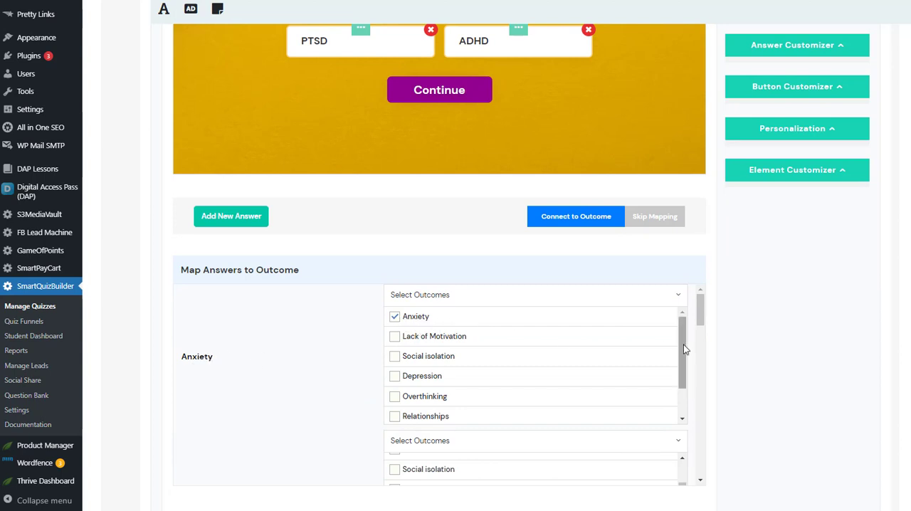
{"action": "scroll", "coordinate": [681, 328], "scroll_direction": "down", "scroll_amount": 2}
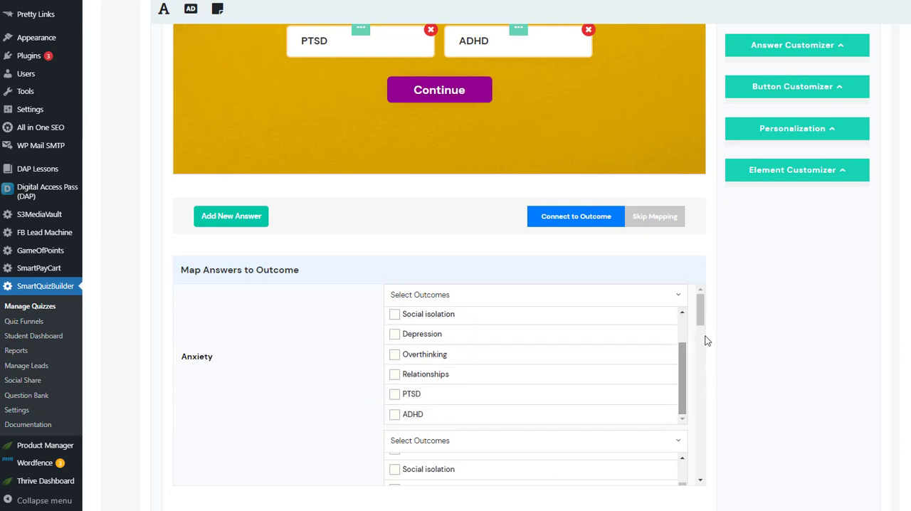
{"action": "scroll", "coordinate": [698, 321], "scroll_direction": "down", "scroll_amount": 3}
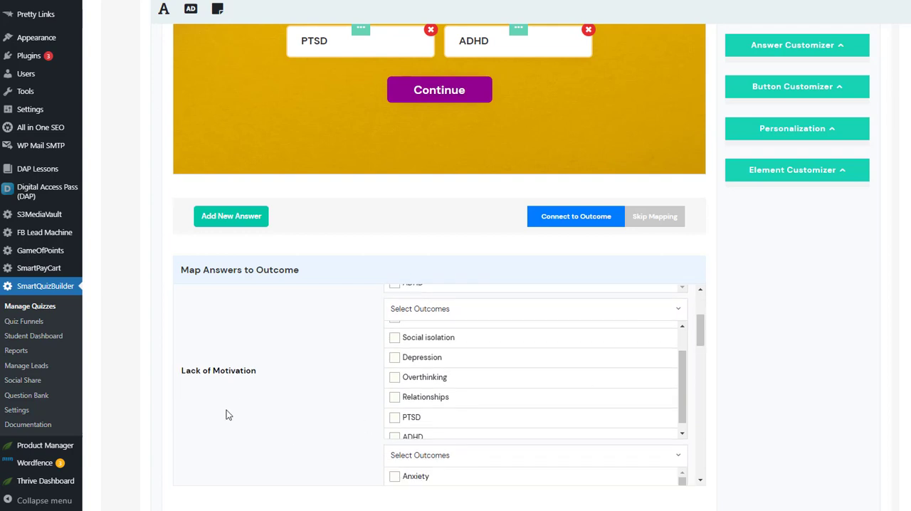
{"action": "scroll", "coordinate": [448, 409], "scroll_direction": "up", "scroll_amount": 2}
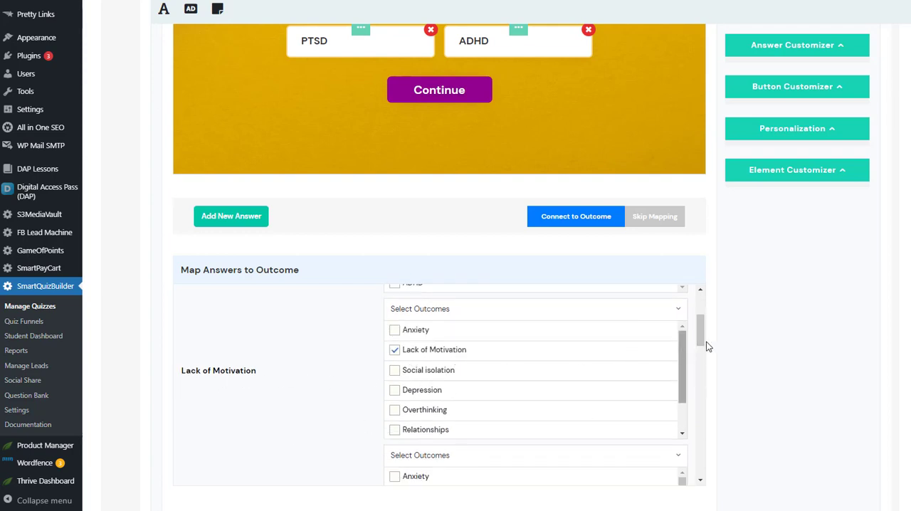
{"action": "left_click_drag", "start_coordinate": [702, 330], "coordinate": [442, 363]}
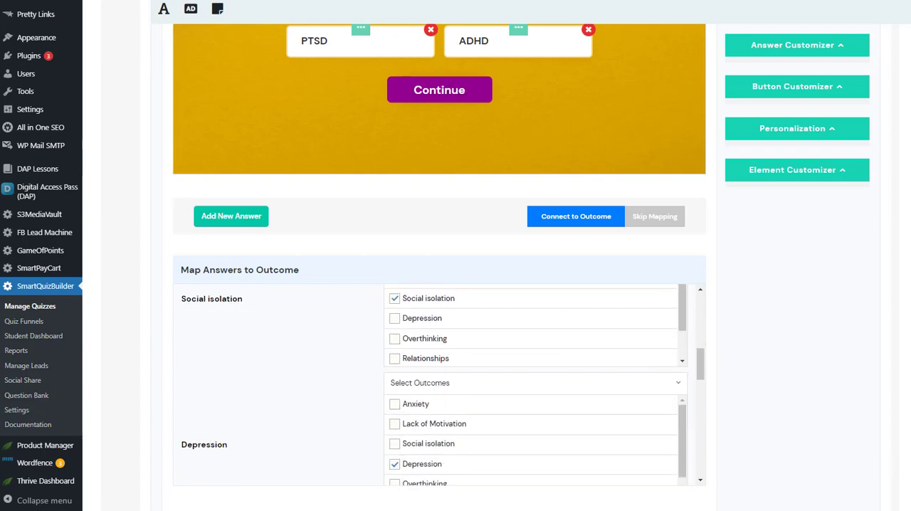
{"action": "scroll", "coordinate": [439, 256], "scroll_direction": "up", "scroll_amount": 4}
{"action": "scroll", "coordinate": [902, 265], "scroll_direction": "up", "scroll_amount": 1}
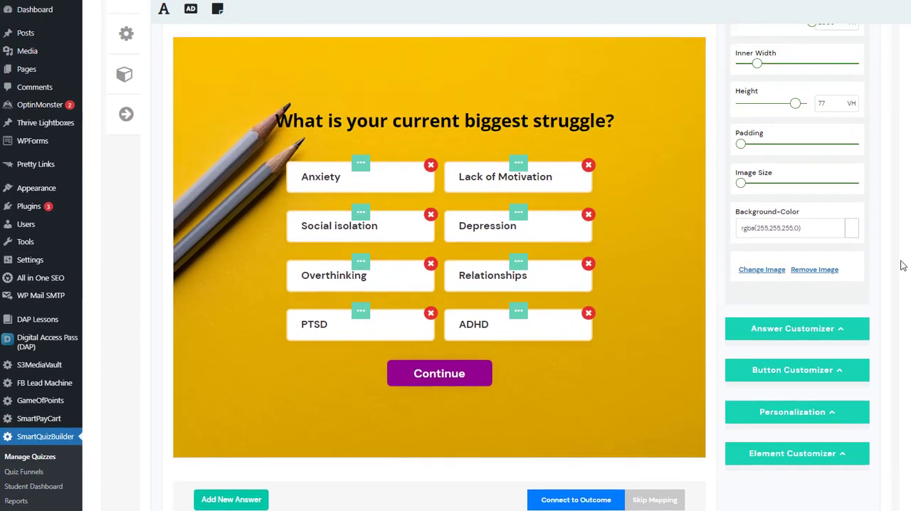
In question 5, connect the answers to outcomes and map "Loss of interest in activities." to Lack of Motivation
{"action": "left_click", "coordinate": [651, 501]}
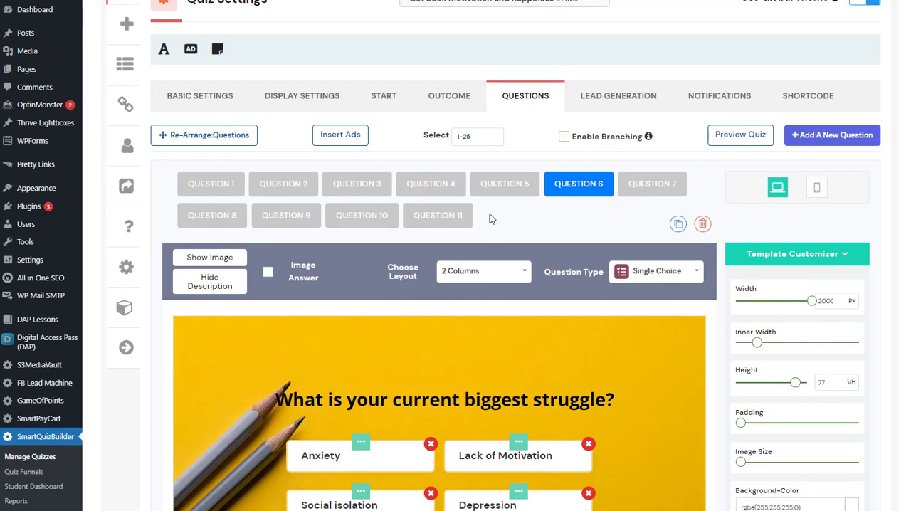
{"action": "left_click", "coordinate": [494, 192]}
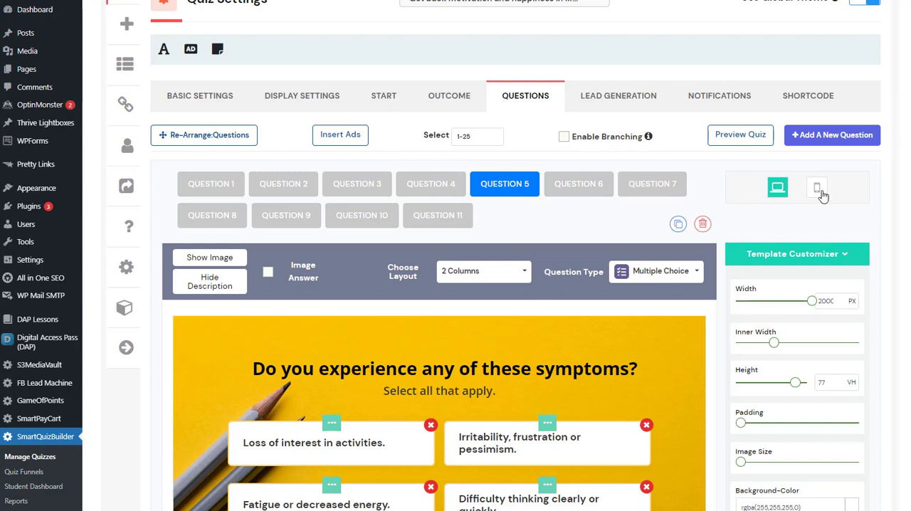
{"action": "scroll", "coordinate": [696, 349], "scroll_direction": "down", "scroll_amount": 5}
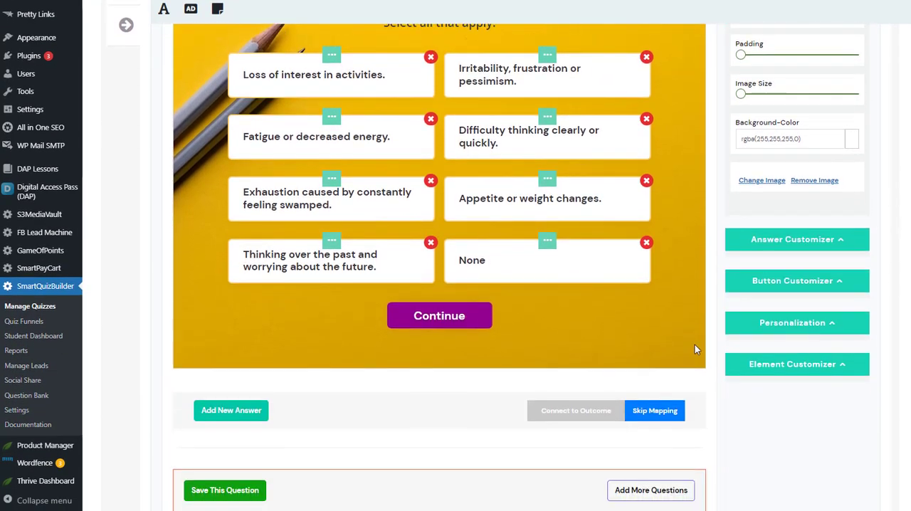
{"action": "left_click", "coordinate": [577, 413]}
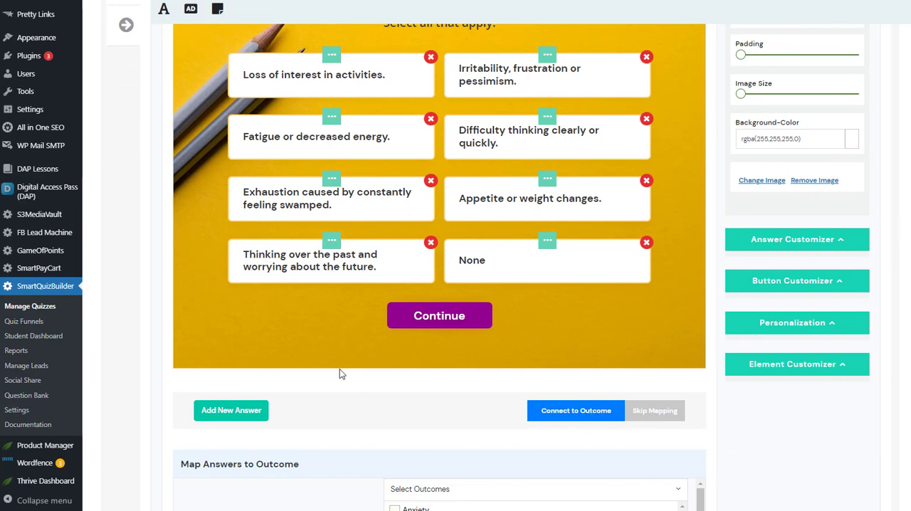
{"action": "scroll", "coordinate": [340, 370], "scroll_direction": "down", "scroll_amount": 2}
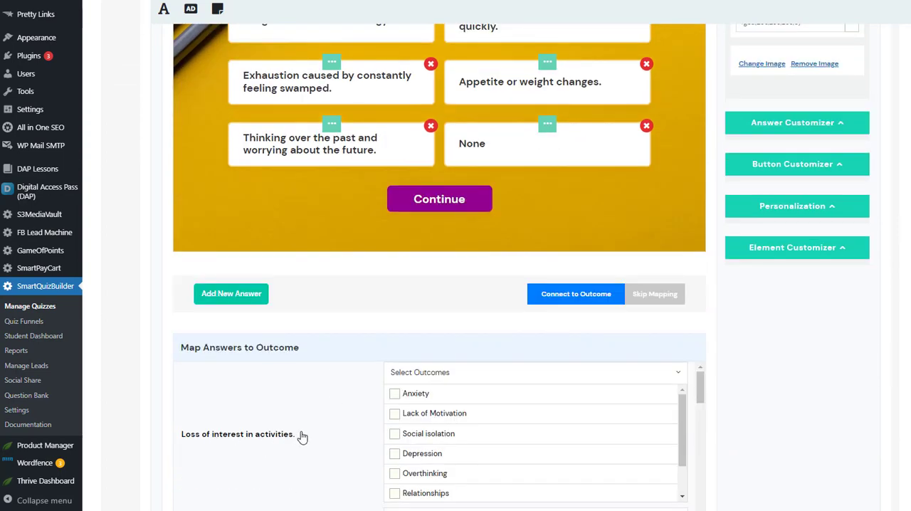
{"action": "left_click", "coordinate": [395, 414]}
{"action": "left_click_drag", "start_coordinate": [700, 395], "coordinate": [695, 415]}
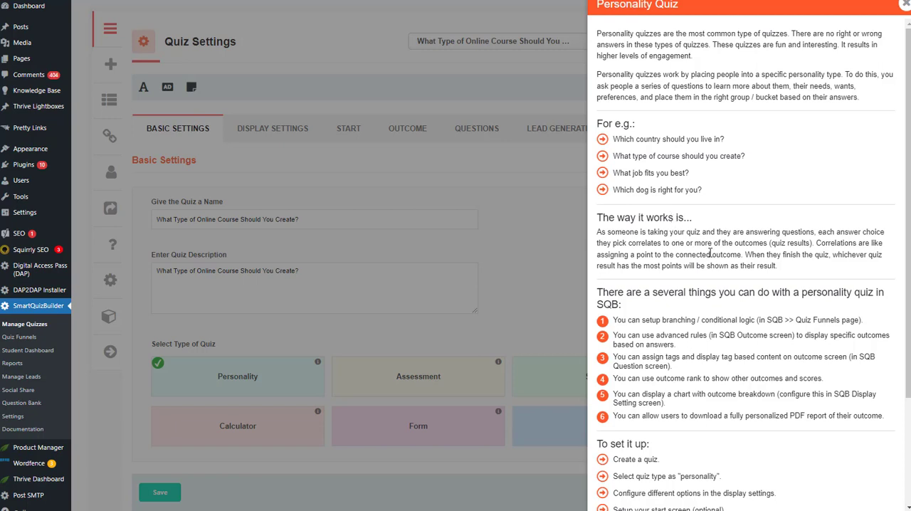
Review the Personality quiz details and the question branching in the funnel of "What kind of quiz should you create?"
{"action": "scroll", "coordinate": [718, 356], "scroll_direction": "down", "scroll_amount": 1}
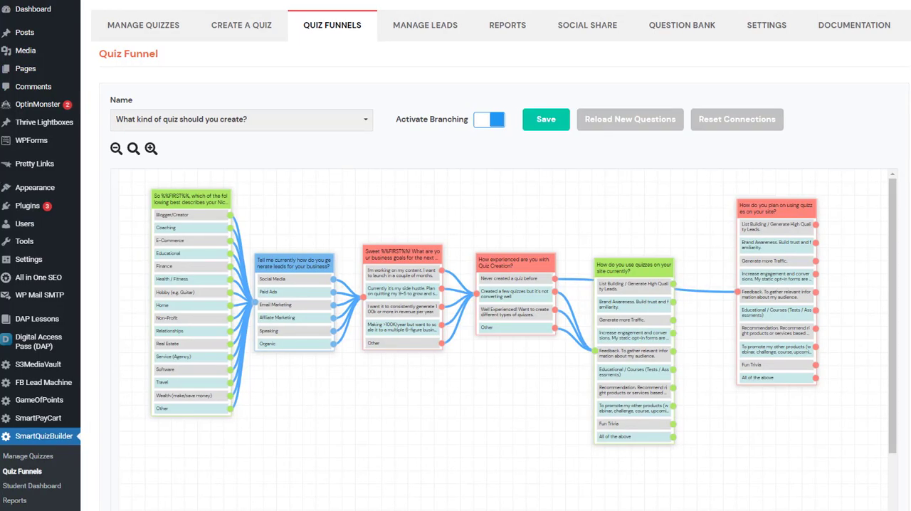
{"action": "left_click_drag", "start_coordinate": [299, 275], "coordinate": [304, 269]}
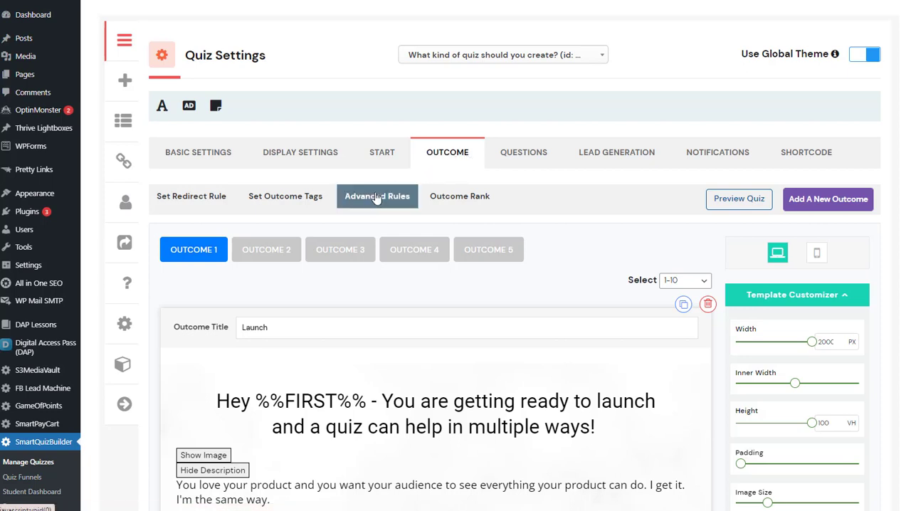
Save an advanced outcome rule sending Social Media answers to the lead-generation question to Launch, with Continue Quiz Yes and Do not skip Opt-in
{"action": "left_click", "coordinate": [351, 201]}
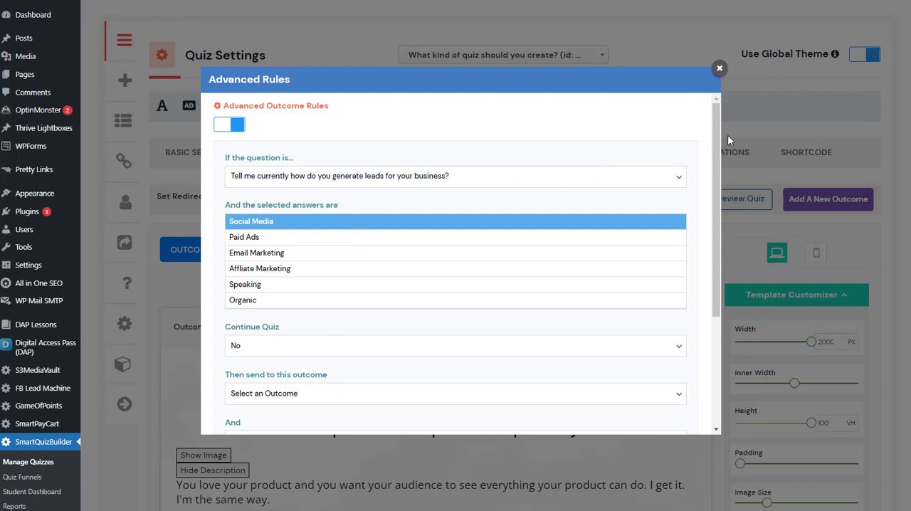
{"action": "left_click_drag", "start_coordinate": [717, 137], "coordinate": [254, 234]}
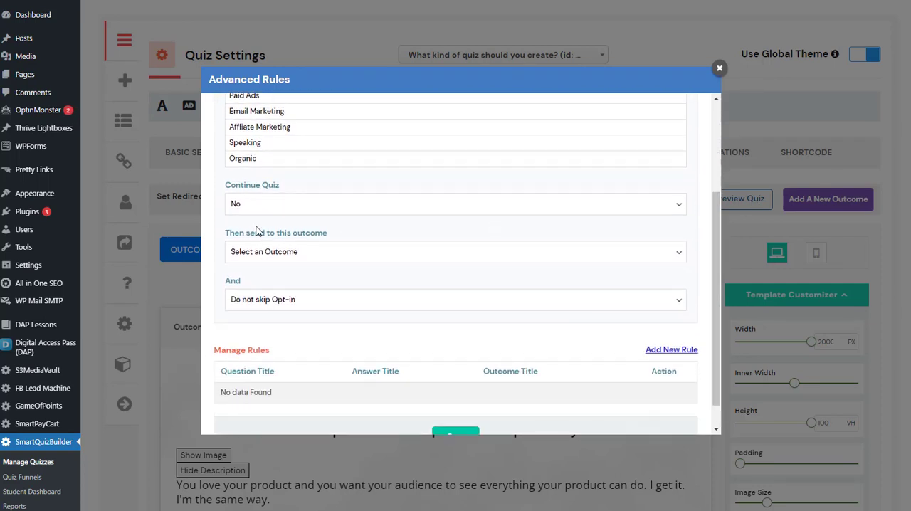
{"action": "left_click", "coordinate": [261, 209]}
{"action": "left_click", "coordinate": [261, 232]}
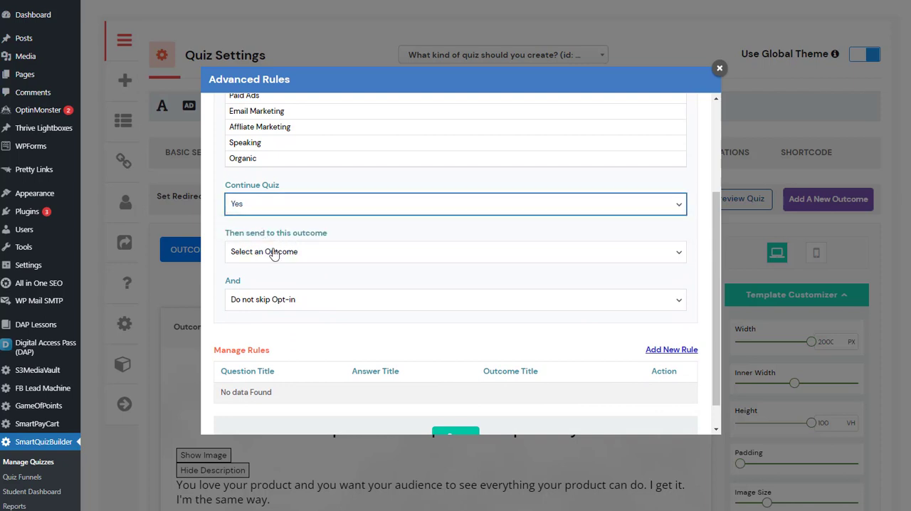
{"action": "left_click", "coordinate": [254, 250]}
{"action": "left_click", "coordinate": [258, 276]}
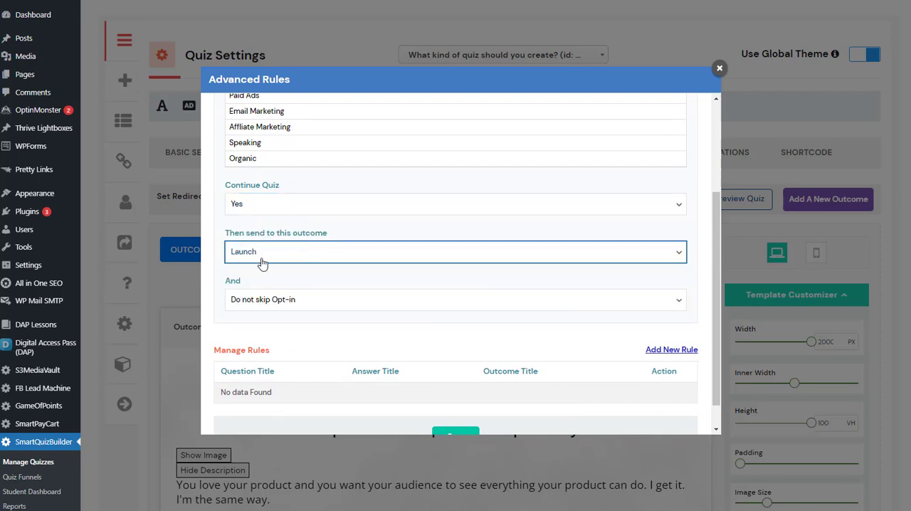
{"action": "left_click", "coordinate": [273, 300]}
{"action": "left_click", "coordinate": [274, 301]}
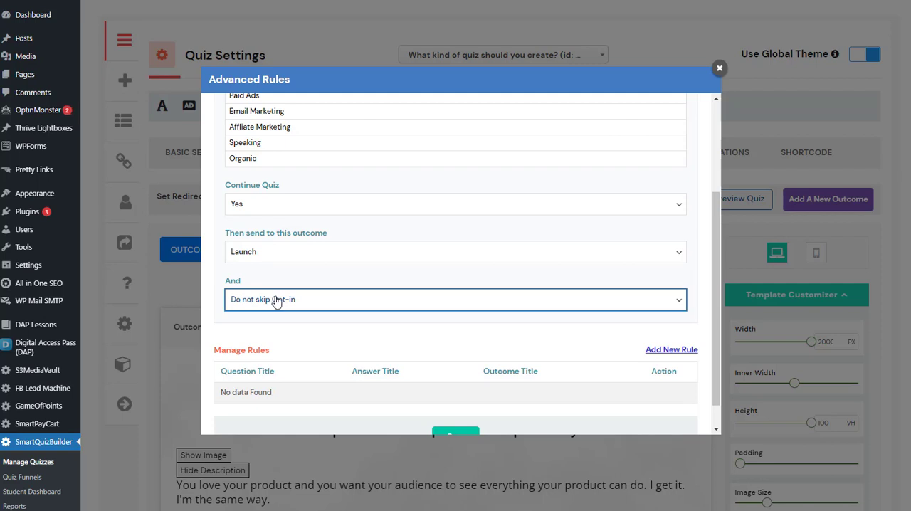
{"action": "scroll", "coordinate": [477, 411], "scroll_direction": "down", "scroll_amount": 1}
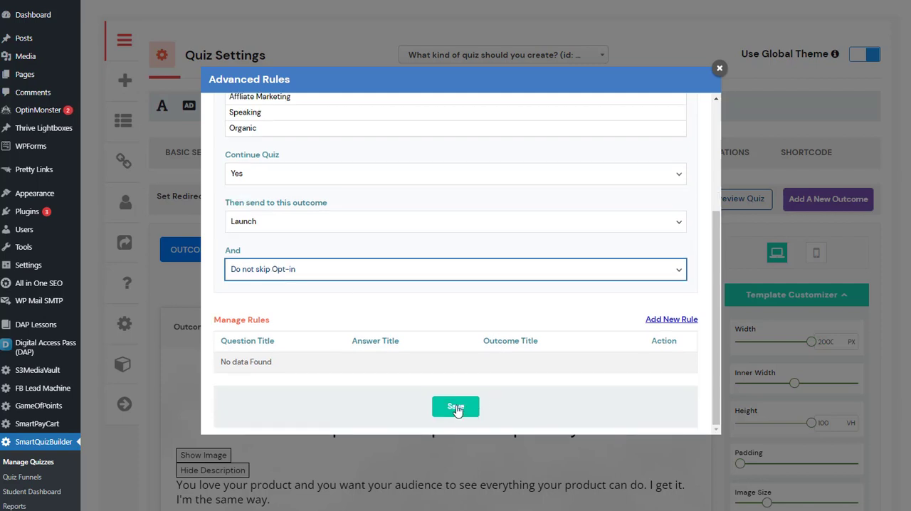
{"action": "left_click", "coordinate": [457, 409]}
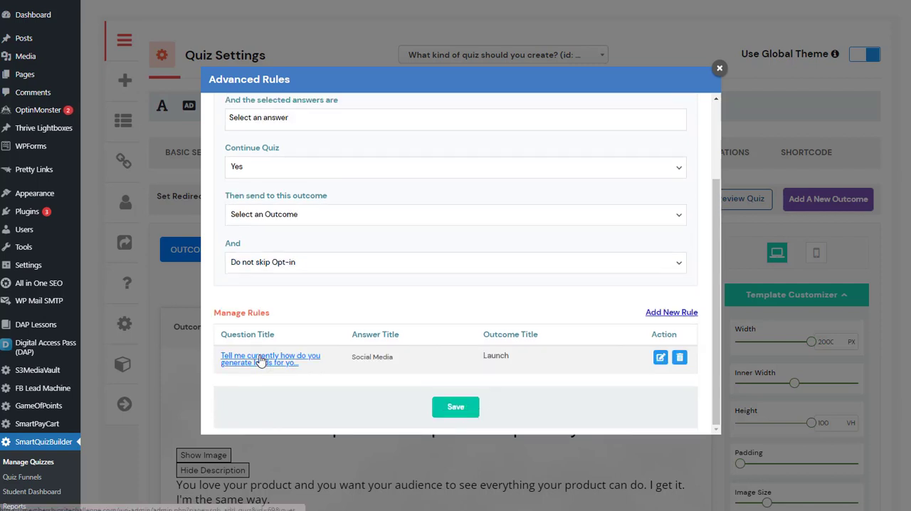
Save a second rule for "How experienced are you with Quiz Creation?" sending the answer "Never created a quiz before" to the Quit 9-5 outcome
{"action": "scroll", "coordinate": [498, 285], "scroll_direction": "up", "scroll_amount": 3}
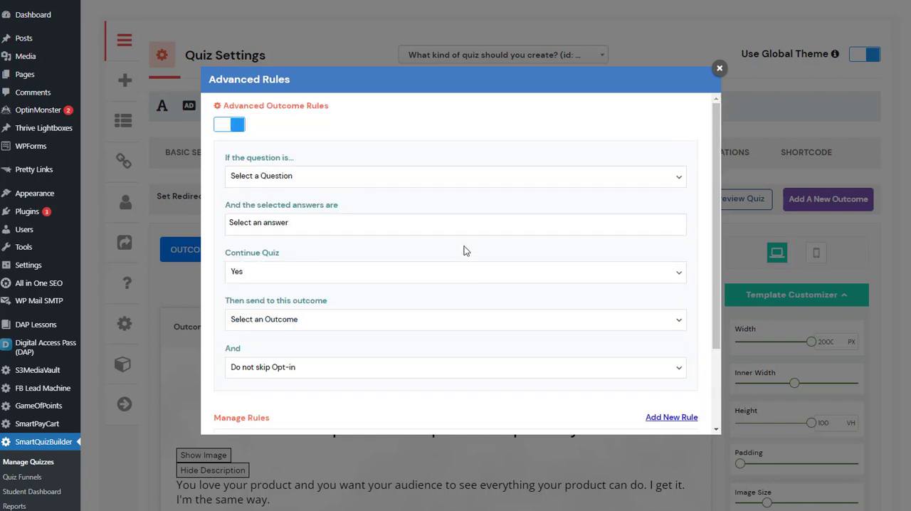
{"action": "left_click", "coordinate": [264, 178]}
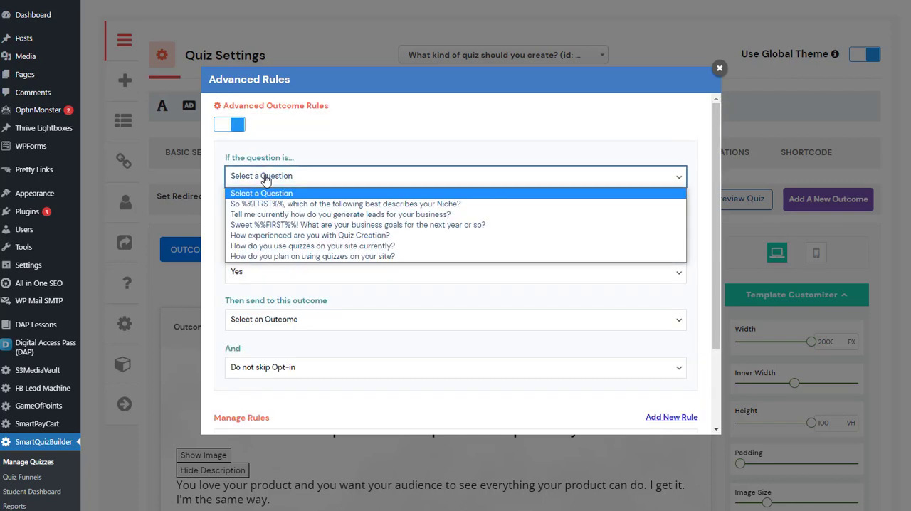
{"action": "left_click", "coordinate": [310, 235]}
{"action": "left_click", "coordinate": [282, 223]}
{"action": "left_click", "coordinate": [282, 222]}
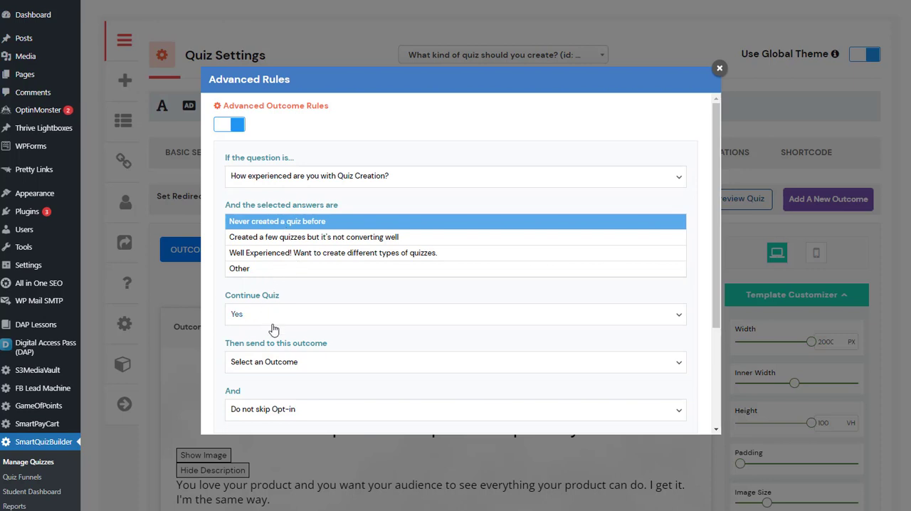
{"action": "scroll", "coordinate": [278, 335], "scroll_direction": "down", "scroll_amount": 1}
{"action": "left_click", "coordinate": [285, 307]}
{"action": "left_click", "coordinate": [285, 339]}
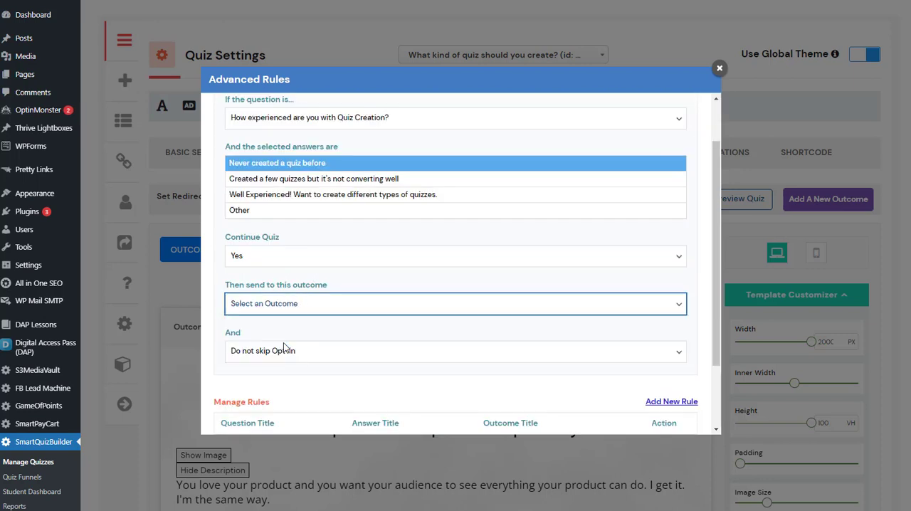
{"action": "scroll", "coordinate": [417, 342], "scroll_direction": "down", "scroll_amount": 2}
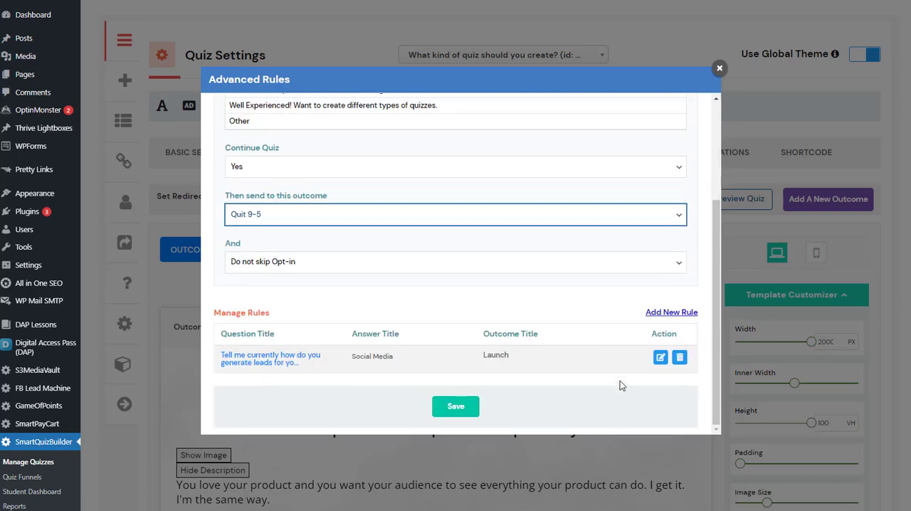
{"action": "left_click", "coordinate": [456, 405]}
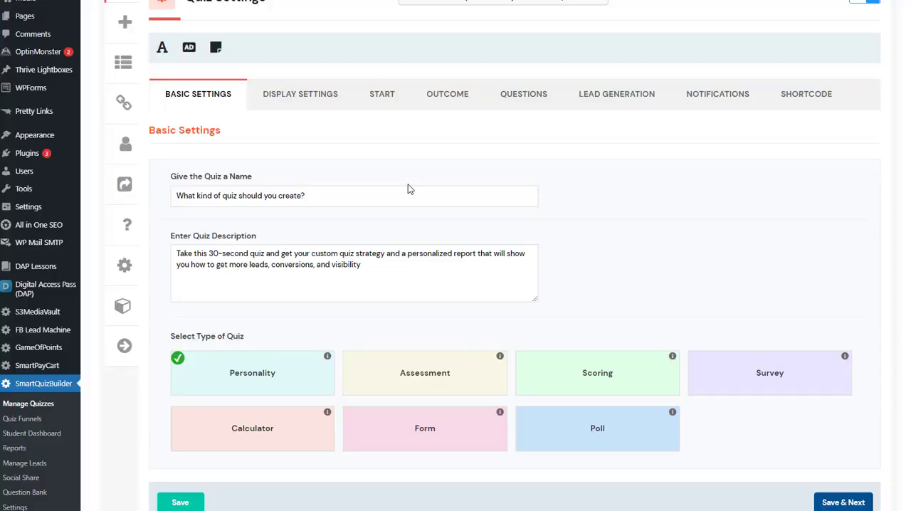
Review the Personality quiz features and the quiz's display settings, including the option to assign tags based on answer selection
{"action": "scroll", "coordinate": [398, 185], "scroll_direction": "up", "scroll_amount": 1}
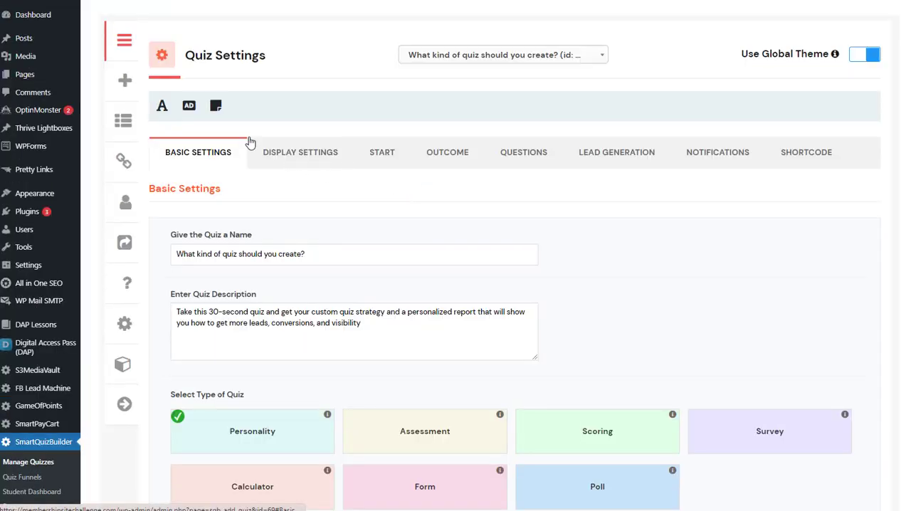
{"action": "left_click", "coordinate": [286, 154]}
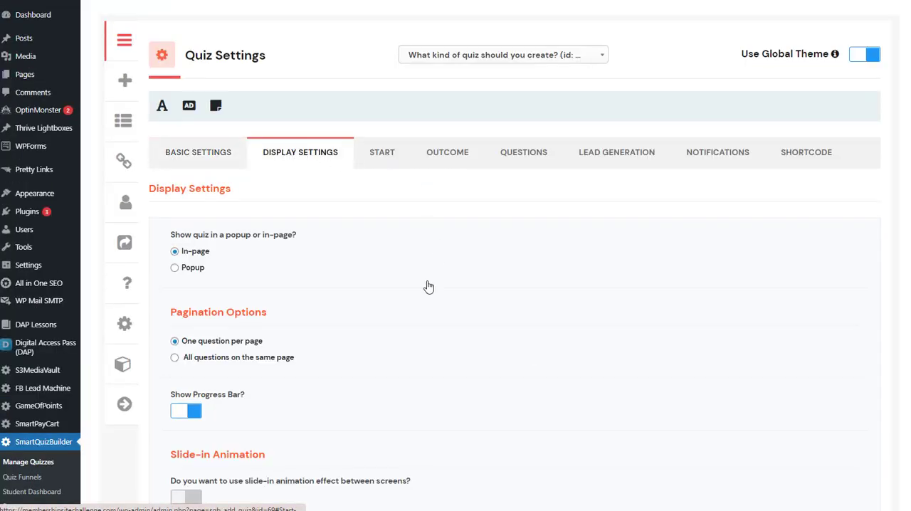
{"action": "scroll", "coordinate": [242, 239], "scroll_direction": "down", "scroll_amount": 9}
{"action": "scroll", "coordinate": [243, 244], "scroll_direction": "down", "scroll_amount": 8}
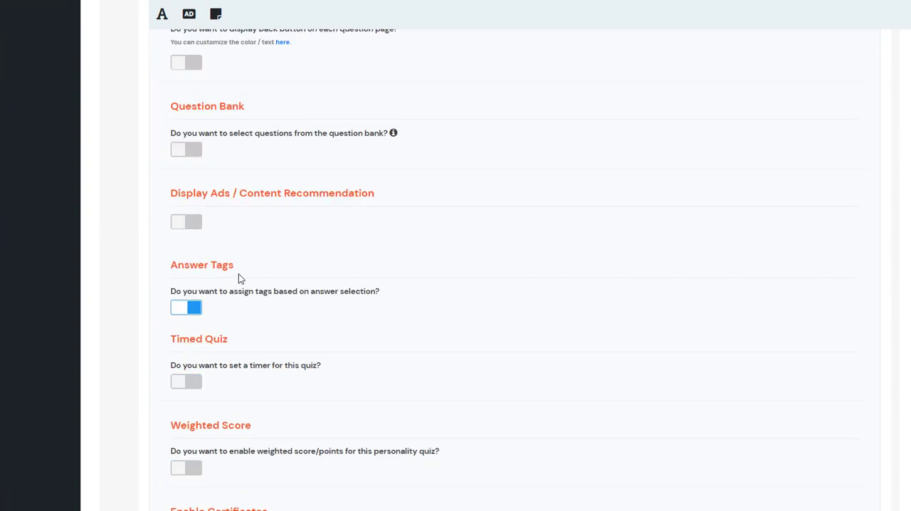
{"action": "scroll", "coordinate": [656, 248], "scroll_direction": "up", "scroll_amount": 5}
{"action": "scroll", "coordinate": [656, 214], "scroll_direction": "up", "scroll_amount": 10}
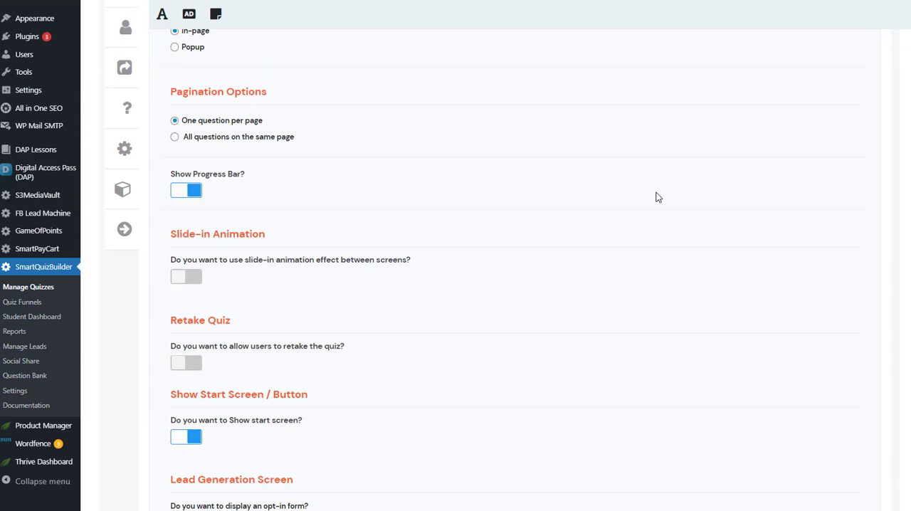
Review the tag assigned to the "List Building / Generate High Quality Leads" answer in Question 5 and the options for creating a new tag
{"action": "left_click", "coordinate": [529, 103]}
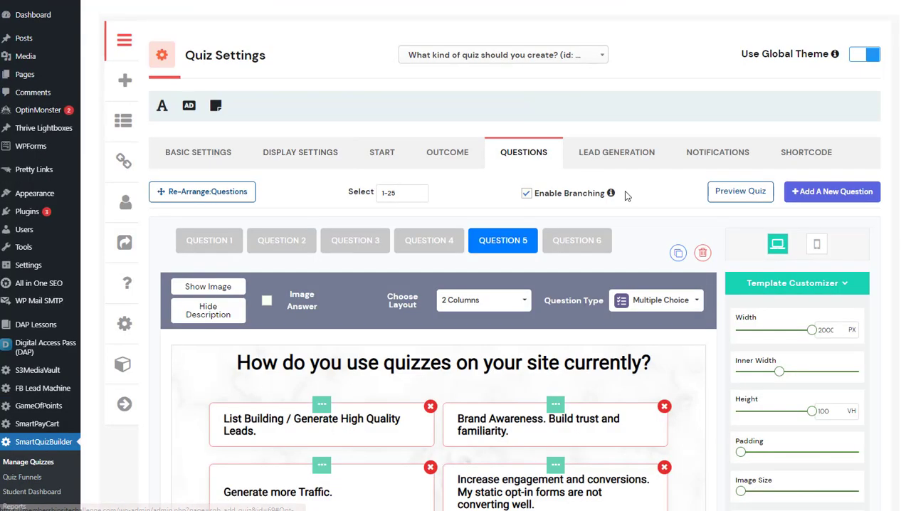
{"action": "scroll", "coordinate": [620, 188], "scroll_direction": "down", "scroll_amount": 3}
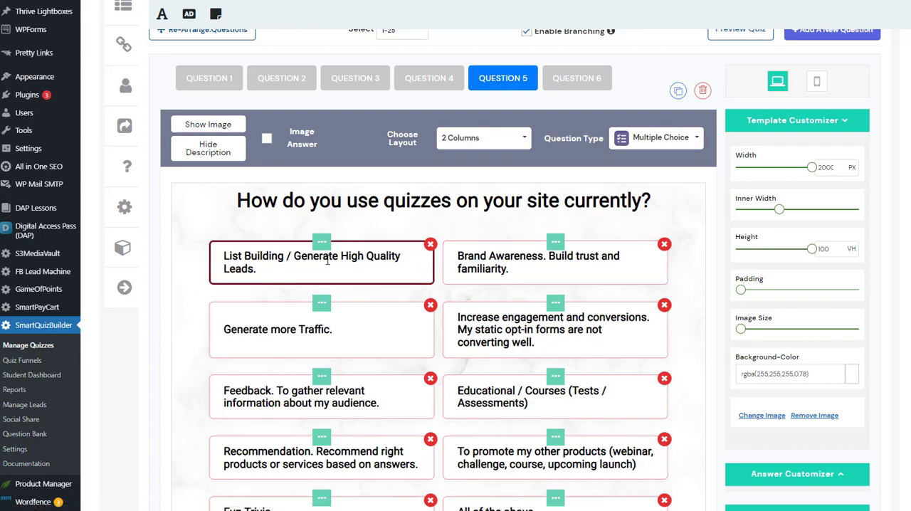
{"action": "scroll", "coordinate": [427, 257], "scroll_direction": "down", "scroll_amount": 1}
{"action": "scroll", "coordinate": [456, 187], "scroll_direction": "up", "scroll_amount": 4}
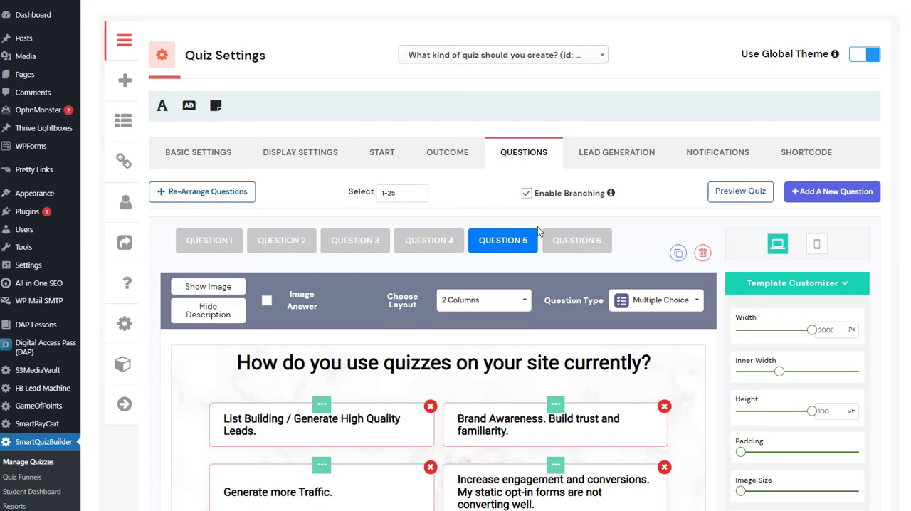
{"action": "scroll", "coordinate": [307, 292], "scroll_direction": "down", "scroll_amount": 4}
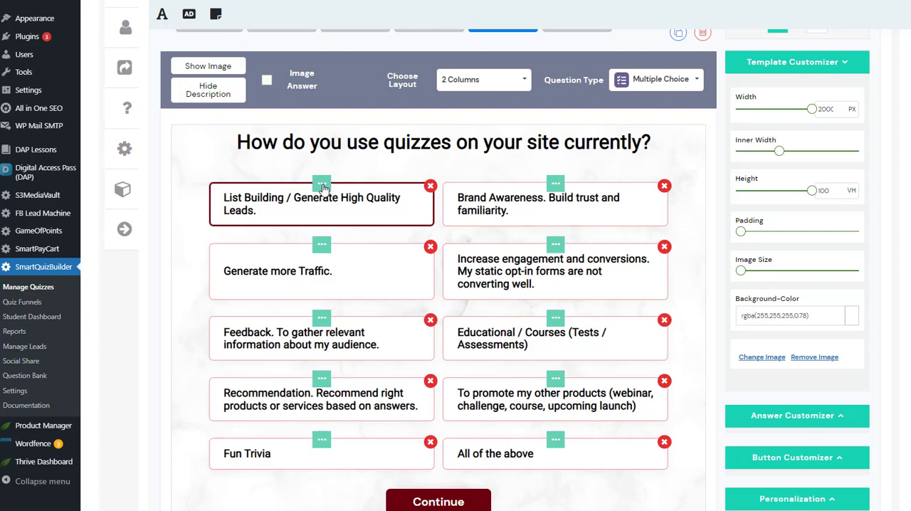
{"action": "left_click", "coordinate": [337, 220]}
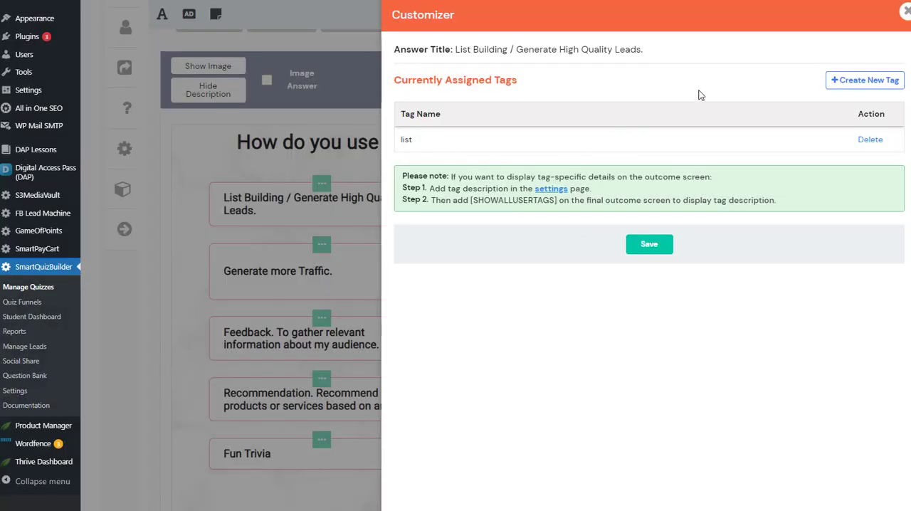
{"action": "left_click", "coordinate": [850, 82]}
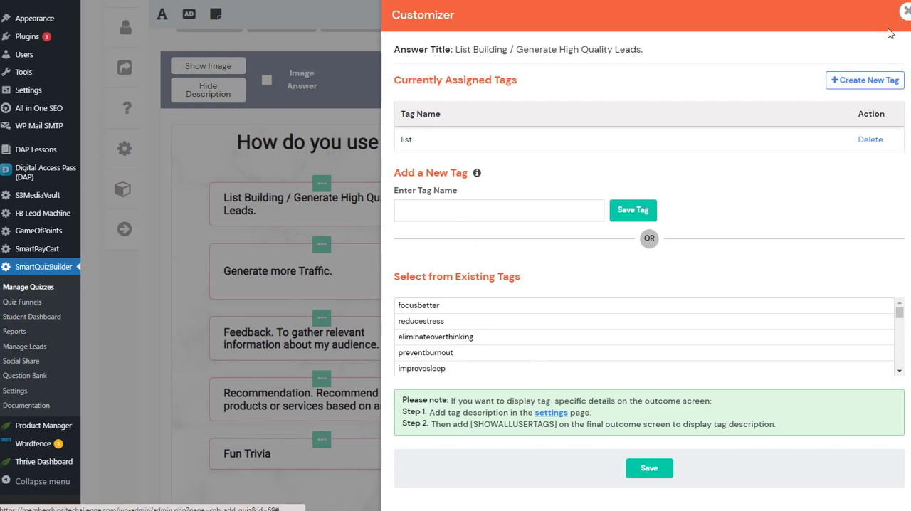
{"action": "left_click", "coordinate": [907, 11]}
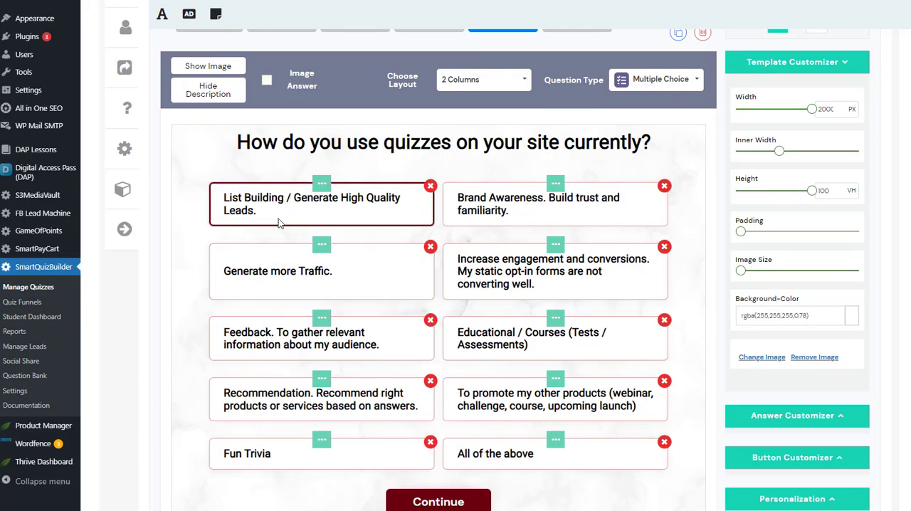
Review all tags assigned to the "All of the above" answer of "How do you use quizzes on your site currently?"
{"action": "scroll", "coordinate": [483, 399], "scroll_direction": "down", "scroll_amount": 1}
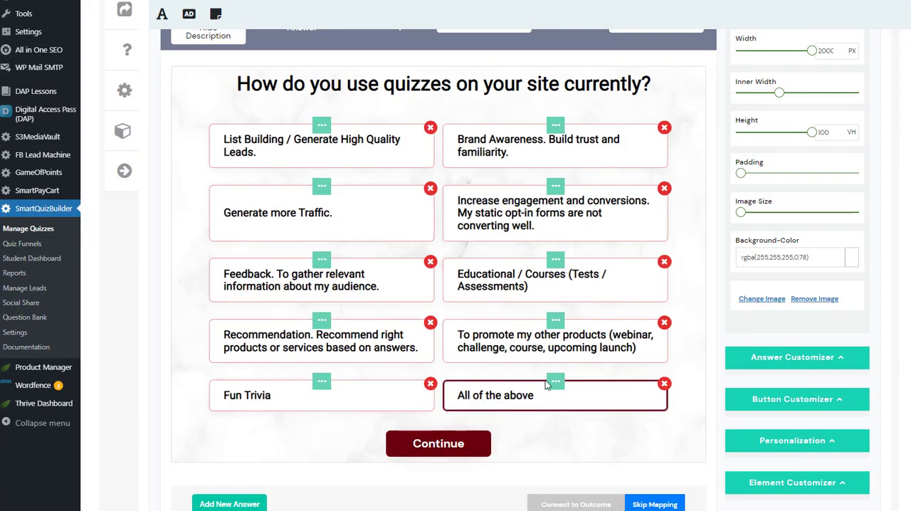
{"action": "mouse_move", "coordinate": [550, 383]}
{"action": "left_click", "coordinate": [561, 419]}
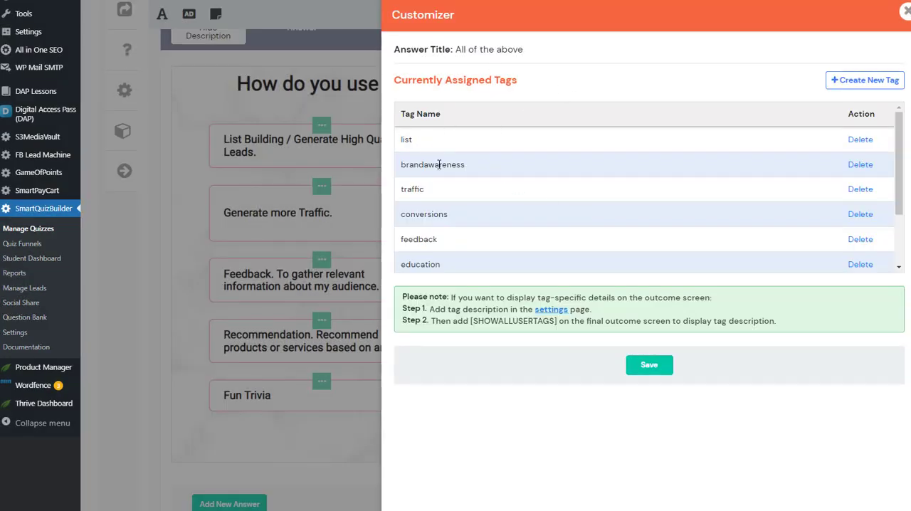
{"action": "scroll", "coordinate": [472, 201], "scroll_direction": "down", "scroll_amount": 2}
{"action": "scroll", "coordinate": [492, 213], "scroll_direction": "up", "scroll_amount": 2}
{"action": "left_click", "coordinate": [906, 11]}
{"action": "scroll", "coordinate": [354, 273], "scroll_direction": "down", "scroll_amount": 2}
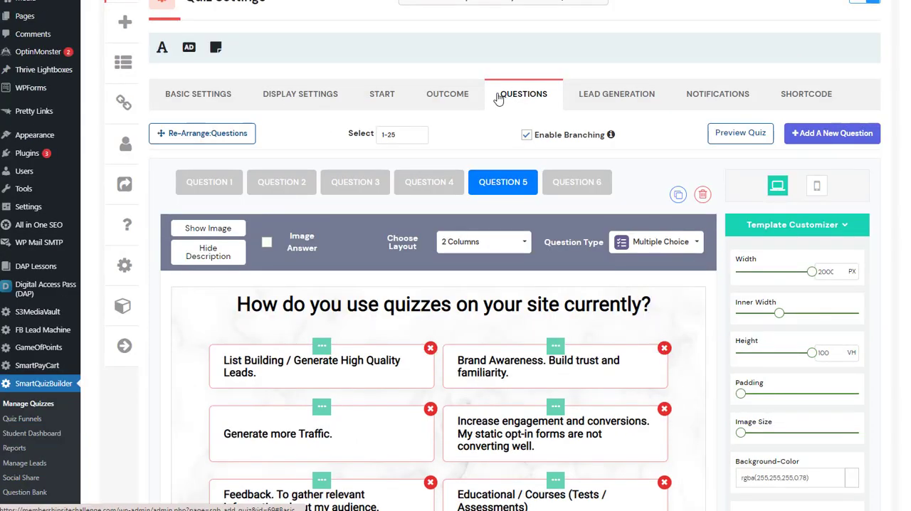
Examine the Launch outcome screen and highlight its [SHOWALLUSERTAGS] shortcode beneath the recommendations heading
{"action": "scroll", "coordinate": [331, 249], "scroll_direction": "down", "scroll_amount": 2}
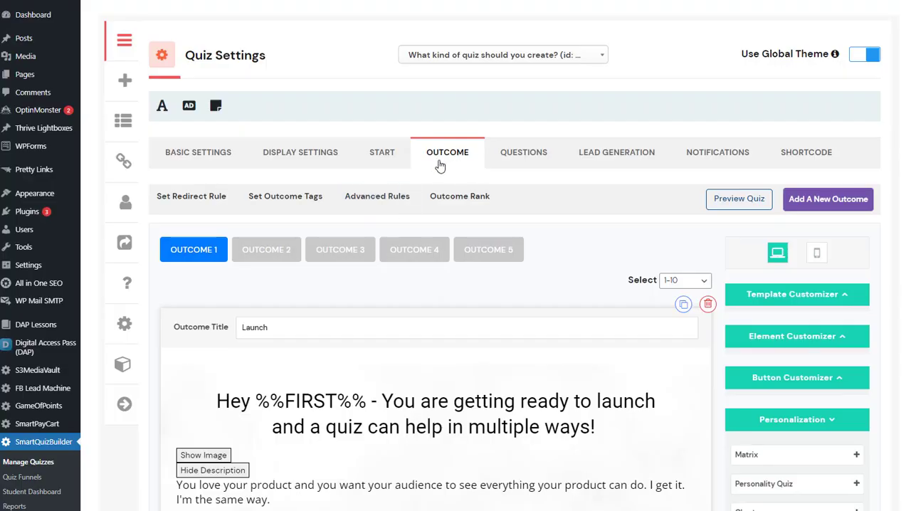
{"action": "scroll", "coordinate": [378, 285], "scroll_direction": "down", "scroll_amount": 6}
{"action": "scroll", "coordinate": [378, 285], "scroll_direction": "down", "scroll_amount": 8}
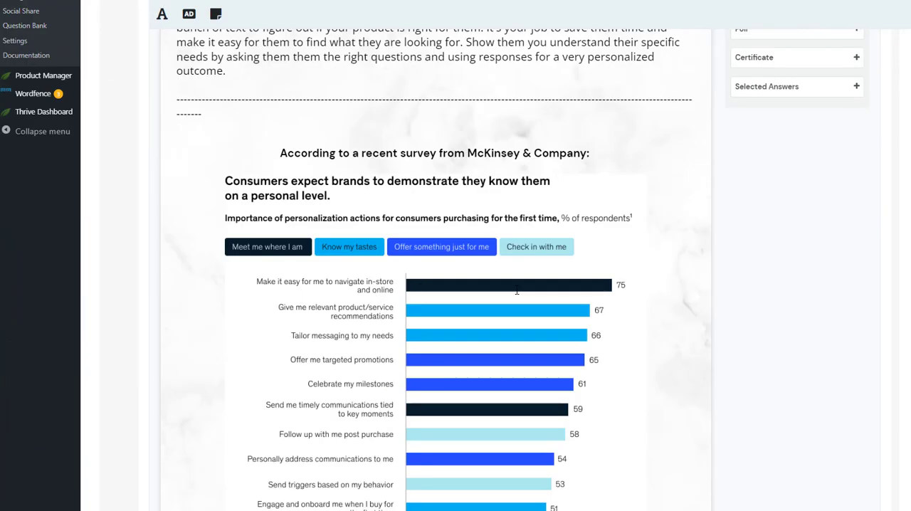
{"action": "scroll", "coordinate": [606, 311], "scroll_direction": "up", "scroll_amount": 10}
{"action": "scroll", "coordinate": [237, 69], "scroll_direction": "up", "scroll_amount": 3}
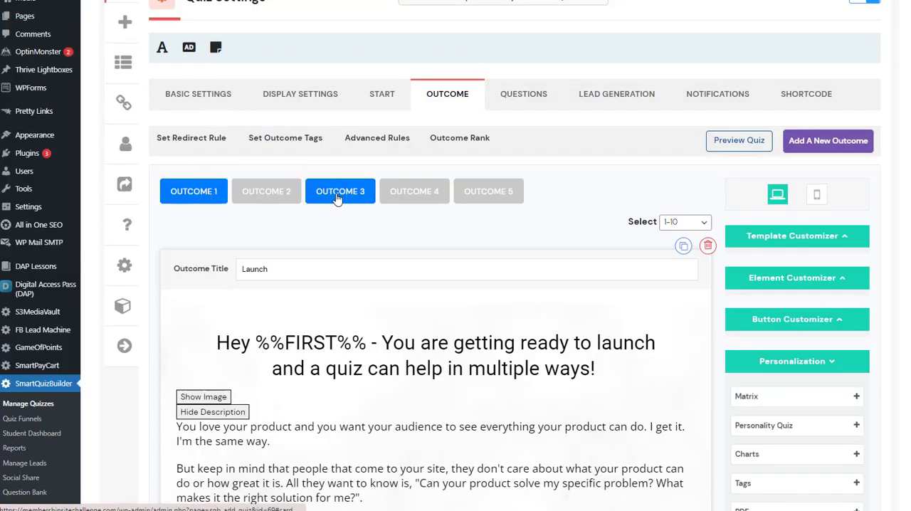
{"action": "scroll", "coordinate": [206, 250], "scroll_direction": "down", "scroll_amount": 15}
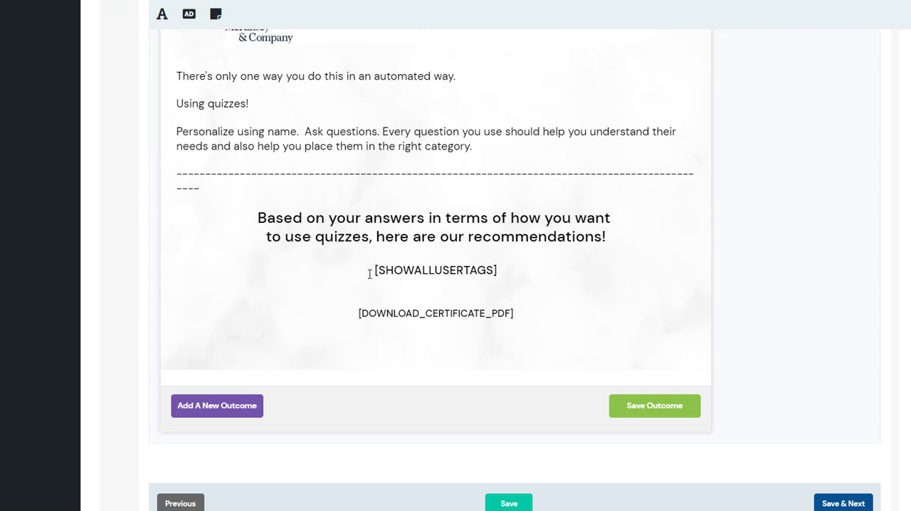
{"action": "left_click", "coordinate": [370, 274]}
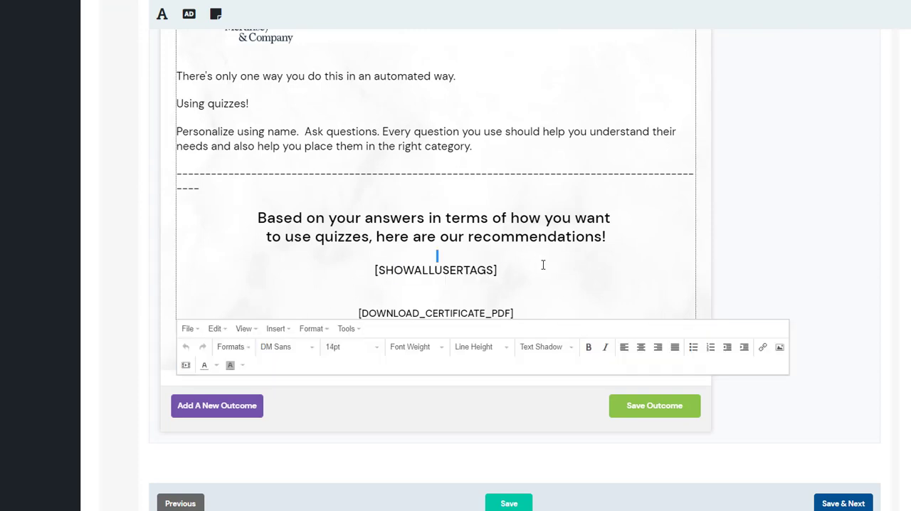
{"action": "left_click_drag", "start_coordinate": [531, 275], "coordinate": [342, 275]}
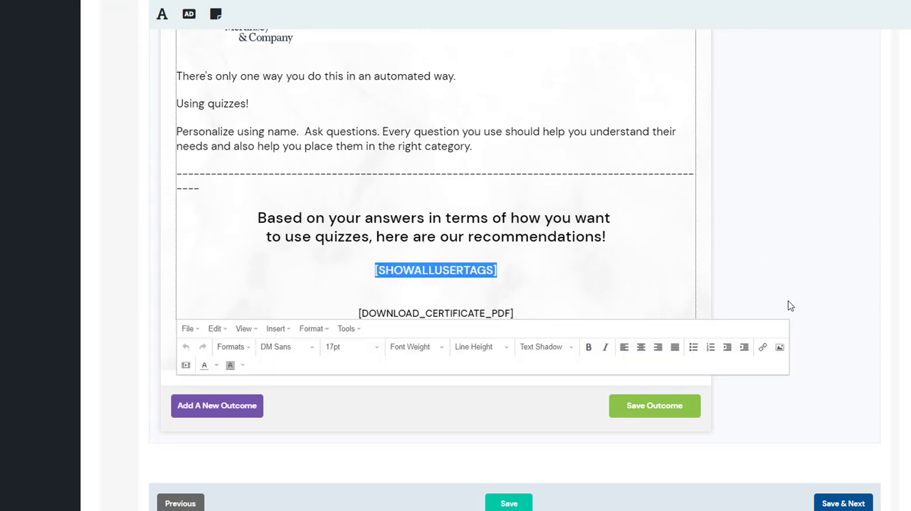
Check the Tags personalization shortcodes available for the Launch outcome against the shortcode placed in its description
{"action": "scroll", "coordinate": [773, 230], "scroll_direction": "up", "scroll_amount": 15}
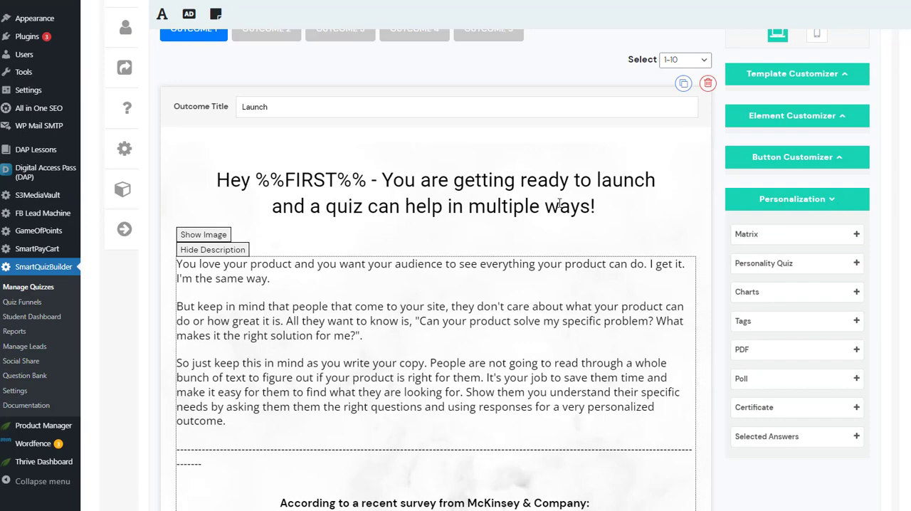
{"action": "scroll", "coordinate": [559, 203], "scroll_direction": "up", "scroll_amount": 3}
{"action": "scroll", "coordinate": [569, 235], "scroll_direction": "down", "scroll_amount": 3}
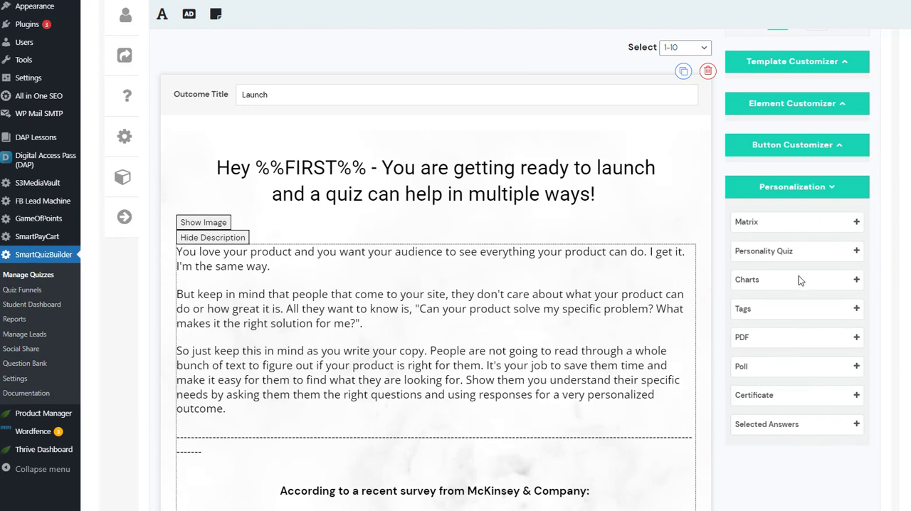
{"action": "left_click", "coordinate": [762, 308]}
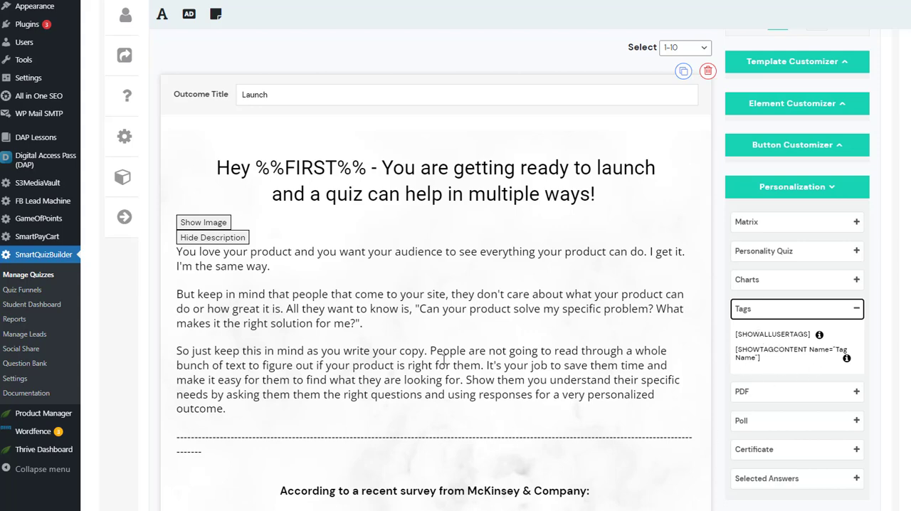
{"action": "scroll", "coordinate": [445, 359], "scroll_direction": "down", "scroll_amount": 10}
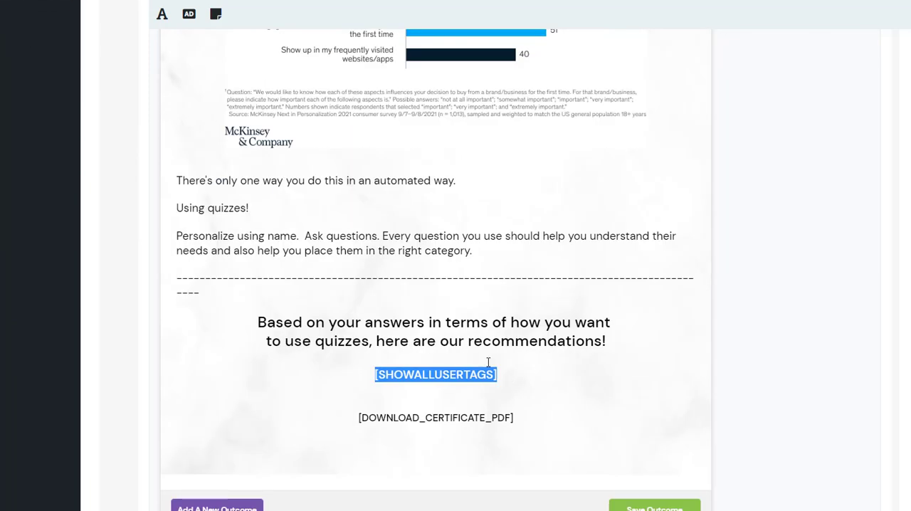
{"action": "left_click", "coordinate": [524, 377]}
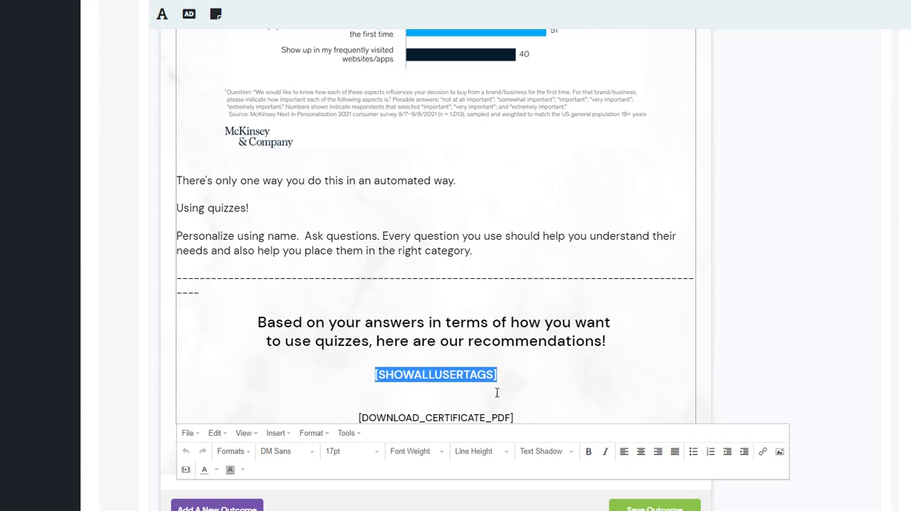
{"action": "scroll", "coordinate": [206, 241], "scroll_direction": "up", "scroll_amount": 15}
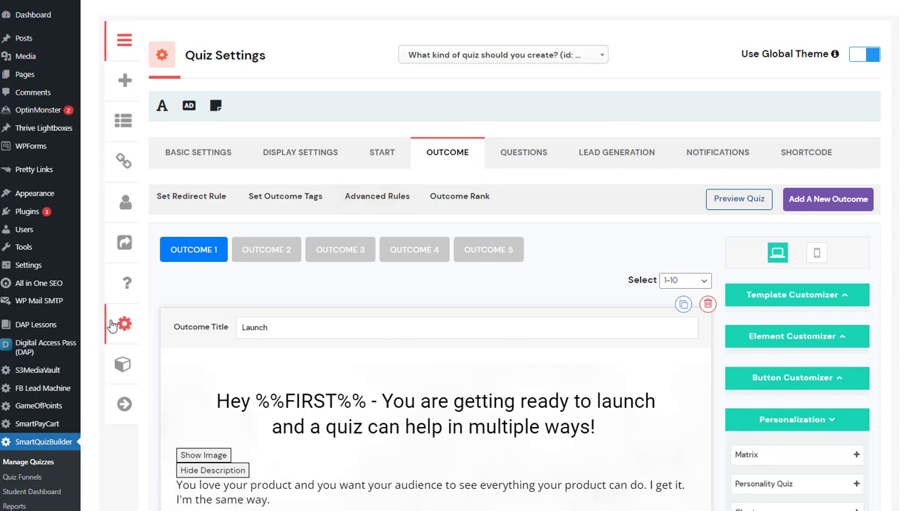
Go to the TAG Content settings and review the content written for the "list" tag
{"action": "right_click", "coordinate": [114, 322]}
{"action": "left_click", "coordinate": [136, 330]}
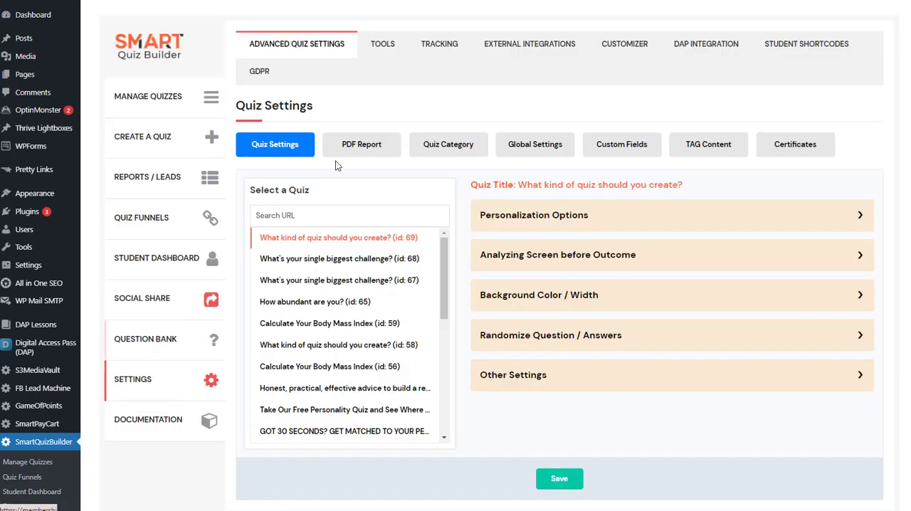
{"action": "left_click", "coordinate": [708, 144]}
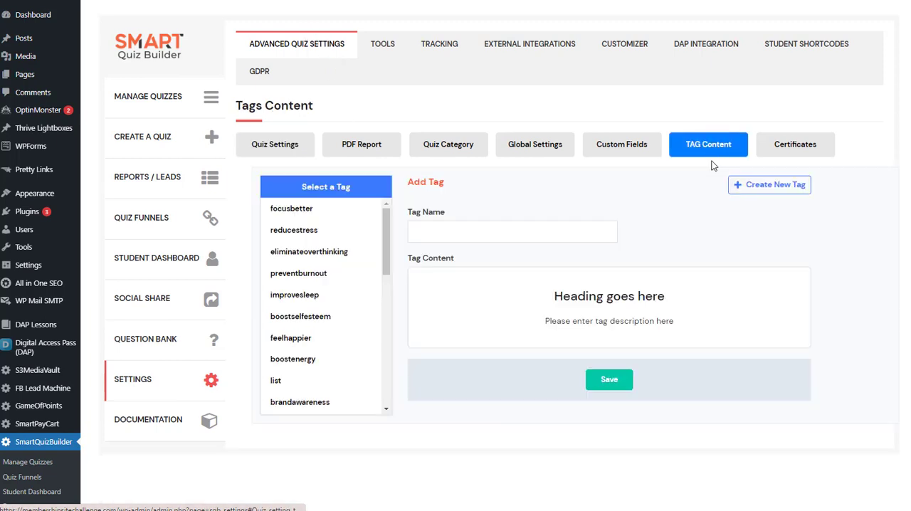
{"action": "left_click", "coordinate": [284, 386]}
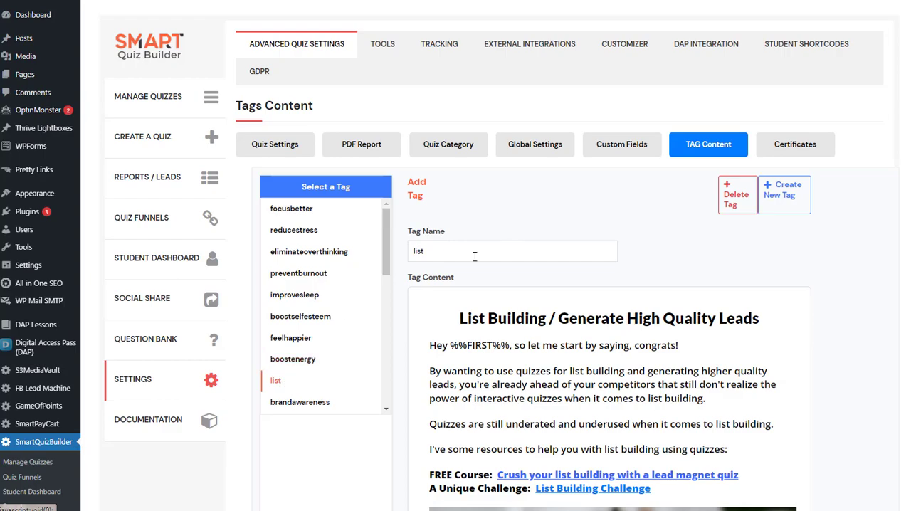
{"action": "scroll", "coordinate": [531, 255], "scroll_direction": "down", "scroll_amount": 5}
{"action": "scroll", "coordinate": [649, 277], "scroll_direction": "down", "scroll_amount": 3}
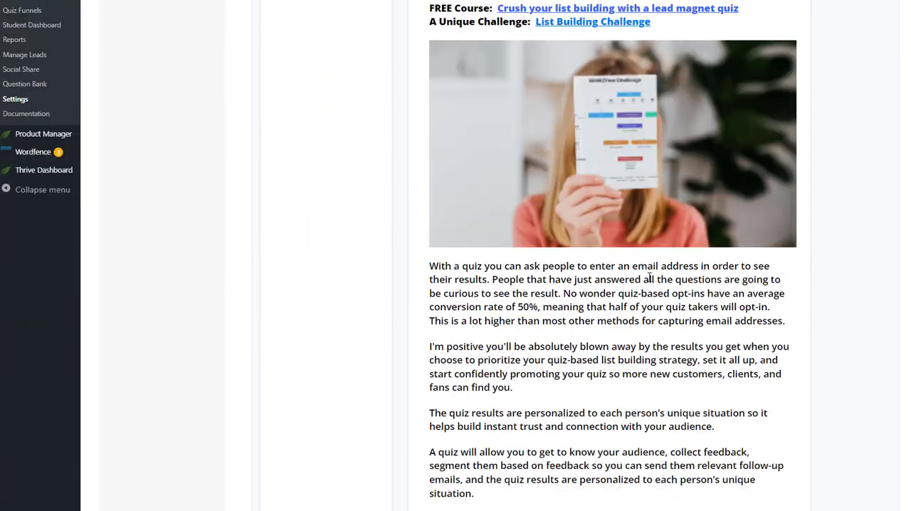
Inspect the tag background color and width options in the quiz's Background Color / Width settings
{"action": "scroll", "coordinate": [650, 277], "scroll_direction": "up", "scroll_amount": 3}
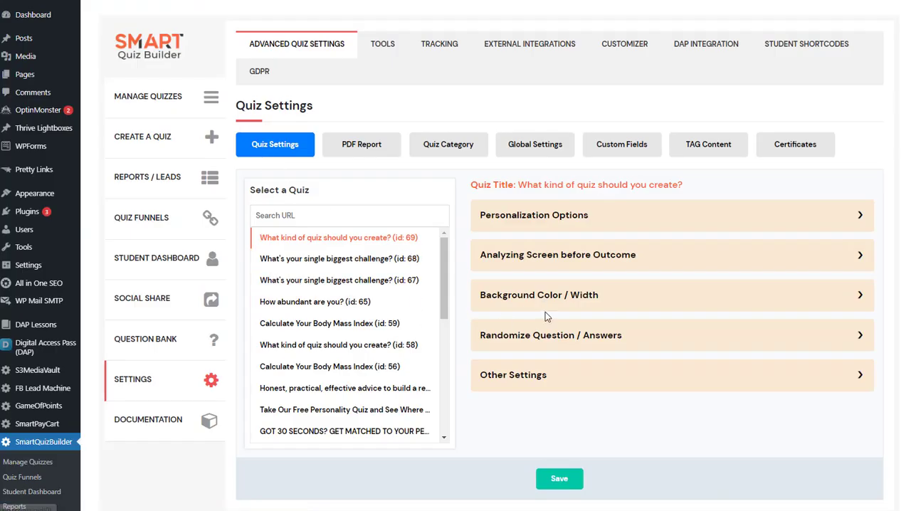
{"action": "left_click", "coordinate": [528, 296]}
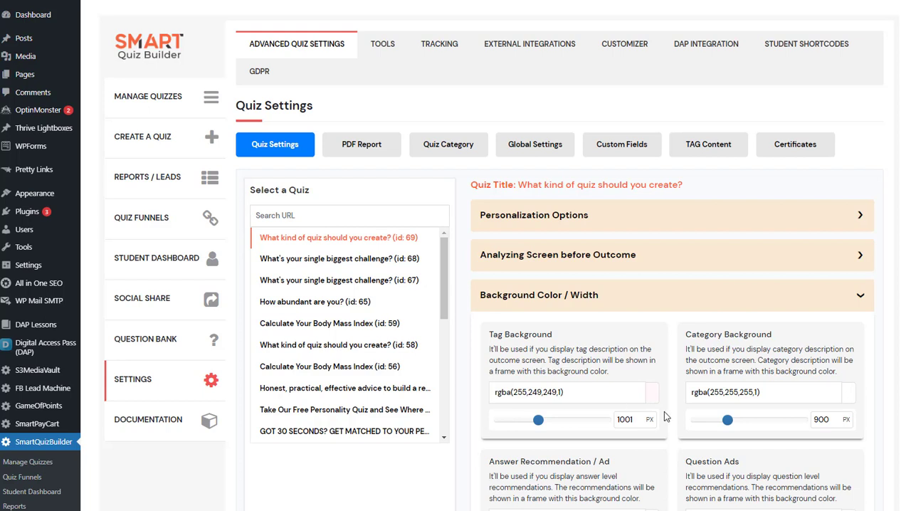
{"action": "mouse_move", "coordinate": [538, 420]}
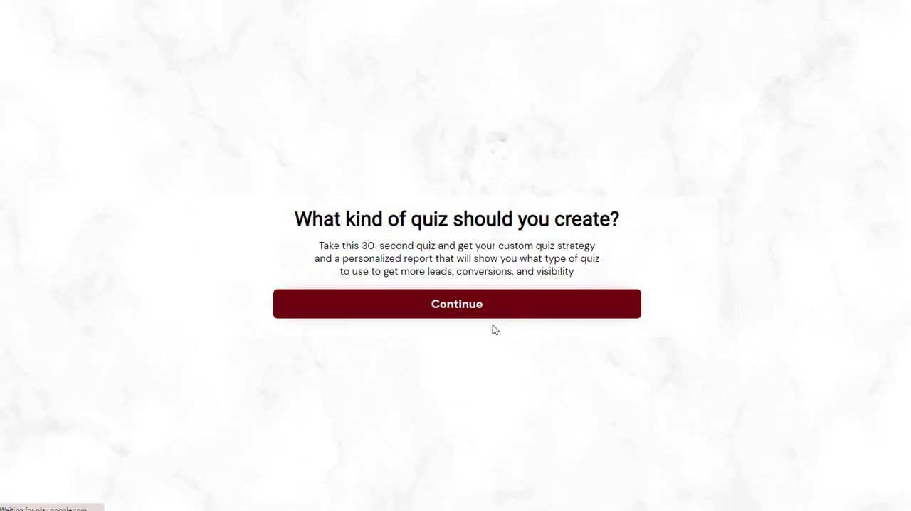
Start the "What kind of quiz should you create?" quiz, submit the first name and answer the question that follows
{"action": "left_click", "coordinate": [471, 314]}
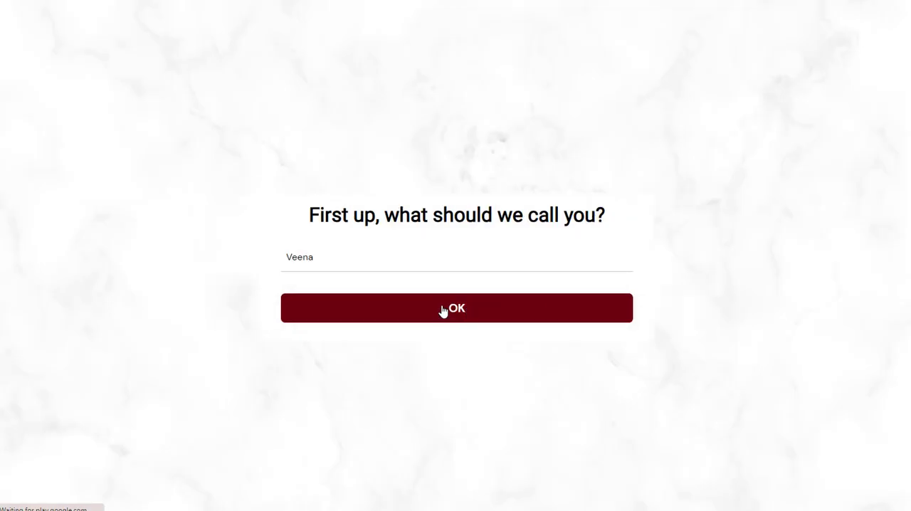
{"action": "left_click", "coordinate": [602, 320]}
{"action": "left_click", "coordinate": [224, 236]}
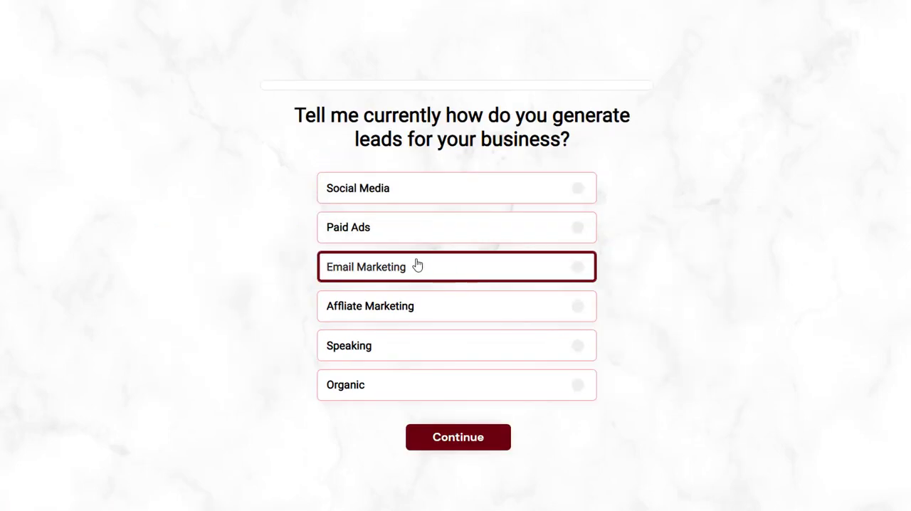
Answer the lead-generation question with Email Marketing and the quiz creation experience question with "Well Experienced! Want to create different types of quizzes."
{"action": "left_click", "coordinate": [420, 265]}
{"action": "left_click", "coordinate": [484, 437]}
{"action": "left_click", "coordinate": [423, 311]}
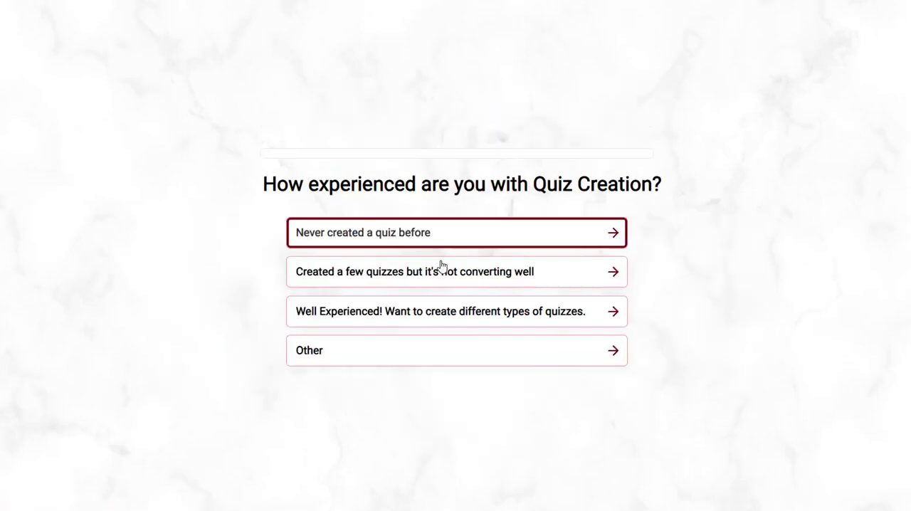
{"action": "left_click", "coordinate": [441, 310]}
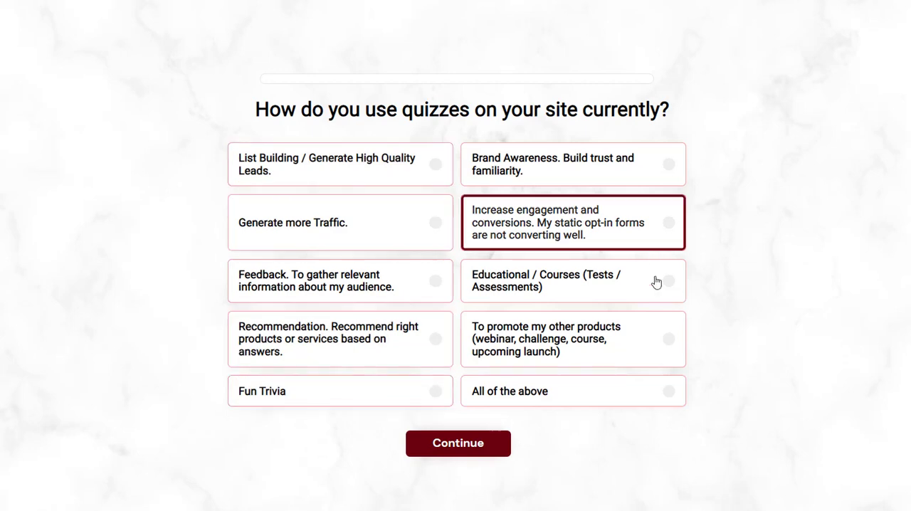
Submit "List Building / Generate High Quality Leads" and "Educational / Courses (Tests / Assessments)" as the current uses of quizzes
{"action": "left_click", "coordinate": [393, 187]}
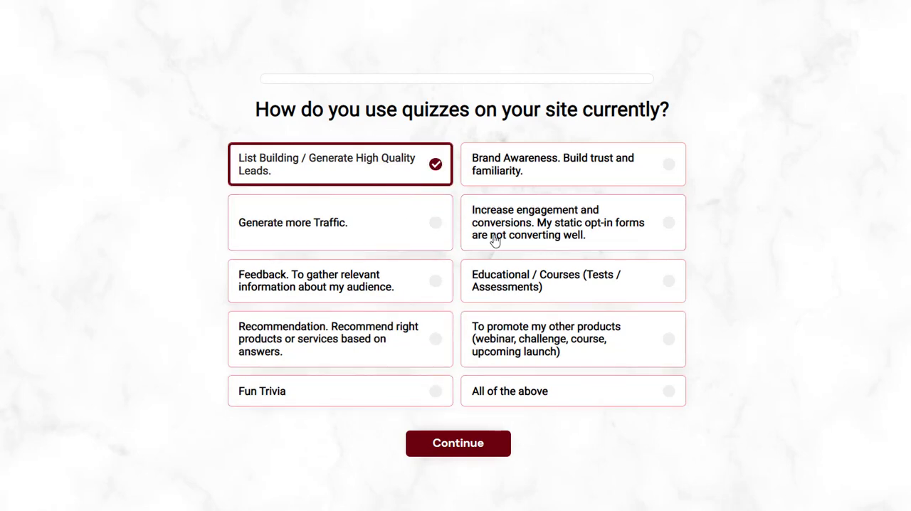
{"action": "left_click", "coordinate": [498, 285]}
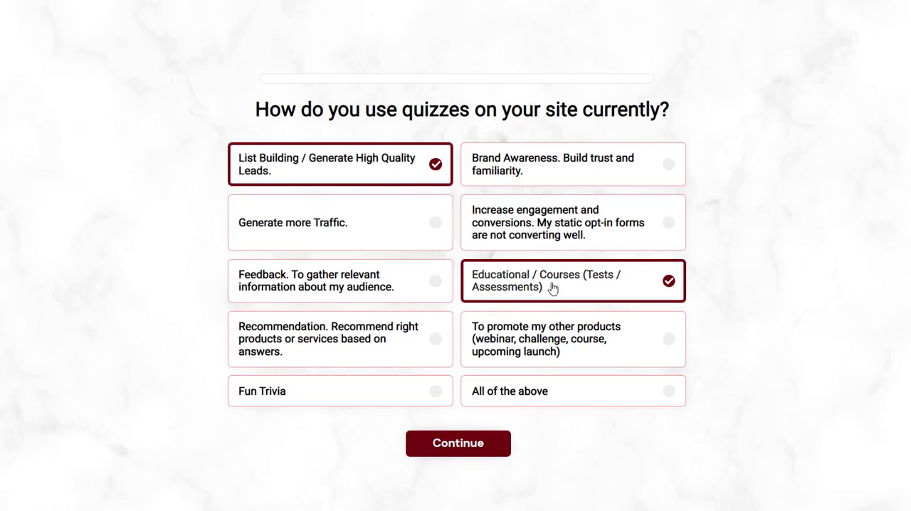
{"action": "left_click", "coordinate": [498, 443]}
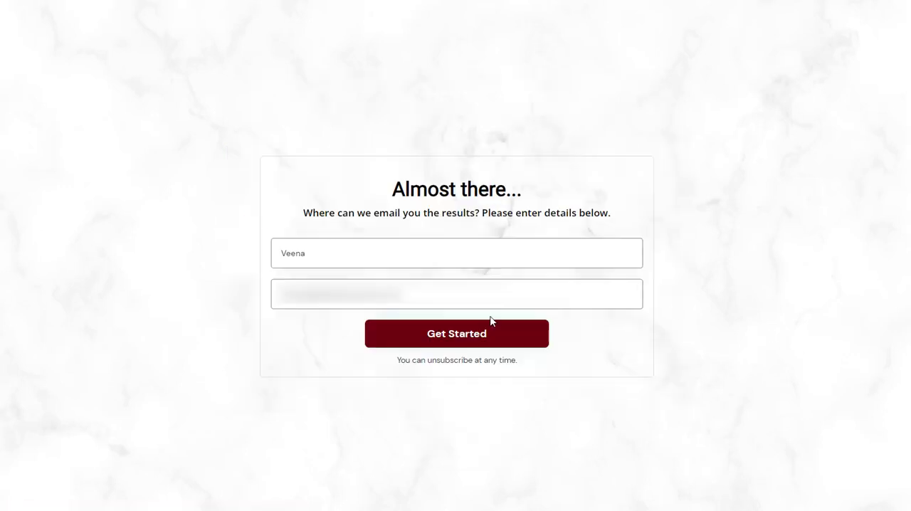
Submit the prefilled opt-in details and review the outcome page's "List Building / Generate High Quality Leads" recommendation
{"action": "left_click", "coordinate": [448, 337]}
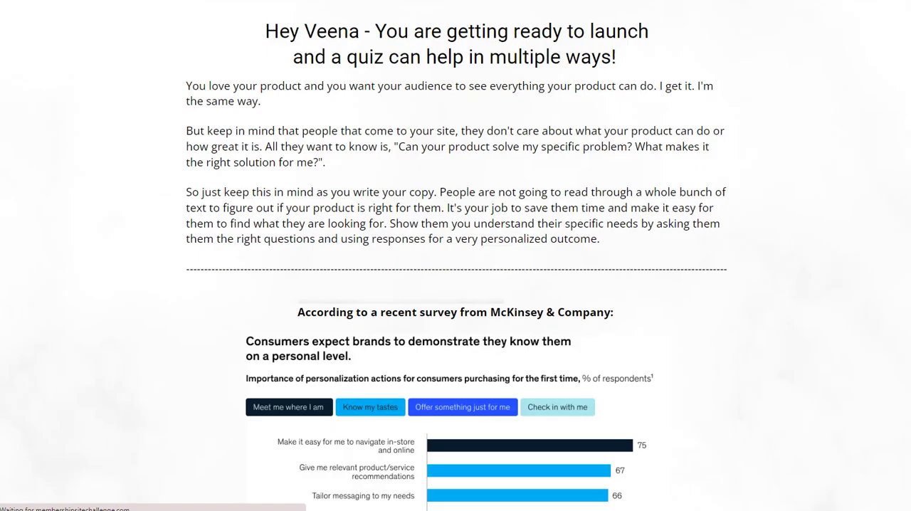
{"action": "mouse_move", "coordinate": [909, 92]}
{"action": "left_mouse_down"}
{"action": "mouse_move", "coordinate": [899, 263]}
{"action": "mouse_move", "coordinate": [910, 97]}
{"action": "left_mouse_up"}
{"action": "scroll", "coordinate": [455, 256], "scroll_direction": "down", "scroll_amount": 11}
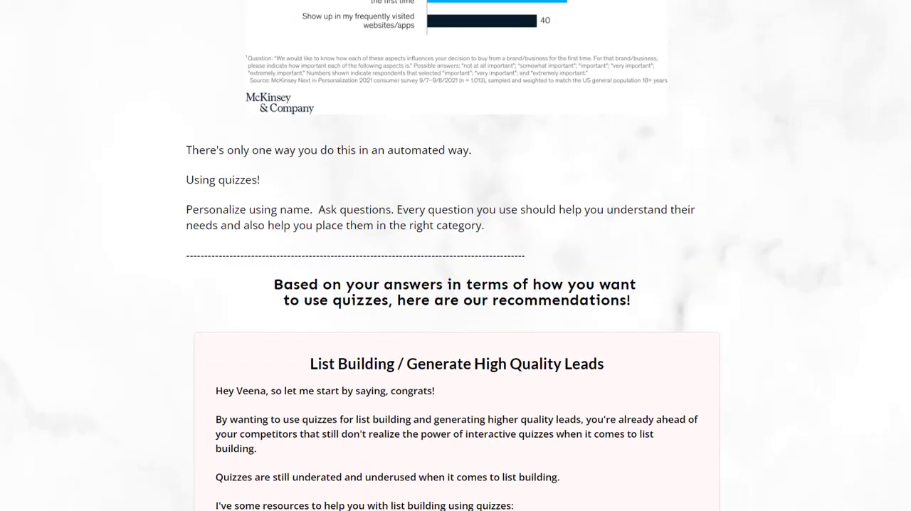
{"action": "scroll", "coordinate": [304, 154], "scroll_direction": "down", "scroll_amount": 1}
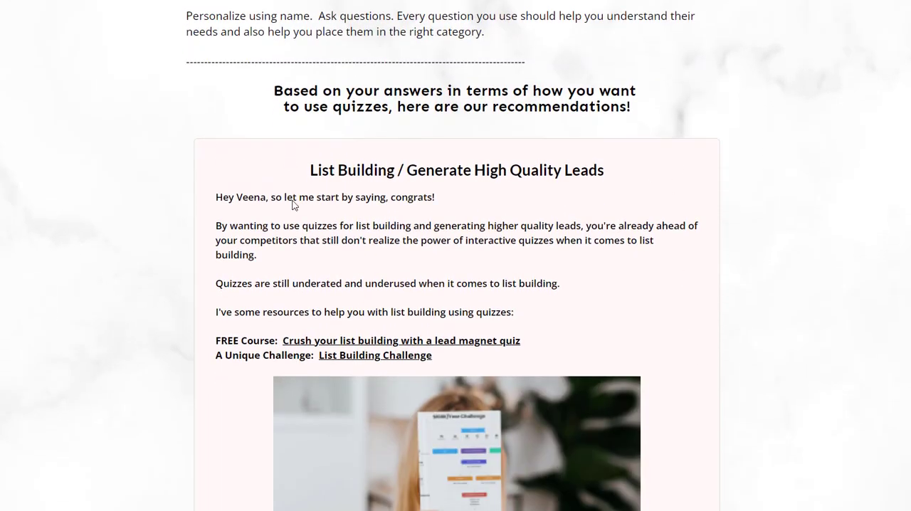
{"action": "scroll", "coordinate": [329, 69], "scroll_direction": "down", "scroll_amount": 3}
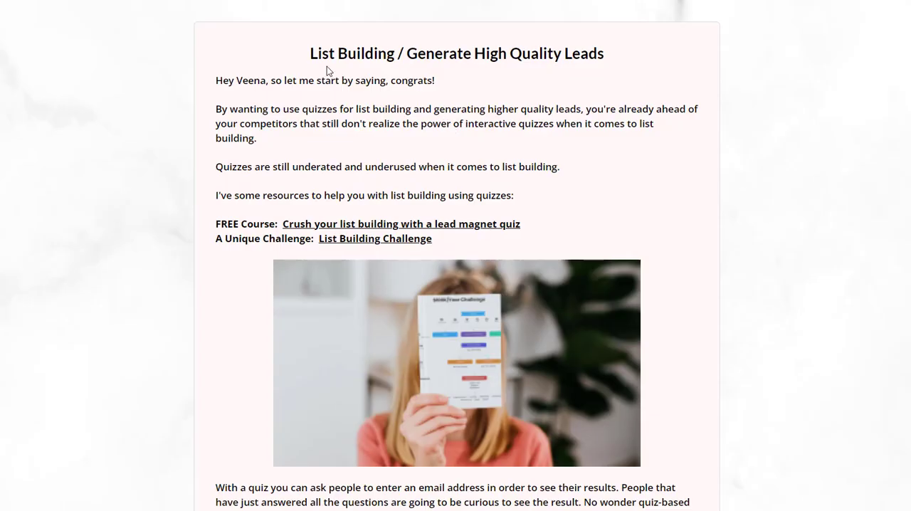
{"action": "left_click_drag", "start_coordinate": [315, 57], "coordinate": [719, 59]}
{"action": "left_click", "coordinate": [594, 87]}
Review the "Educational / Courses (Tests / Assessments)" recommendation and the certificate download section on the quiz outcome page
{"action": "scroll", "coordinate": [560, 196], "scroll_direction": "down", "scroll_amount": 15}
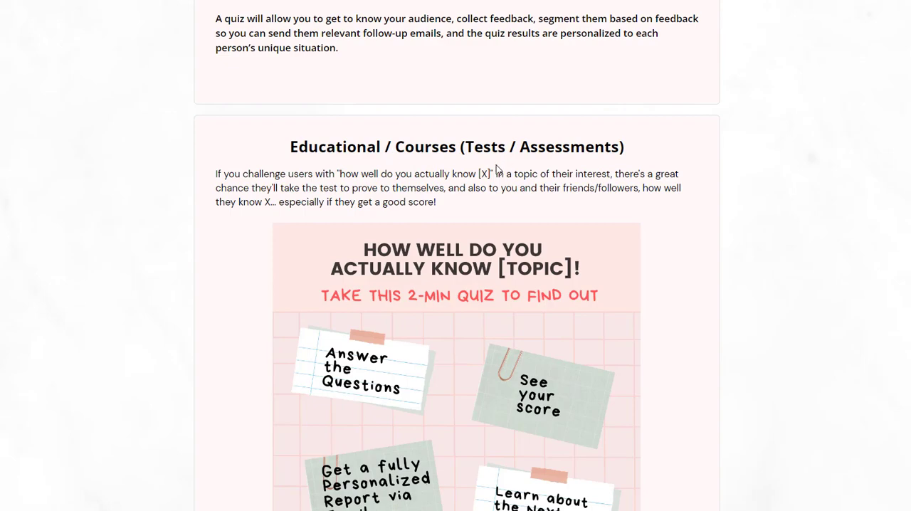
{"action": "scroll", "coordinate": [489, 223], "scroll_direction": "down", "scroll_amount": 6}
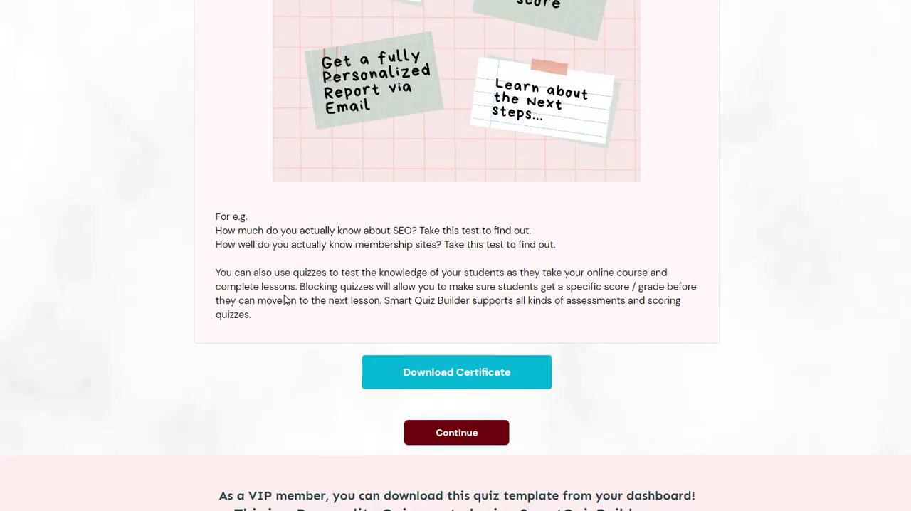
{"action": "scroll", "coordinate": [266, 274], "scroll_direction": "up", "scroll_amount": 7}
{"action": "scroll", "coordinate": [267, 269], "scroll_direction": "down", "scroll_amount": 10}
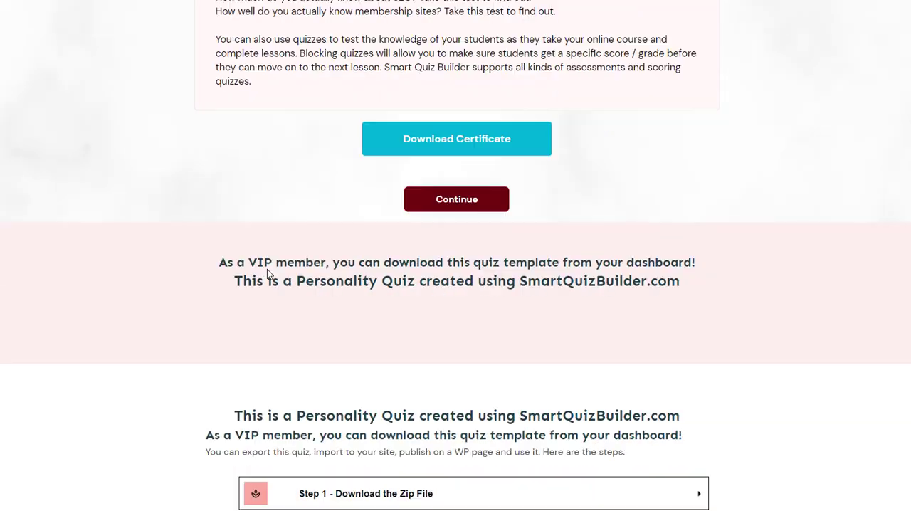
{"action": "scroll", "coordinate": [406, 297], "scroll_direction": "up", "scroll_amount": 3}
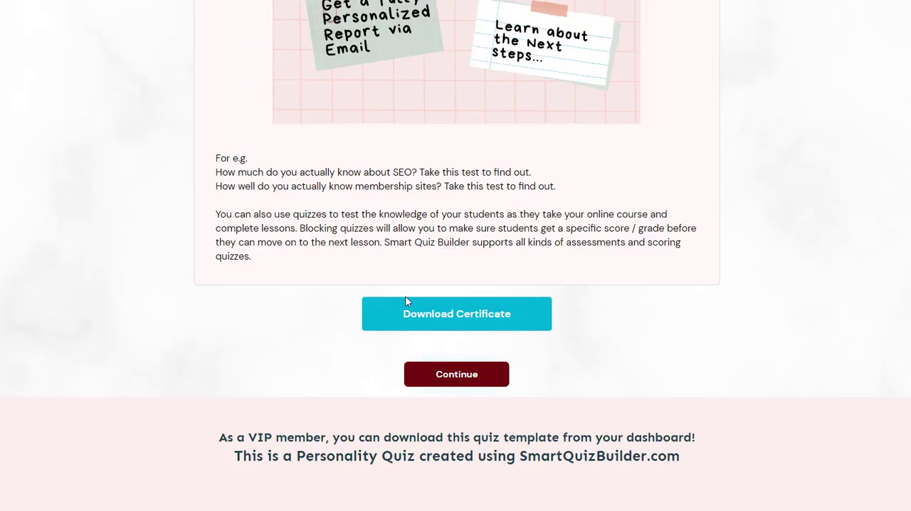
{"action": "scroll", "coordinate": [405, 296], "scroll_direction": "up", "scroll_amount": 2}
{"action": "scroll", "coordinate": [300, 162], "scroll_direction": "up", "scroll_amount": 15}
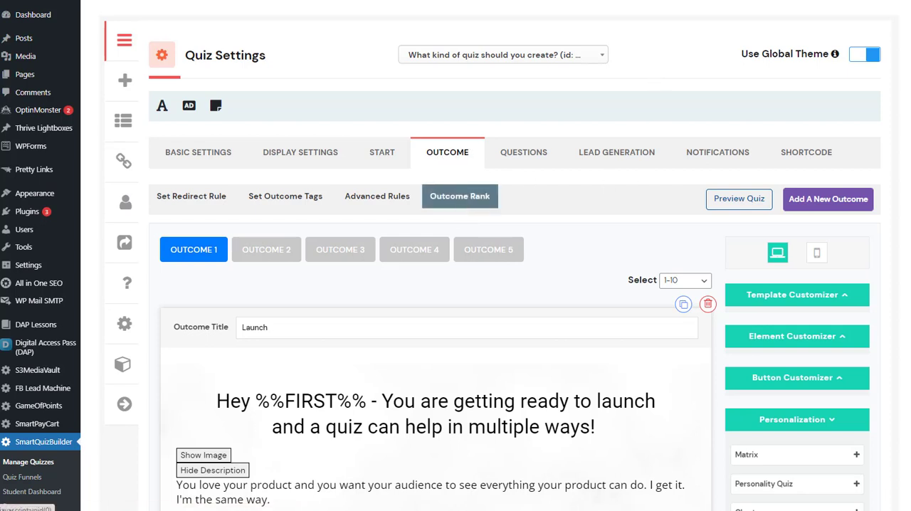
Open the quiz's Outcome Rank settings, select the Launch outcome and inspect its description editor and rank shortcodes
{"action": "left_click", "coordinate": [460, 197]}
{"action": "left_click", "coordinate": [275, 199]}
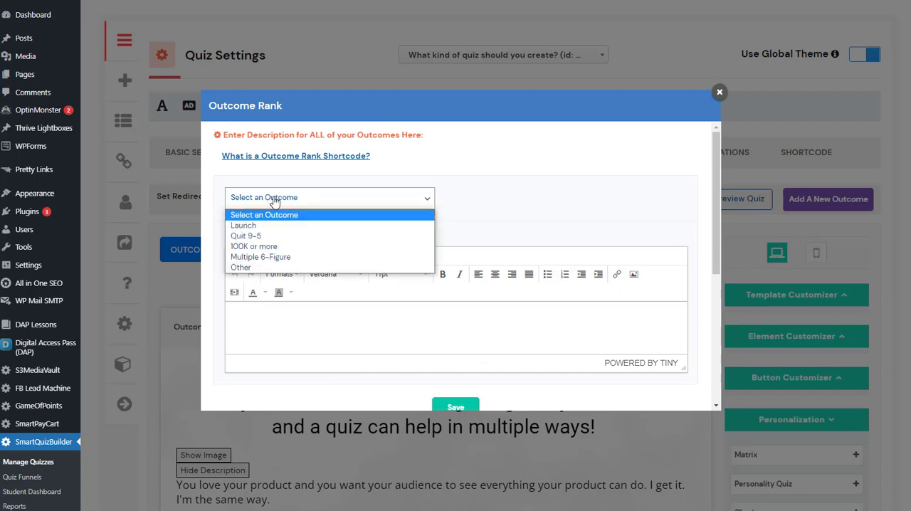
{"action": "left_click", "coordinate": [246, 225]}
{"action": "scroll", "coordinate": [396, 301], "scroll_direction": "down", "scroll_amount": 2}
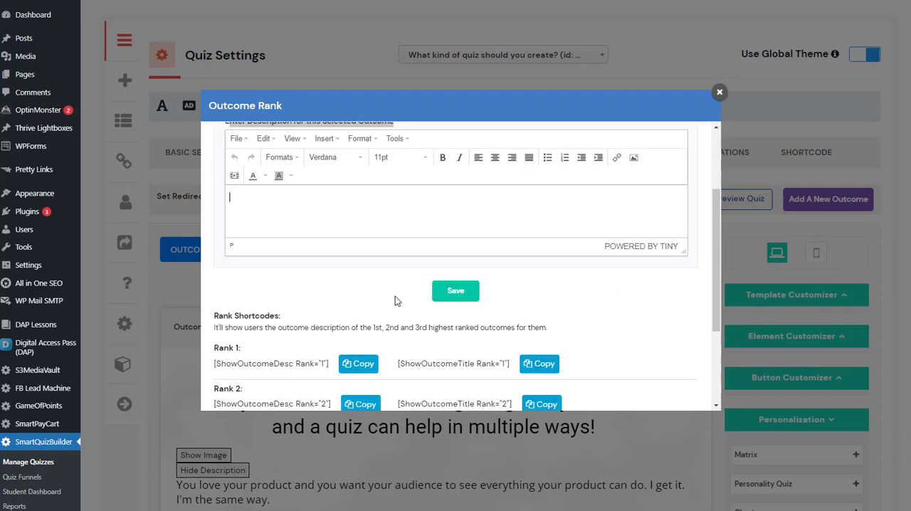
{"action": "scroll", "coordinate": [396, 301], "scroll_direction": "down", "scroll_amount": 2}
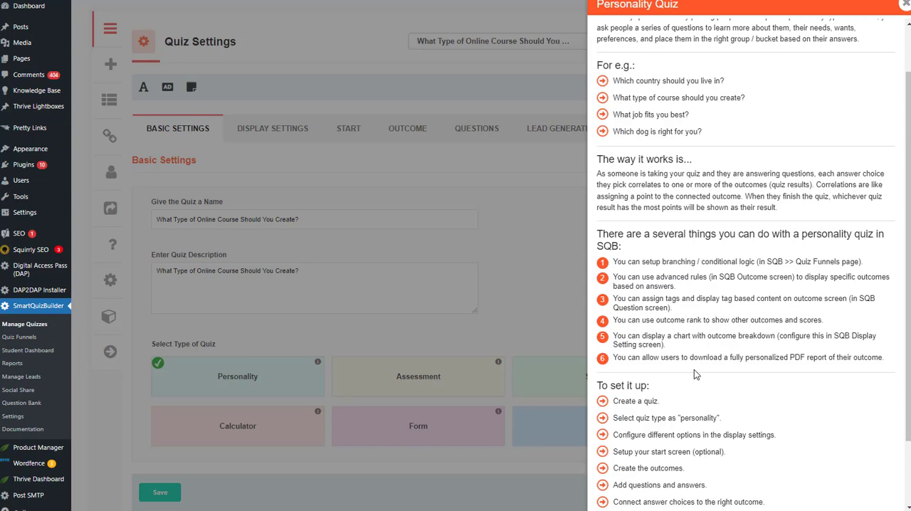
Read the Personality Quiz guide's list of features and its setup instructions
{"action": "scroll", "coordinate": [694, 370], "scroll_direction": "down", "scroll_amount": 3}
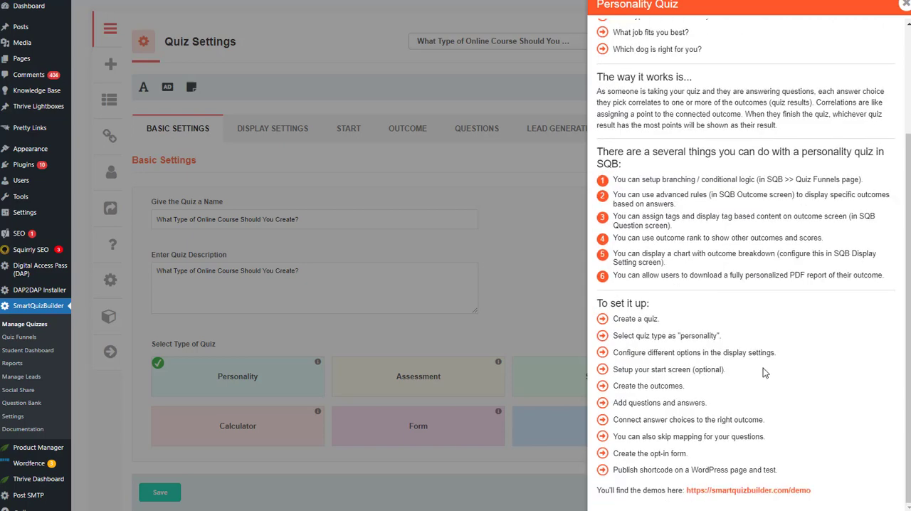
{"action": "scroll", "coordinate": [680, 382], "scroll_direction": "up", "scroll_amount": 5}
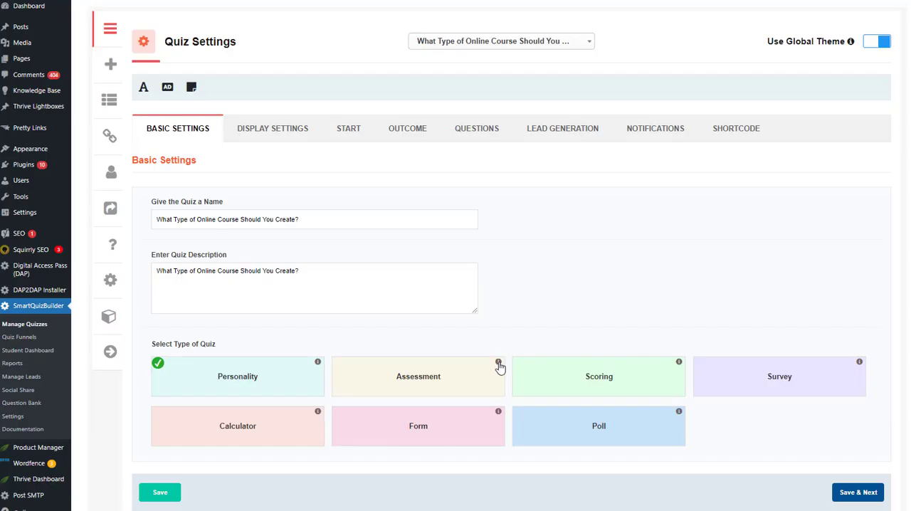
{"action": "left_click", "coordinate": [499, 363]}
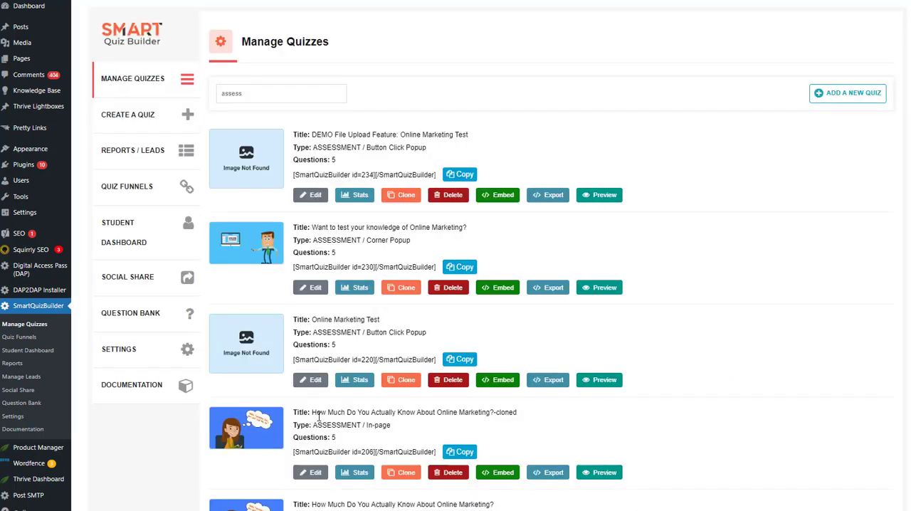
Open the "How Much Do You Actually Know About Online Marketing?" assessment for editing and review its display settings and start screen
{"action": "scroll", "coordinate": [309, 400], "scroll_direction": "down", "scroll_amount": 3}
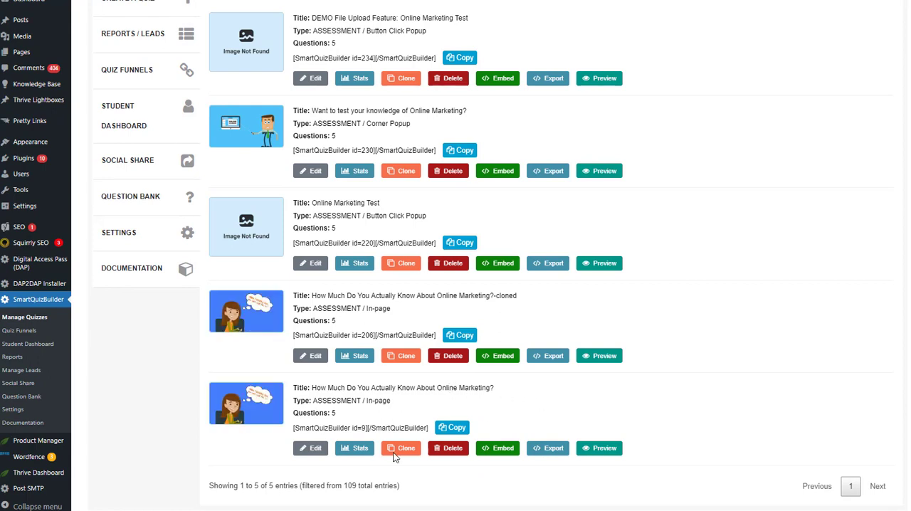
{"action": "left_click", "coordinate": [312, 448]}
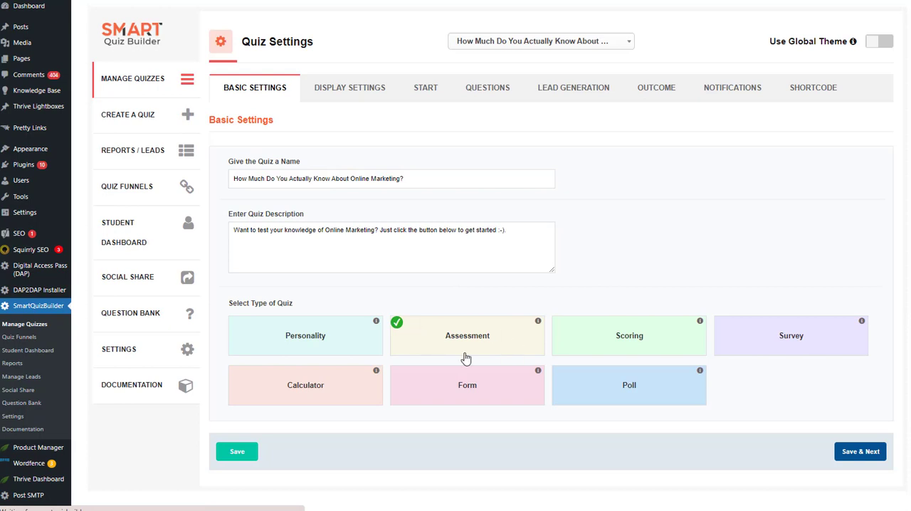
{"action": "left_click", "coordinate": [320, 91]}
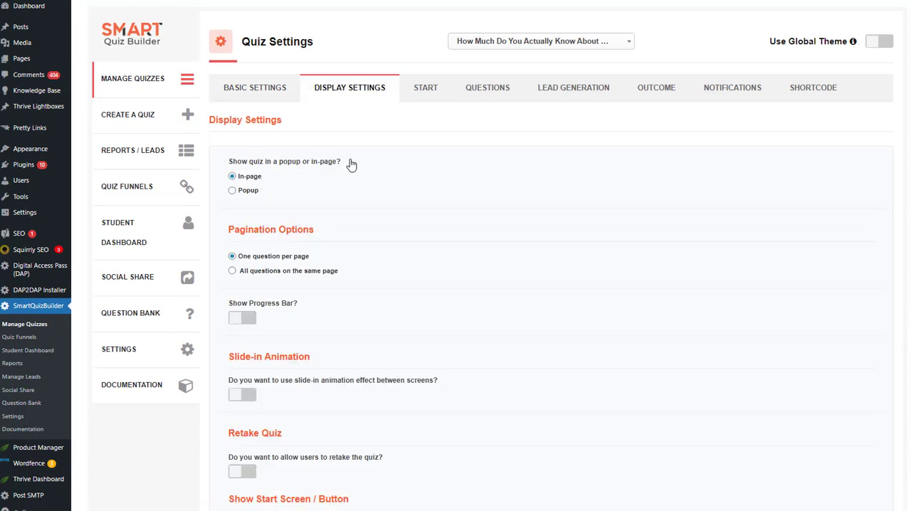
{"action": "left_click", "coordinate": [424, 88]}
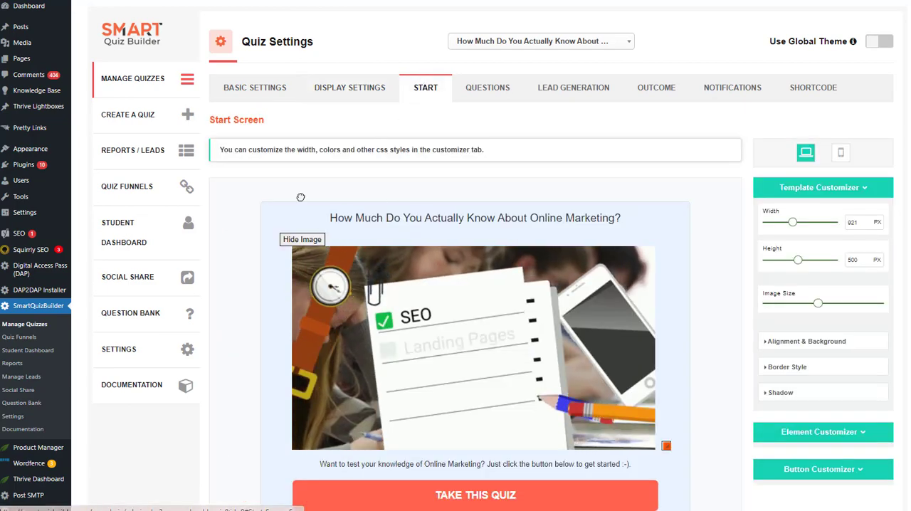
{"action": "scroll", "coordinate": [300, 195], "scroll_direction": "down", "scroll_amount": 2}
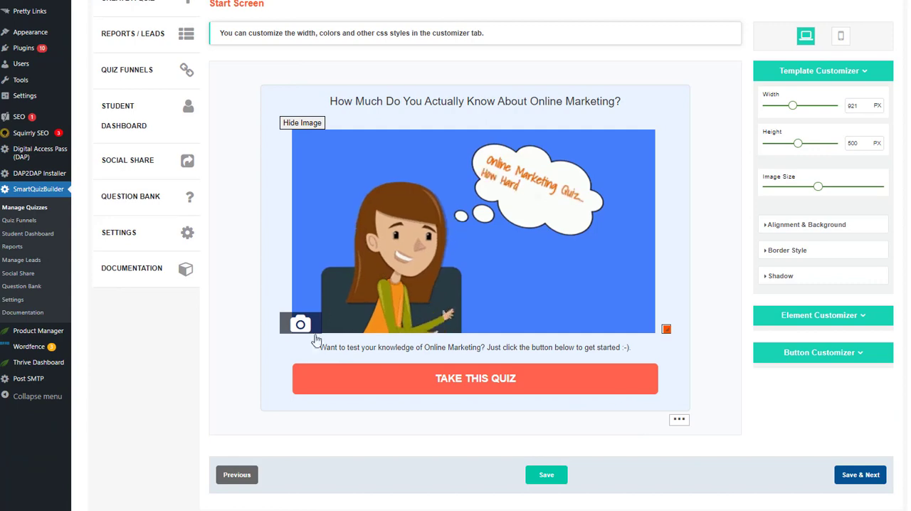
{"action": "scroll", "coordinate": [498, 108], "scroll_direction": "up", "scroll_amount": 2}
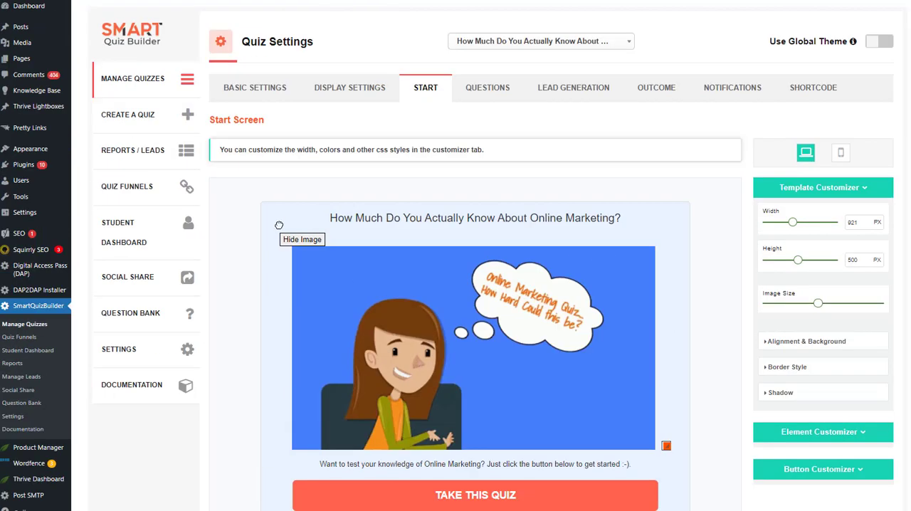
Look through the assessment's questions, including the final sales funnel question, and return to the question about SEO
{"action": "left_click", "coordinate": [485, 90]}
{"action": "left_click", "coordinate": [388, 166]}
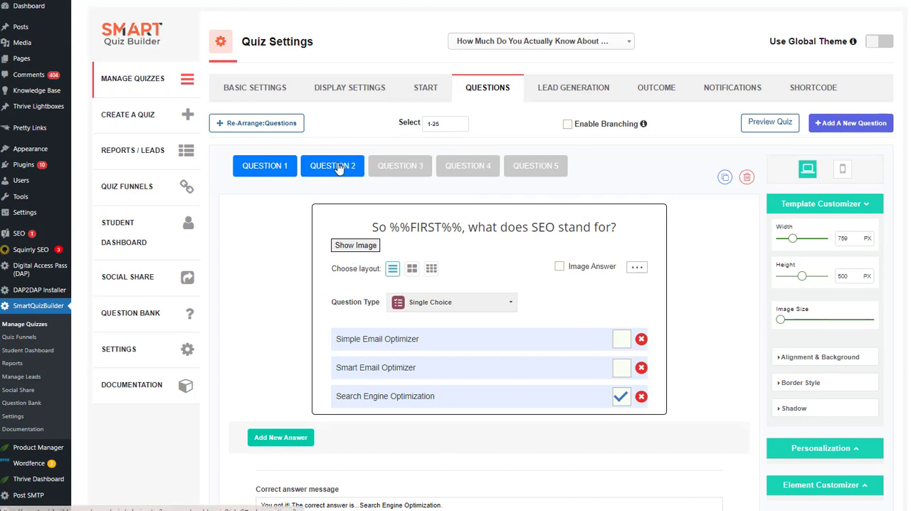
{"action": "left_click", "coordinate": [455, 165]}
{"action": "left_click", "coordinate": [536, 165]}
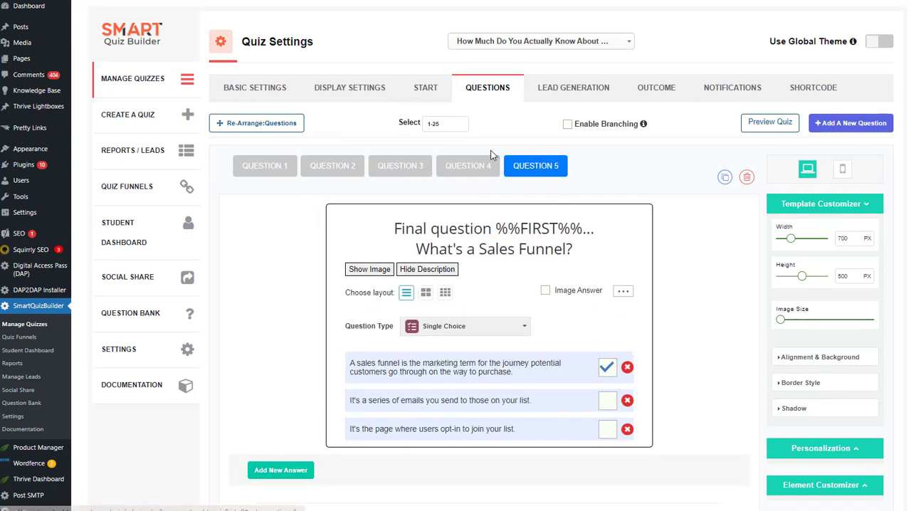
{"action": "left_click", "coordinate": [266, 166]}
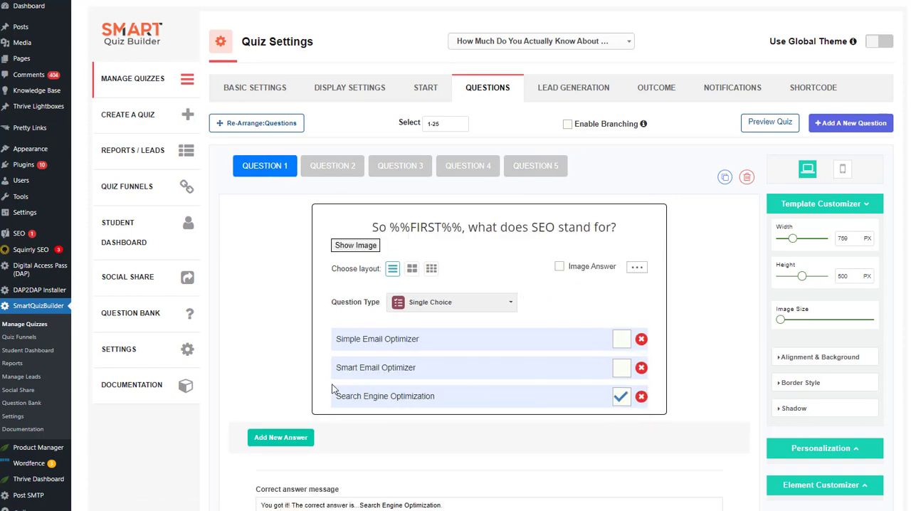
Examine Question 2's marked correct answer and its correct and incorrect answer messages
{"action": "left_click", "coordinate": [349, 173]}
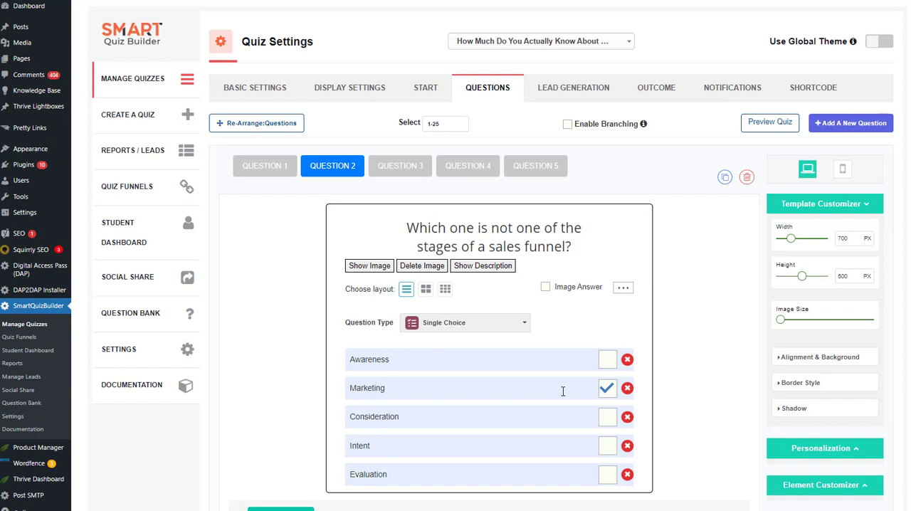
{"action": "scroll", "coordinate": [606, 393], "scroll_direction": "down", "scroll_amount": 2}
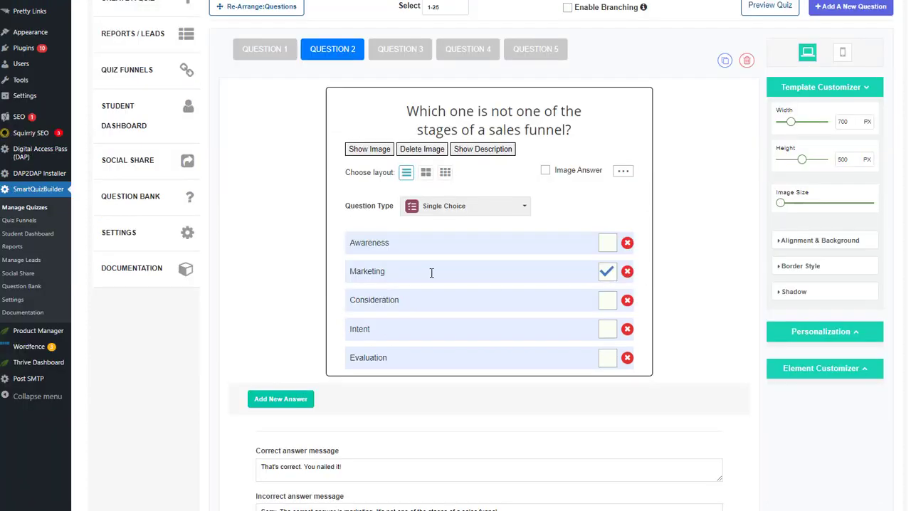
{"action": "scroll", "coordinate": [180, 324], "scroll_direction": "down", "scroll_amount": 3}
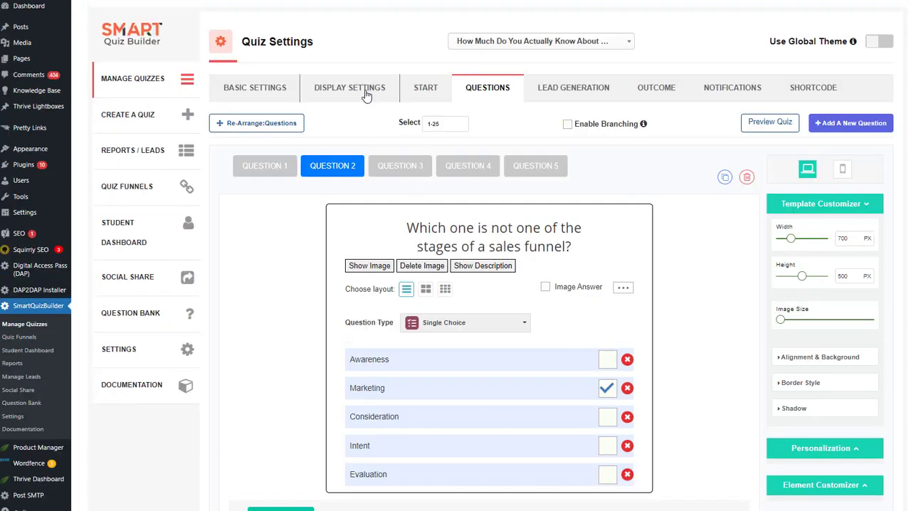
Examine the assessment's Outcome Display Rules and the options for where correct answers are displayed
{"action": "left_click", "coordinate": [346, 92]}
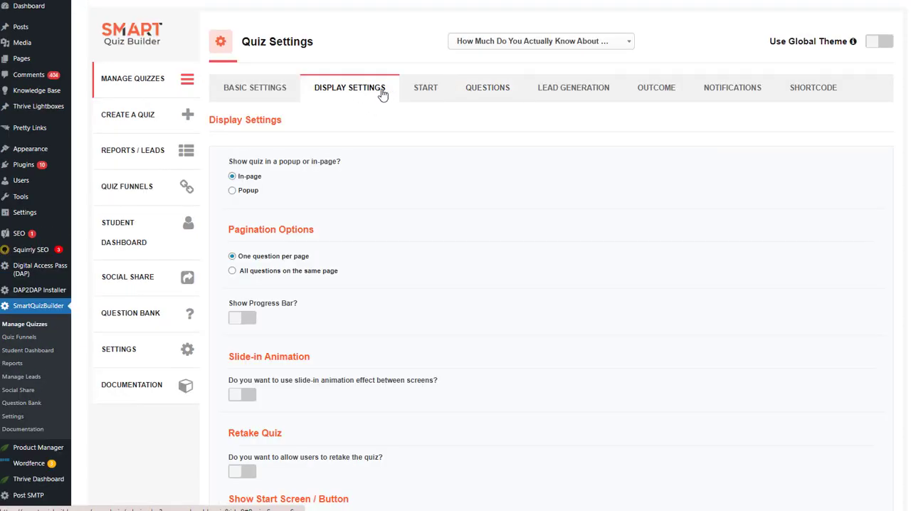
{"action": "scroll", "coordinate": [310, 254], "scroll_direction": "down", "scroll_amount": 5}
{"action": "scroll", "coordinate": [310, 254], "scroll_direction": "down", "scroll_amount": 8}
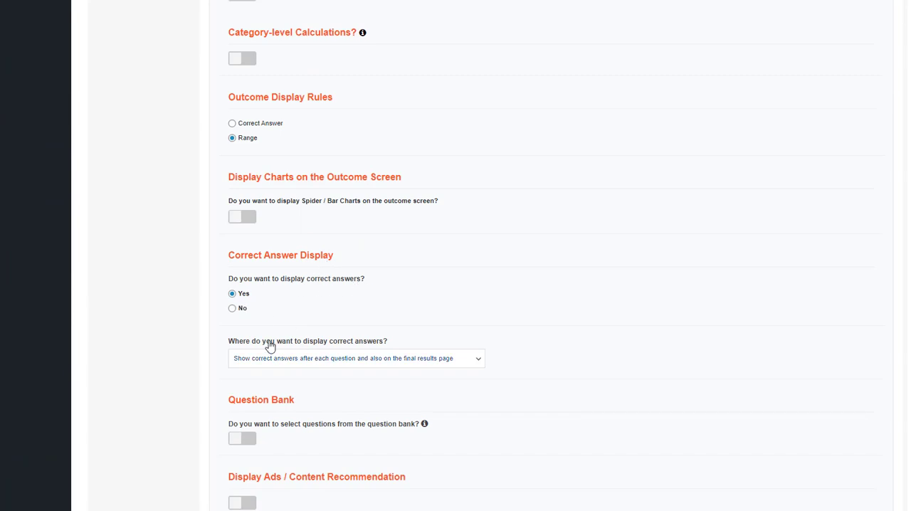
{"action": "left_click", "coordinate": [336, 359]}
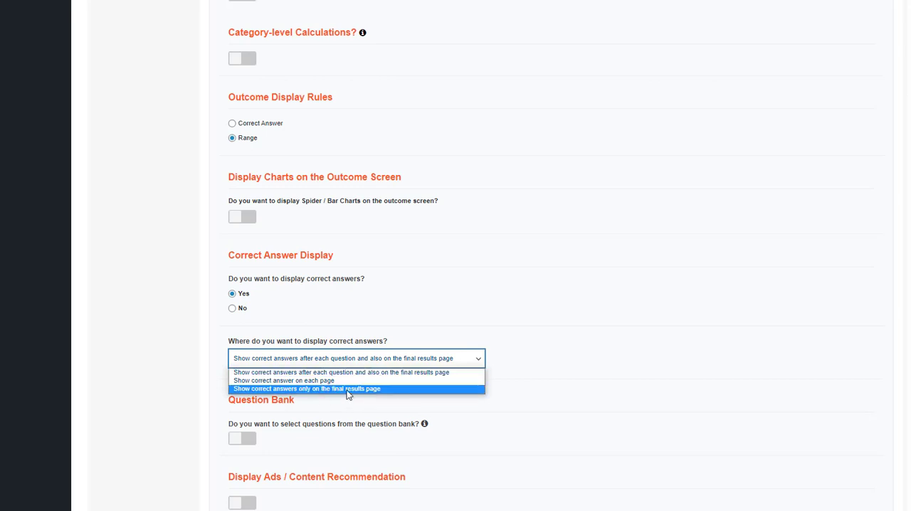
{"action": "left_click", "coordinate": [219, 331]}
{"action": "scroll", "coordinate": [198, 205], "scroll_direction": "up", "scroll_amount": 1}
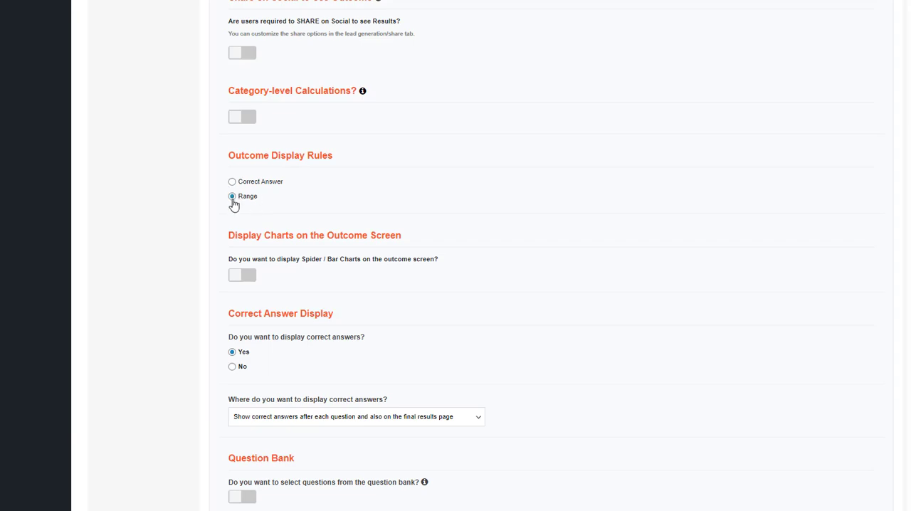
{"action": "scroll", "coordinate": [212, 183], "scroll_direction": "up", "scroll_amount": 15}
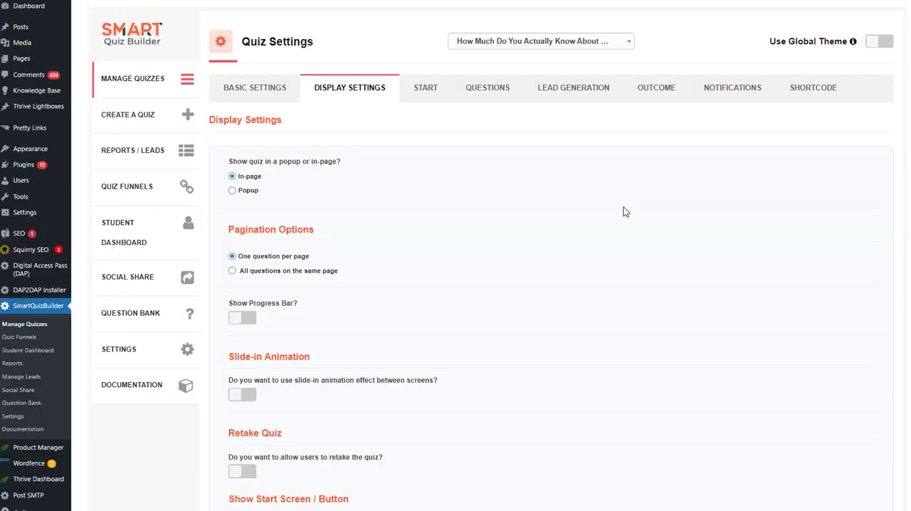
Examine the title, score range and message of each of the online marketing assessment's three outcomes
{"action": "left_click", "coordinate": [650, 93]}
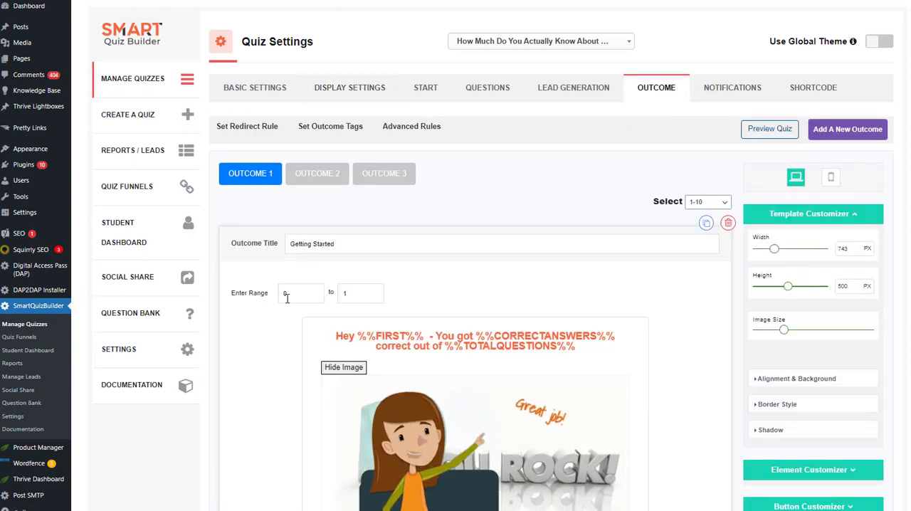
{"action": "scroll", "coordinate": [361, 271], "scroll_direction": "down", "scroll_amount": 2}
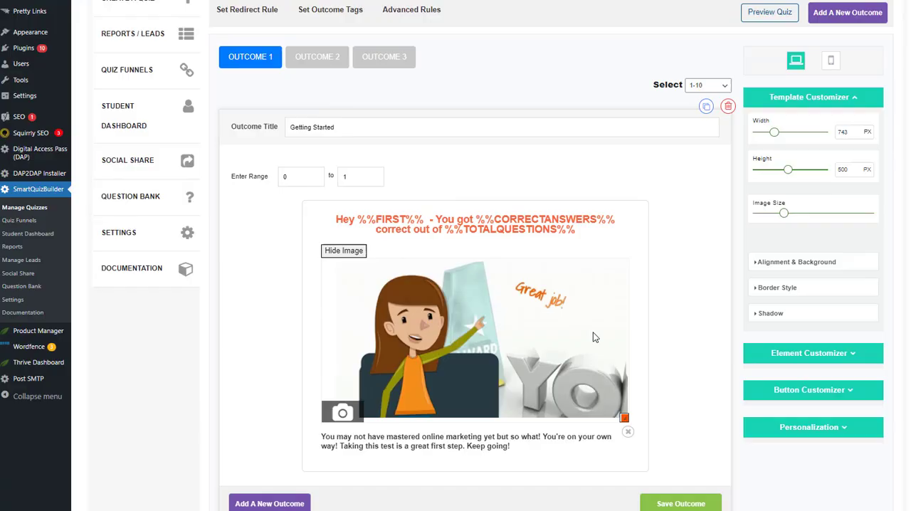
{"action": "scroll", "coordinate": [361, 271], "scroll_direction": "up", "scroll_amount": 2}
{"action": "left_click", "coordinate": [318, 173]}
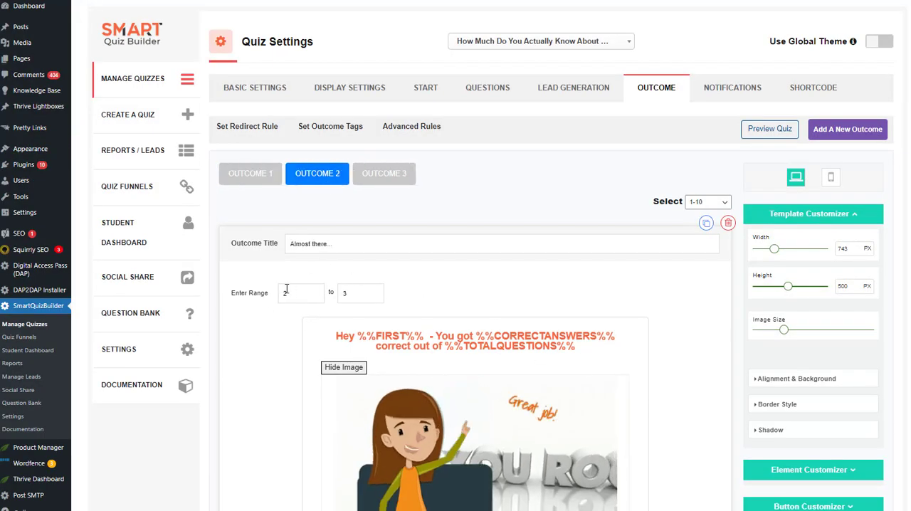
{"action": "scroll", "coordinate": [336, 282], "scroll_direction": "down", "scroll_amount": 2}
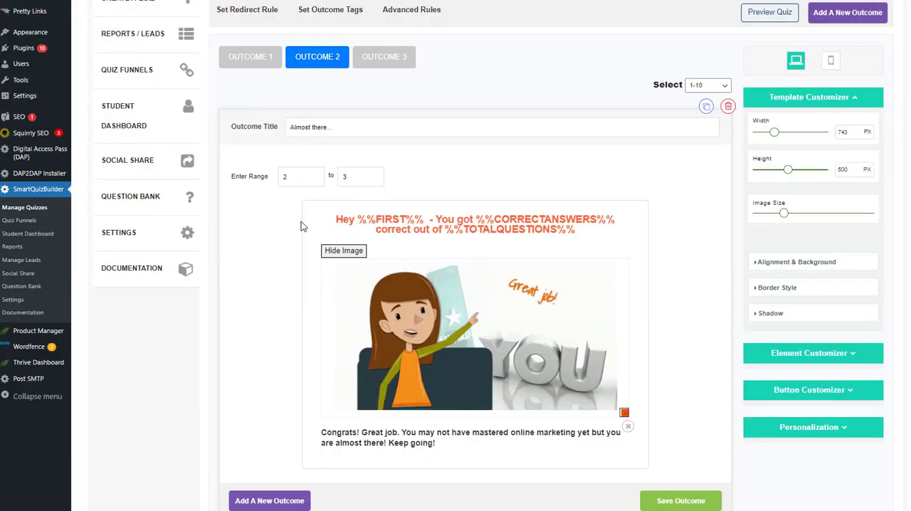
{"action": "scroll", "coordinate": [301, 221], "scroll_direction": "up", "scroll_amount": 2}
{"action": "left_click", "coordinate": [383, 173]}
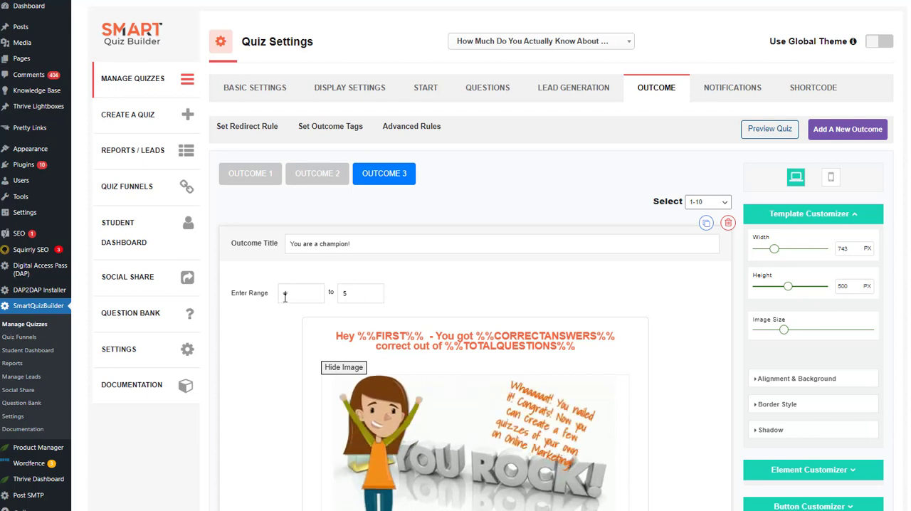
{"action": "left_click", "coordinate": [573, 91]}
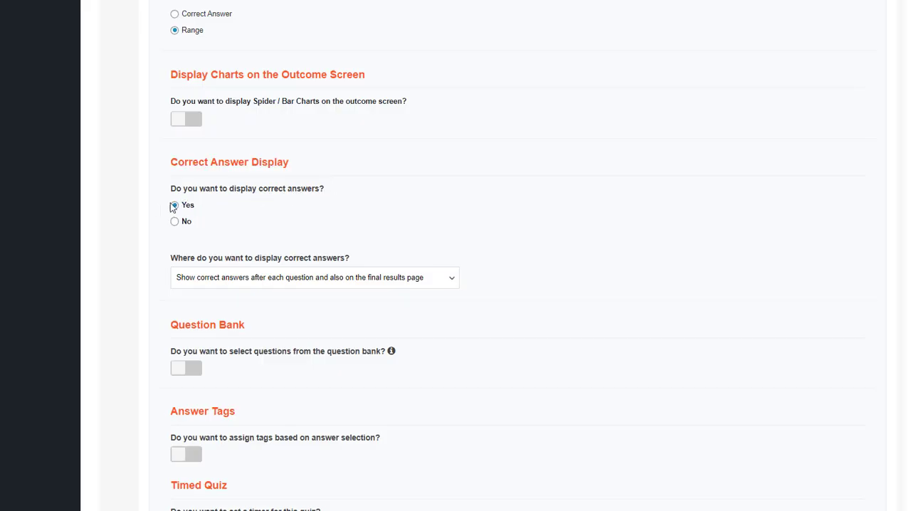
Switch the correct answer display off and back on, and check the setting for where correct answers are shown
{"action": "left_click", "coordinate": [178, 223]}
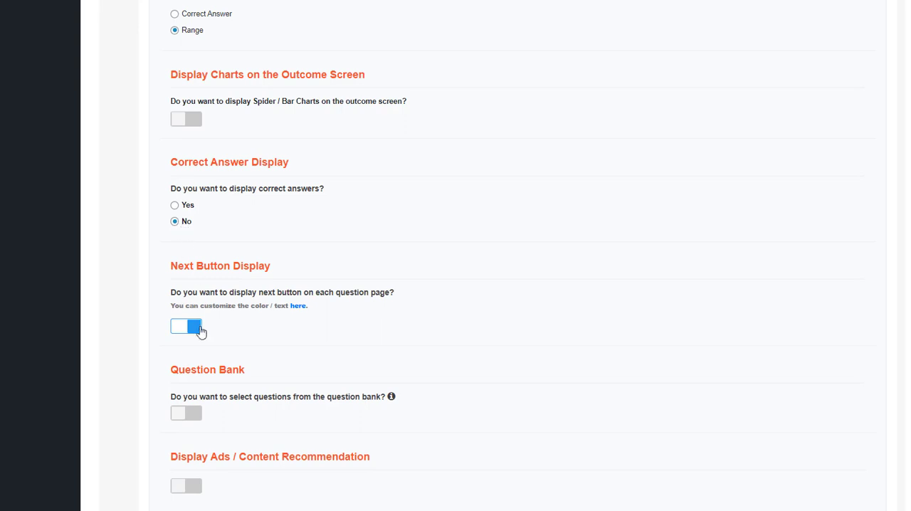
{"action": "left_click", "coordinate": [175, 206]}
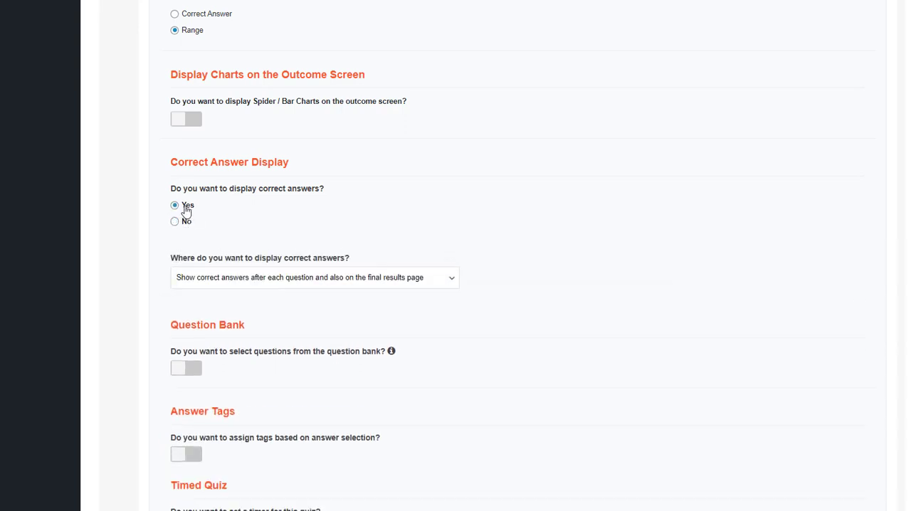
{"action": "left_click", "coordinate": [219, 279]}
{"action": "left_click", "coordinate": [219, 284]}
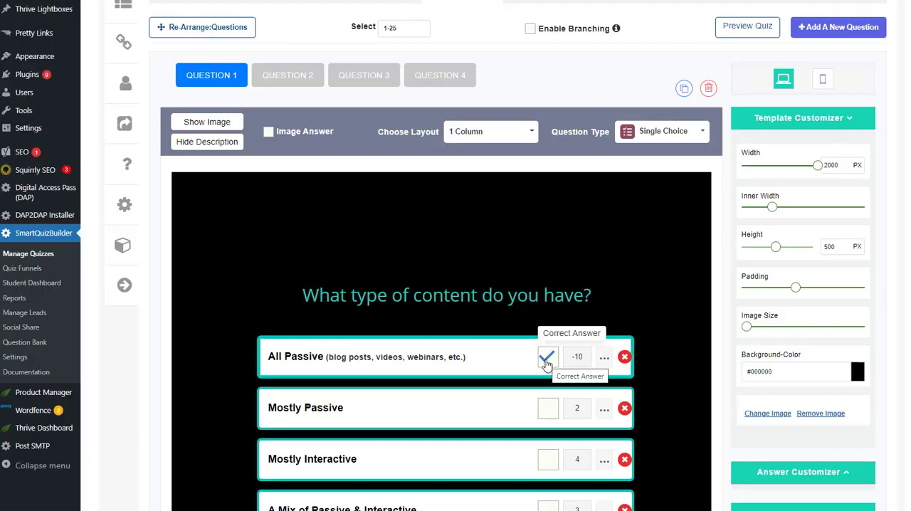
Unmark "All Passive" as the correct answer to the question "What type of content do you have?"
{"action": "left_click", "coordinate": [546, 362]}
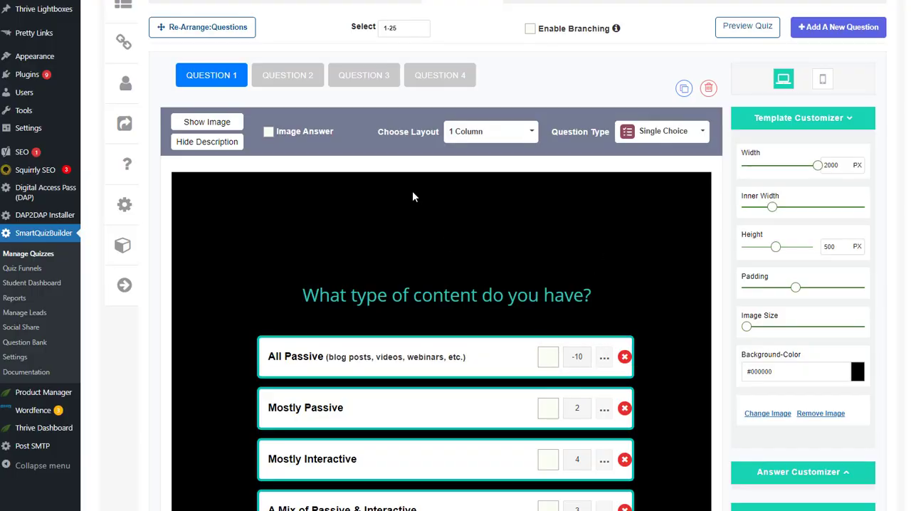
{"action": "scroll", "coordinate": [413, 191], "scroll_direction": "up", "scroll_amount": 2}
Examine the title and score range of the Content Marketing quiz's first outcome, Passive Content
{"action": "left_click", "coordinate": [639, 113]}
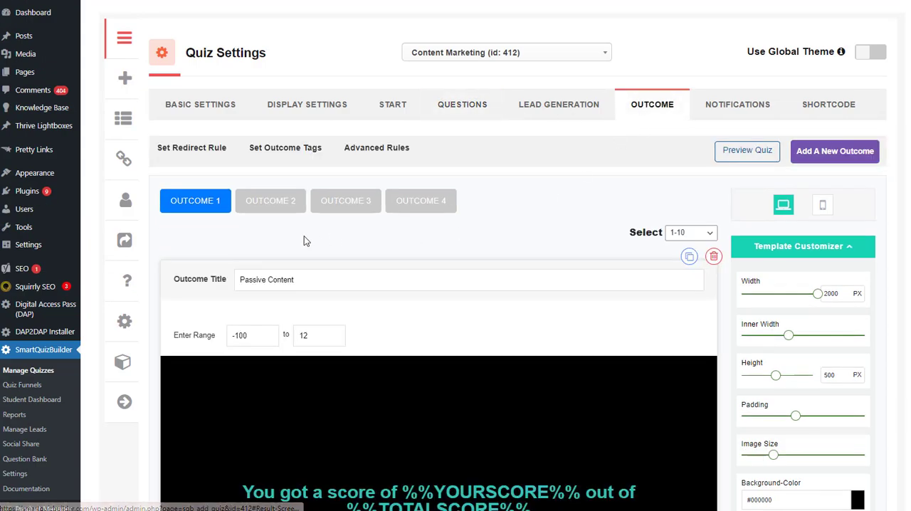
{"action": "scroll", "coordinate": [368, 281], "scroll_direction": "down", "scroll_amount": 2}
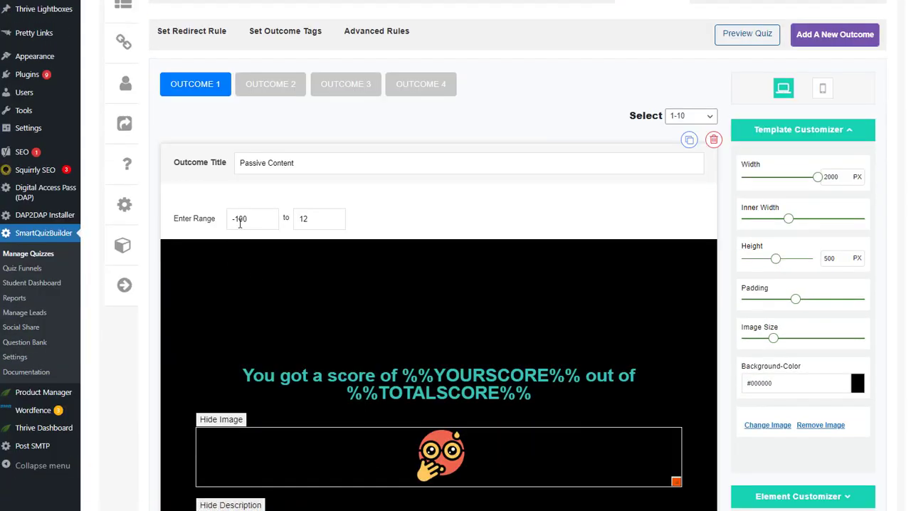
{"action": "left_click_drag", "start_coordinate": [172, 219], "coordinate": [381, 218]}
{"action": "left_click", "coordinate": [353, 260]}
{"action": "left_click_drag", "start_coordinate": [317, 159], "coordinate": [207, 175]}
{"action": "left_click", "coordinate": [232, 259]}
{"action": "left_click", "coordinate": [338, 222]}
{"action": "left_click_drag", "start_coordinate": [259, 222], "coordinate": [163, 227]}
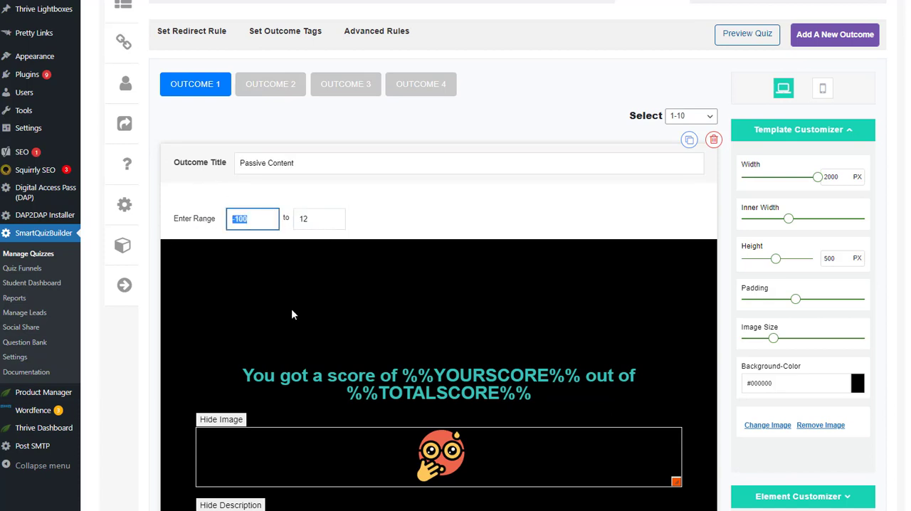
{"action": "left_click", "coordinate": [293, 311]}
Examine the score ranges of the Interactive, Mostly Passive and Somewhat Interactive outcomes
{"action": "left_click", "coordinate": [271, 84]}
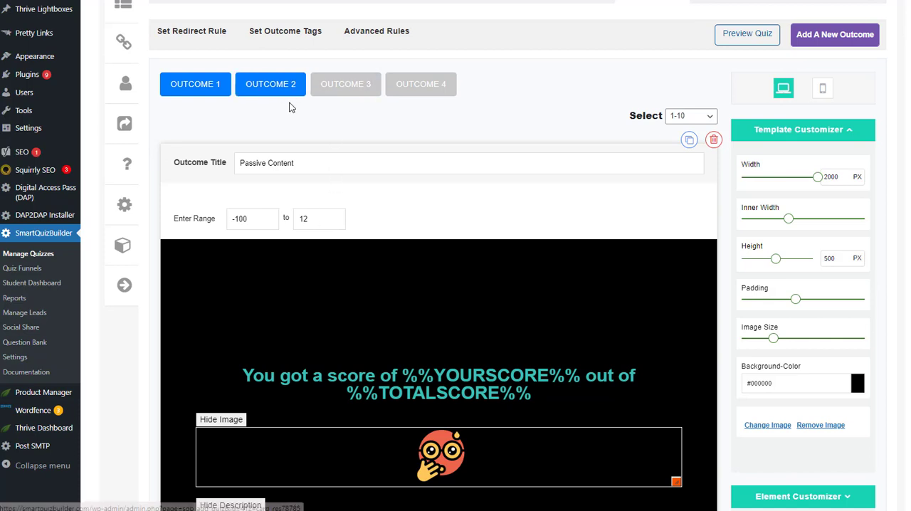
{"action": "left_click", "coordinate": [254, 218]}
{"action": "key", "text": "Tab"}
{"action": "left_click", "coordinate": [343, 105]}
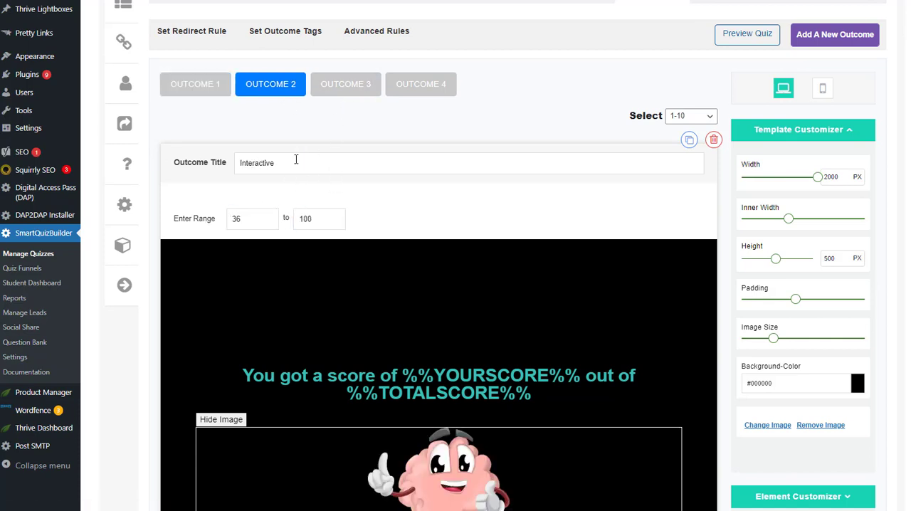
{"action": "left_click", "coordinate": [346, 84]}
{"action": "left_click", "coordinate": [235, 219]}
{"action": "key", "text": "Tab"}
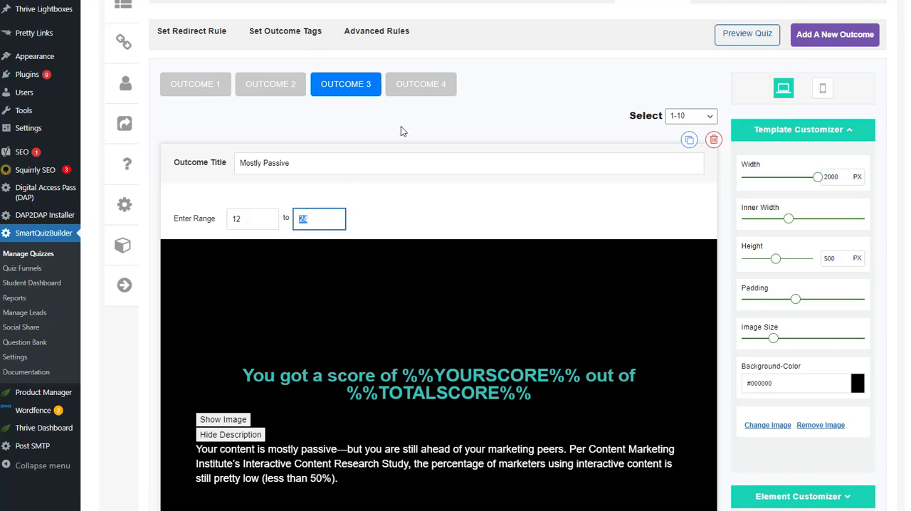
{"action": "left_click", "coordinate": [421, 84]}
{"action": "left_click", "coordinate": [257, 220]}
{"action": "key", "text": "Tab"}
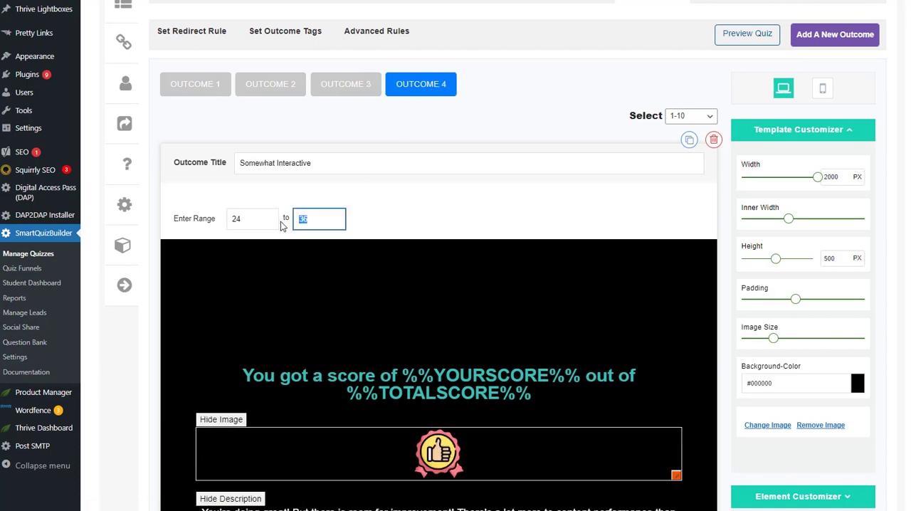
Go through the Content Marketing outcomes again to compare their score ranges, ending on Somewhat Interactive
{"action": "left_click", "coordinate": [293, 206]}
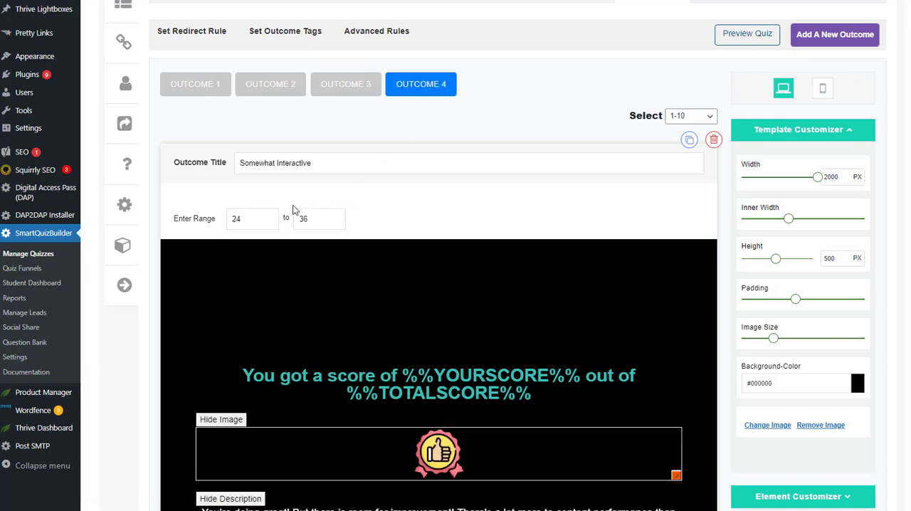
{"action": "left_click", "coordinate": [226, 89]}
{"action": "left_click", "coordinate": [284, 92]}
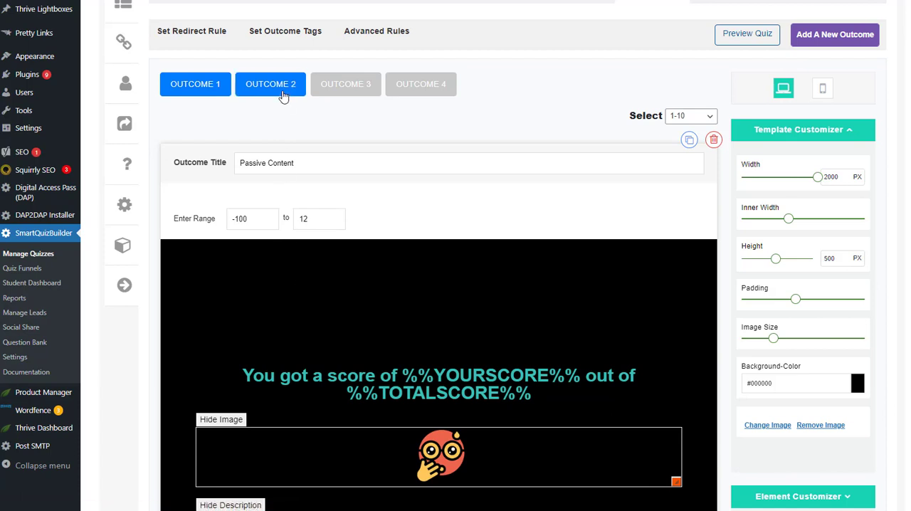
{"action": "left_click", "coordinate": [346, 87]}
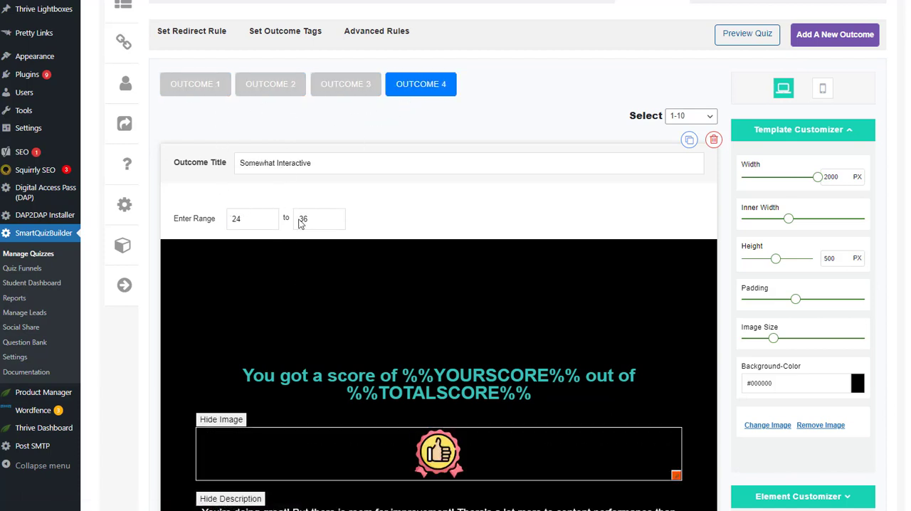
{"action": "triple_click", "coordinate": [224, 223]}
{"action": "left_click", "coordinate": [294, 306]}
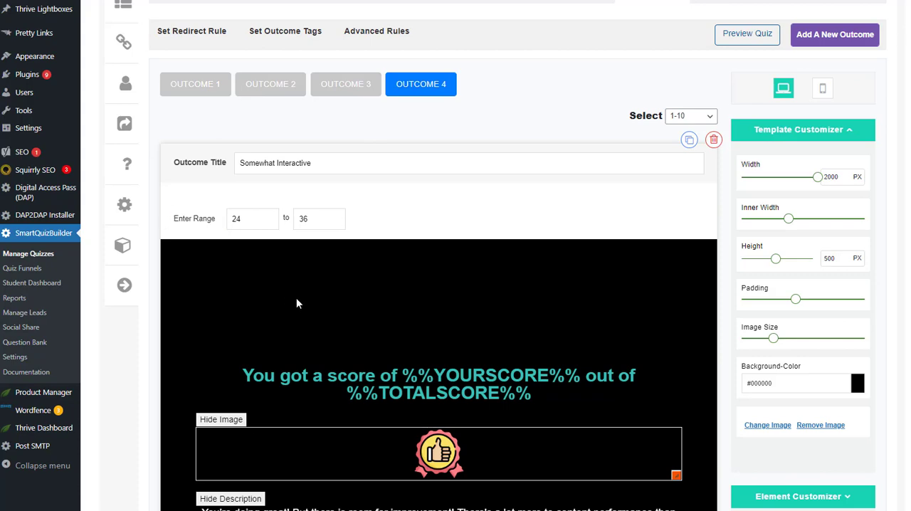
Read the Scoring Quiz notes and examine the categories assigned to the questions of the category-based scoring demo
{"action": "scroll", "coordinate": [463, 260], "scroll_direction": "down", "scroll_amount": 2}
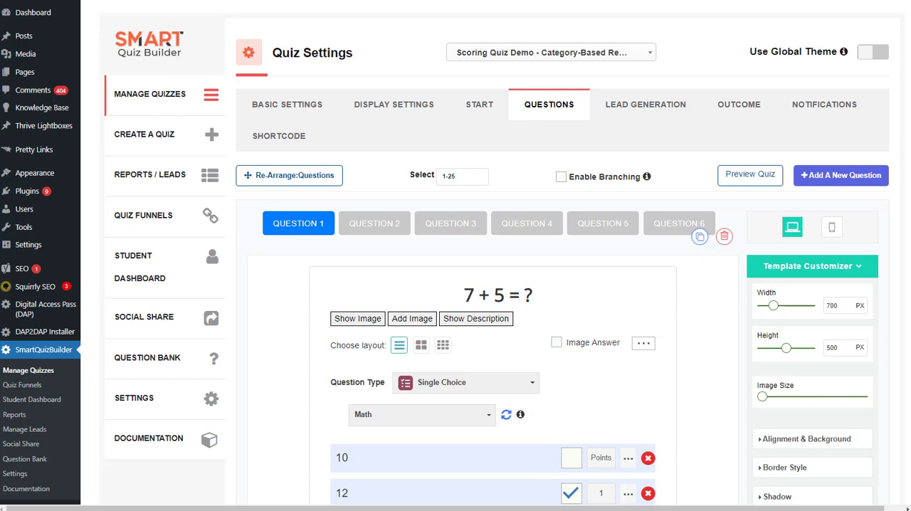
{"action": "scroll", "coordinate": [488, 247], "scroll_direction": "down", "scroll_amount": 2}
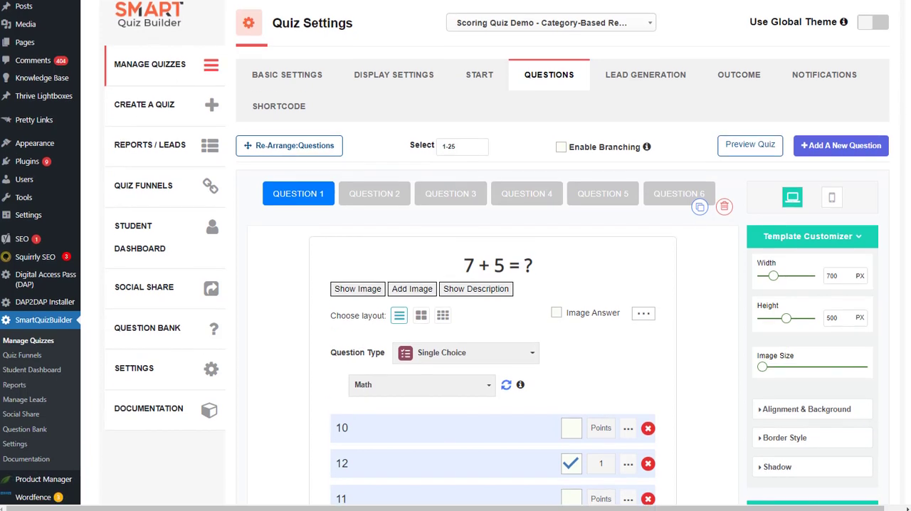
{"action": "left_click", "coordinate": [454, 272]}
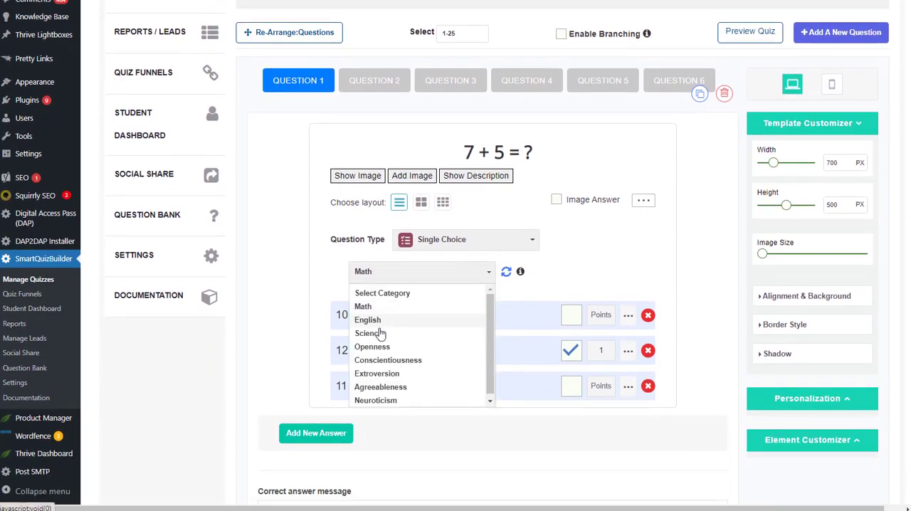
{"action": "left_click", "coordinate": [400, 85]}
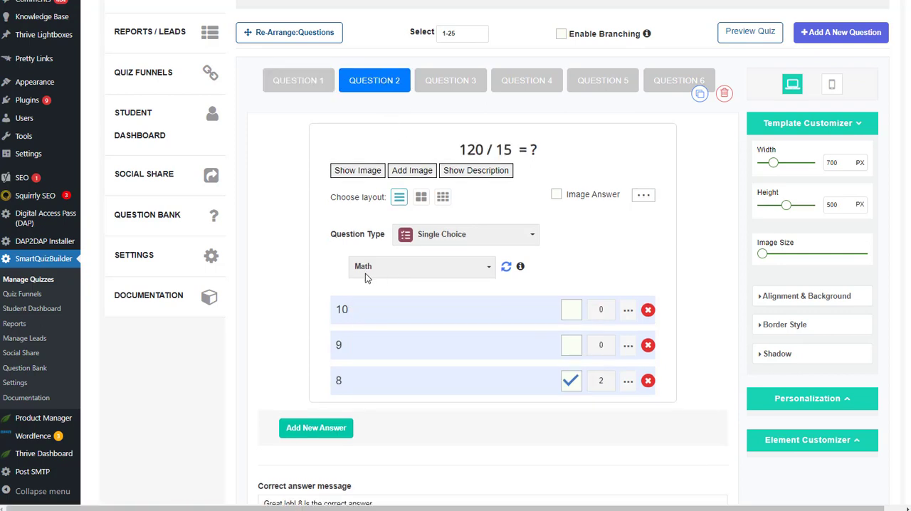
{"action": "left_click", "coordinate": [460, 89]}
{"action": "left_click", "coordinate": [372, 283]}
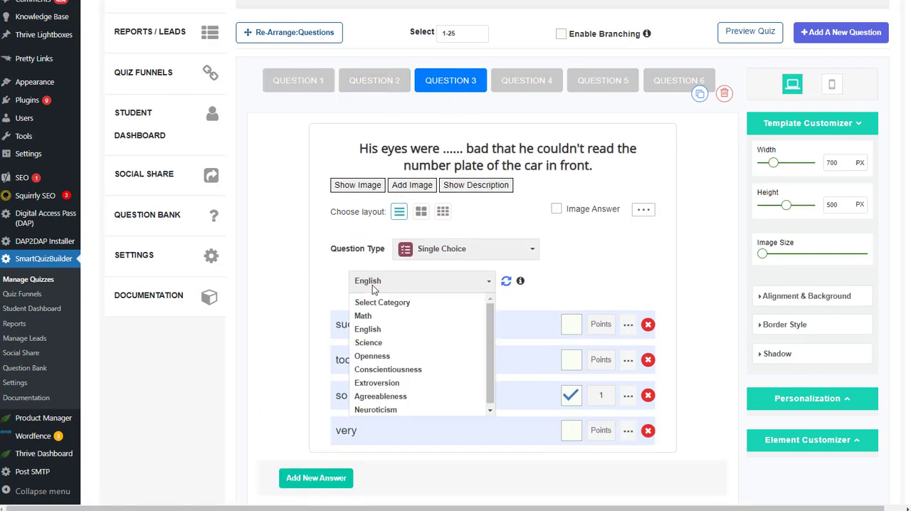
{"action": "left_click", "coordinate": [373, 283]}
{"action": "left_click", "coordinate": [535, 82]}
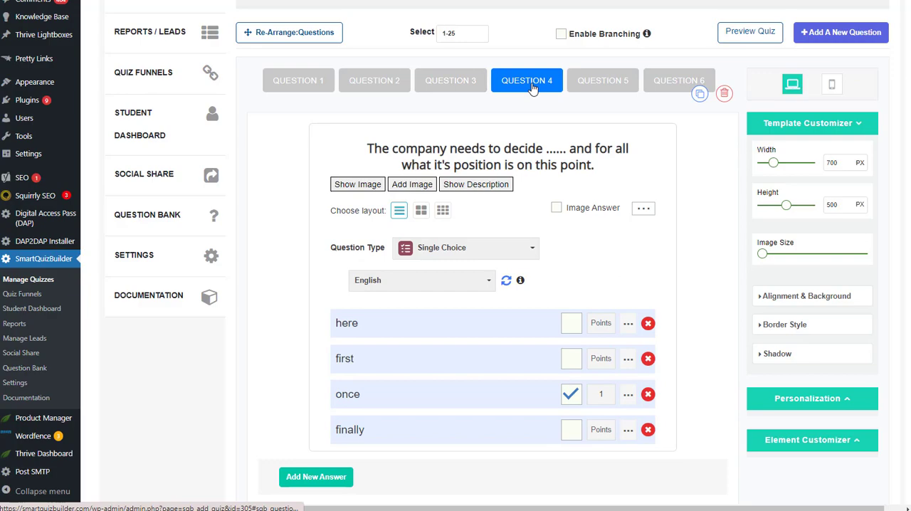
{"action": "left_click", "coordinate": [613, 83]}
{"action": "left_click", "coordinate": [685, 84]}
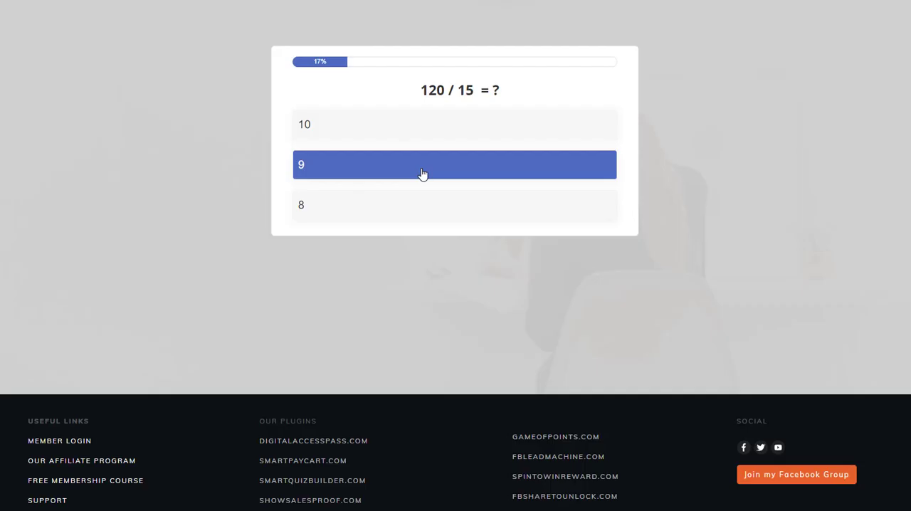
Complete the category-scored demo quiz, answering 8, too, once and 365 along the way, and submit the opt-in form to review the results
{"action": "left_click", "coordinate": [407, 204]}
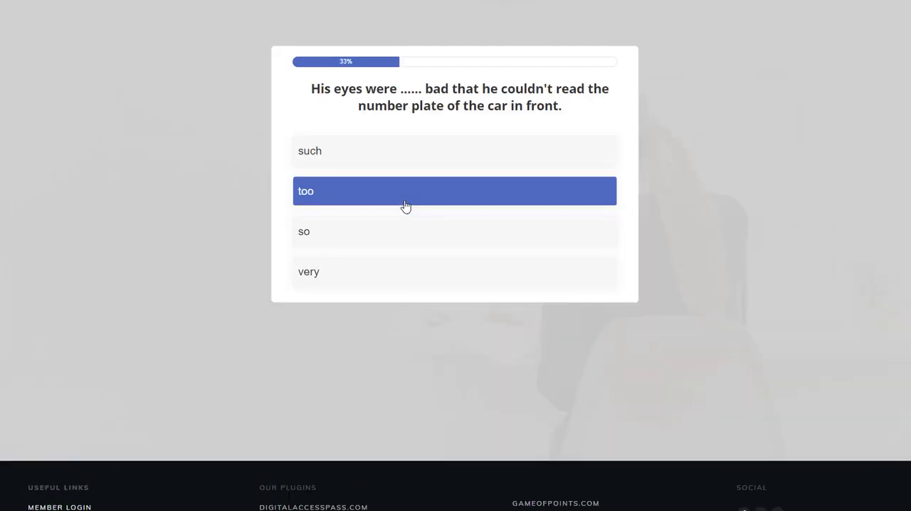
{"action": "left_click", "coordinate": [406, 206]}
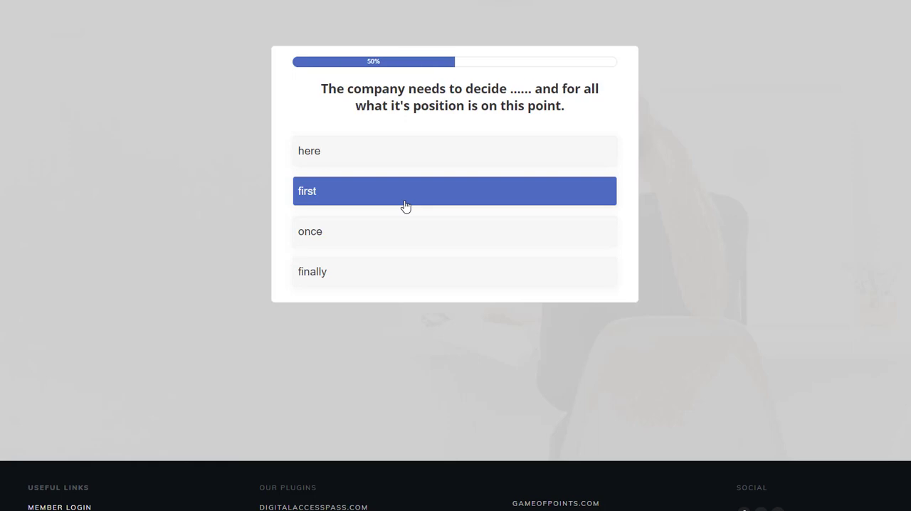
{"action": "left_click", "coordinate": [395, 231]}
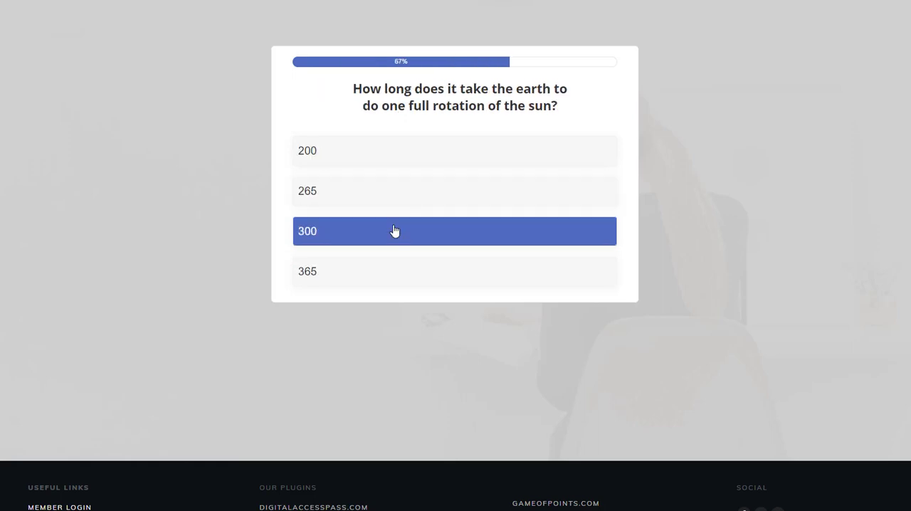
{"action": "left_click", "coordinate": [386, 274]}
{"action": "left_click", "coordinate": [383, 274]}
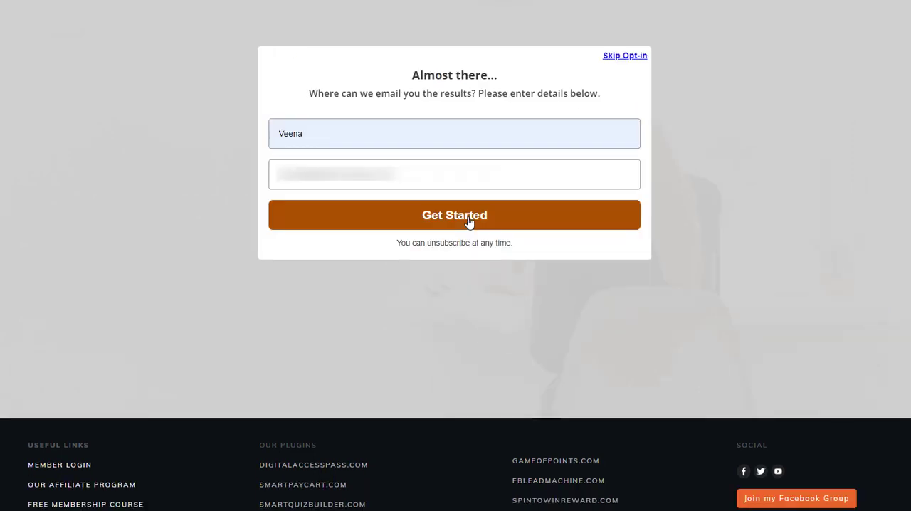
{"action": "left_click", "coordinate": [470, 217]}
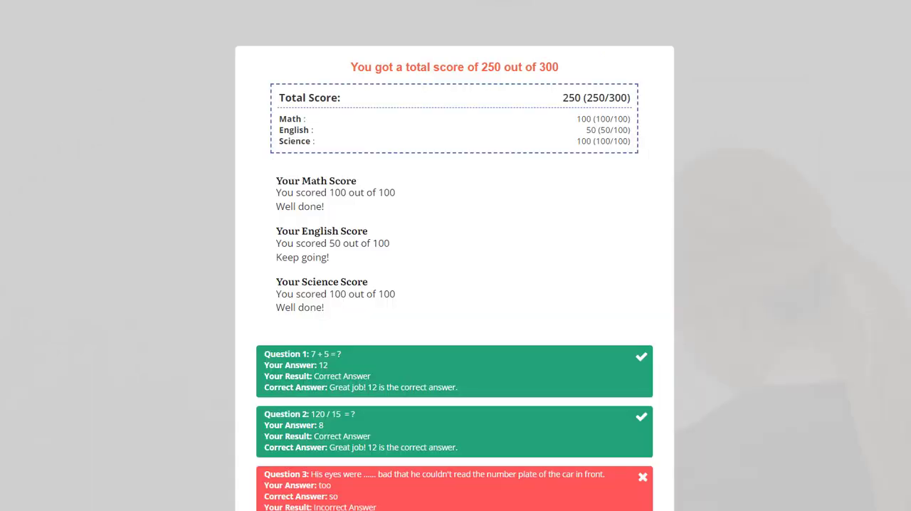
{"action": "scroll", "coordinate": [454, 285], "scroll_direction": "down", "scroll_amount": 3}
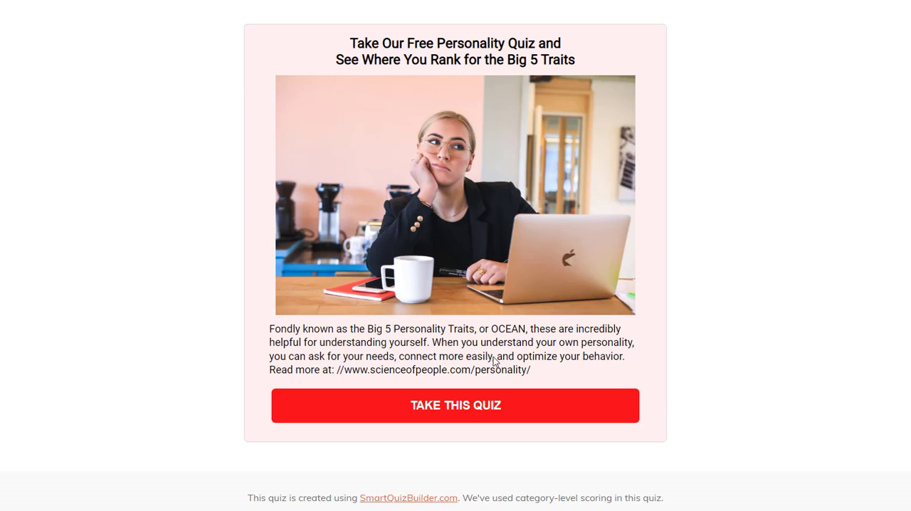
Start the Big 5 Traits quiz, answer Strongly Agree for "I love adventure" and "I am imaginative", and continue through the statements
{"action": "left_click", "coordinate": [449, 418]}
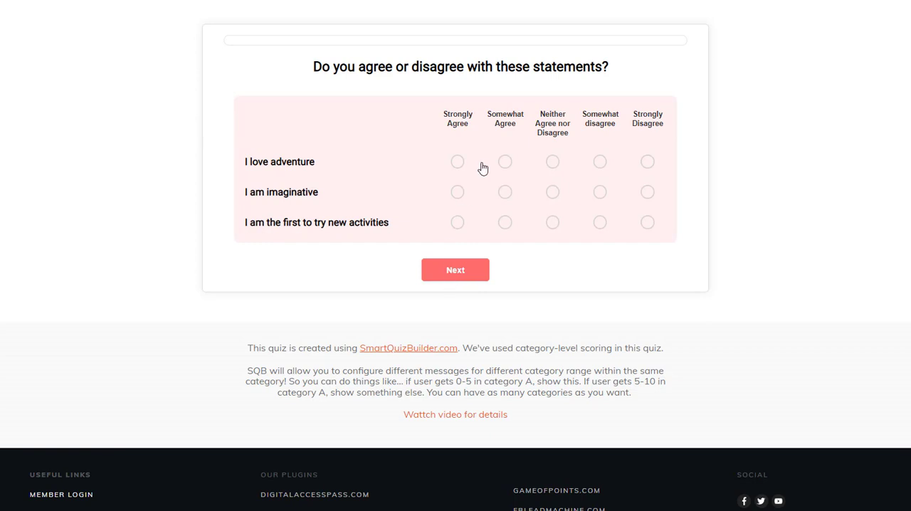
{"action": "left_click", "coordinate": [459, 162]}
{"action": "left_click", "coordinate": [457, 192]}
{"action": "left_click", "coordinate": [469, 277]}
{"action": "left_click", "coordinate": [505, 162]}
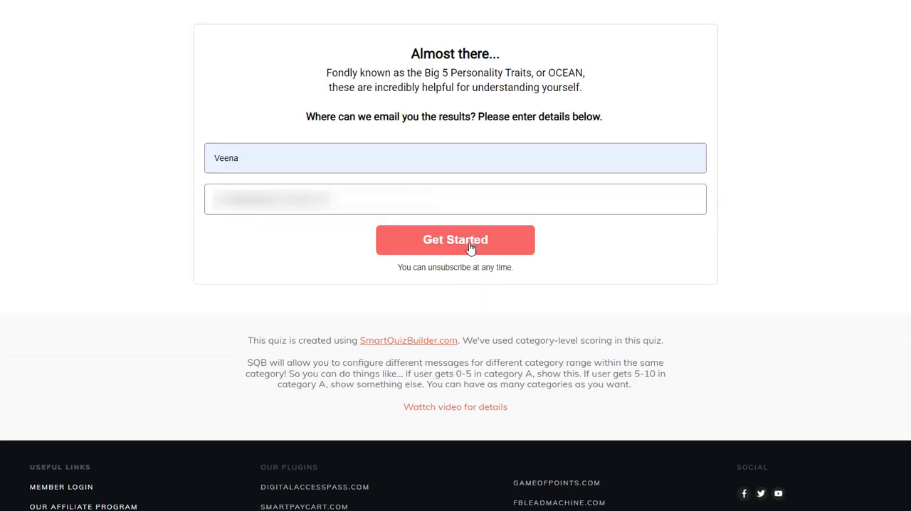
{"action": "left_click", "coordinate": [487, 242]}
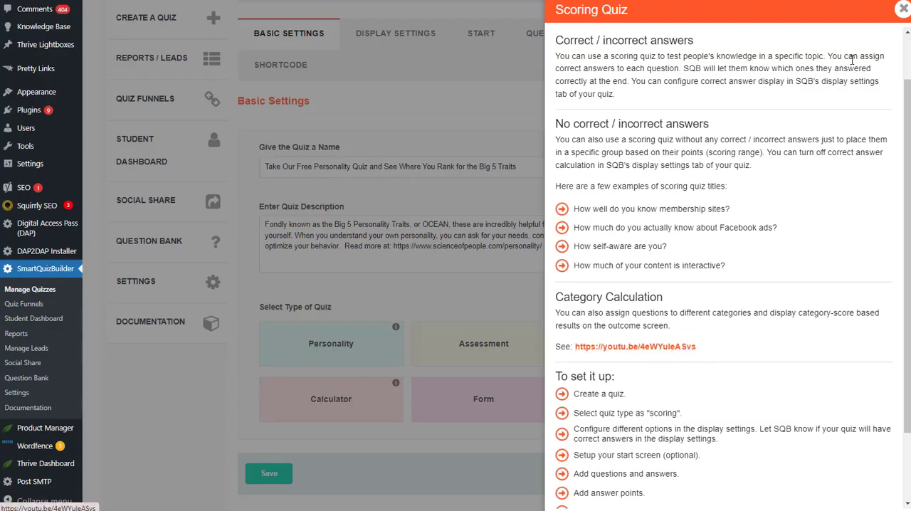
Reopen the Scoring Quiz notes and read the category calculation and setup sections
{"action": "left_click", "coordinate": [902, 10]}
{"action": "scroll", "coordinate": [726, 234], "scroll_direction": "down", "scroll_amount": 2}
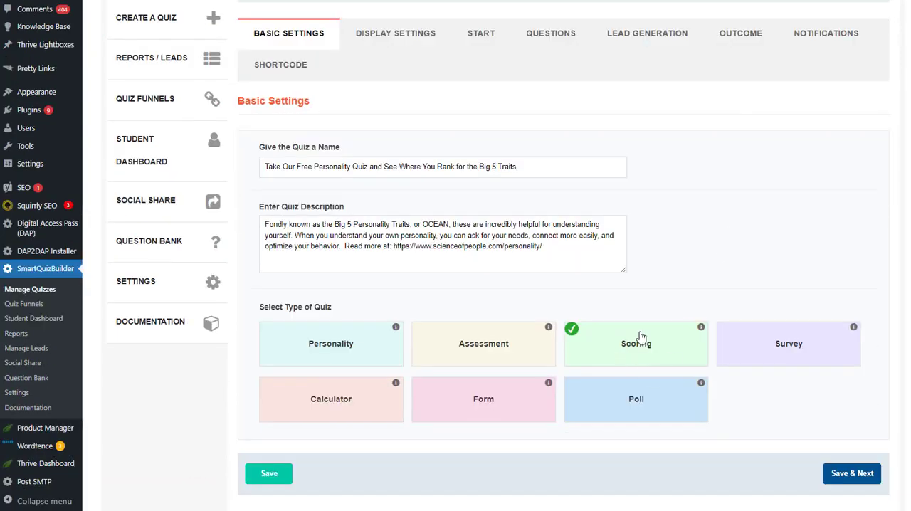
{"action": "left_click", "coordinate": [702, 328]}
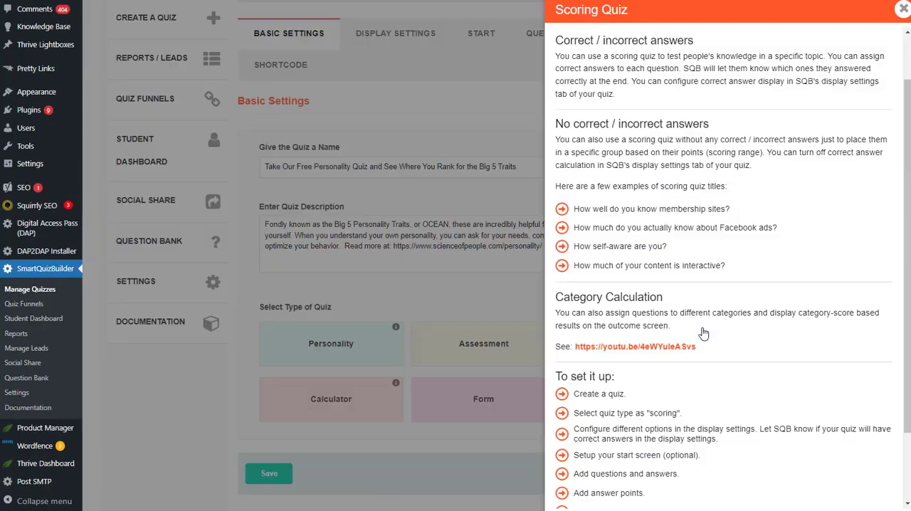
{"action": "scroll", "coordinate": [703, 334], "scroll_direction": "down", "scroll_amount": 3}
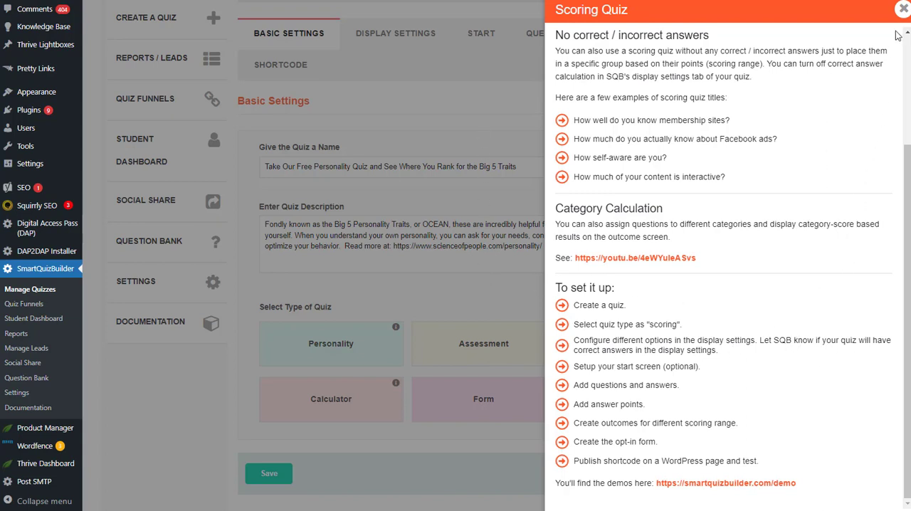
{"action": "left_click", "coordinate": [902, 10]}
Set Correct Answer Display to Yes in the Big 5 quiz's display settings
{"action": "left_click", "coordinate": [403, 155]}
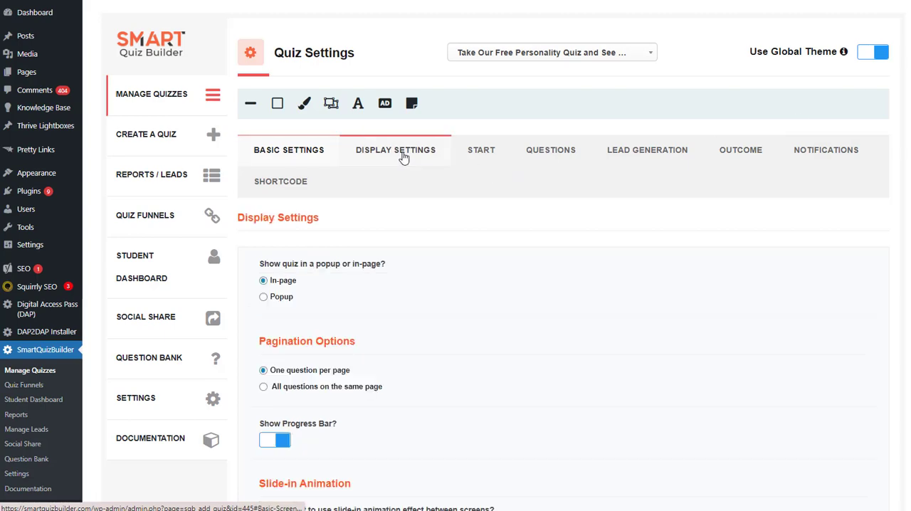
{"action": "scroll", "coordinate": [300, 285], "scroll_direction": "down", "scroll_amount": 5}
{"action": "scroll", "coordinate": [300, 286], "scroll_direction": "down", "scroll_amount": 7}
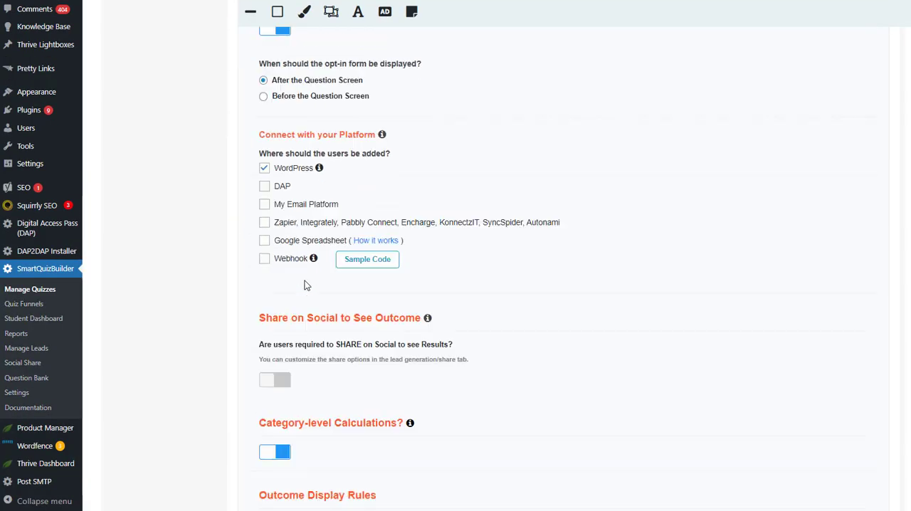
{"action": "scroll", "coordinate": [304, 279], "scroll_direction": "down", "scroll_amount": 2}
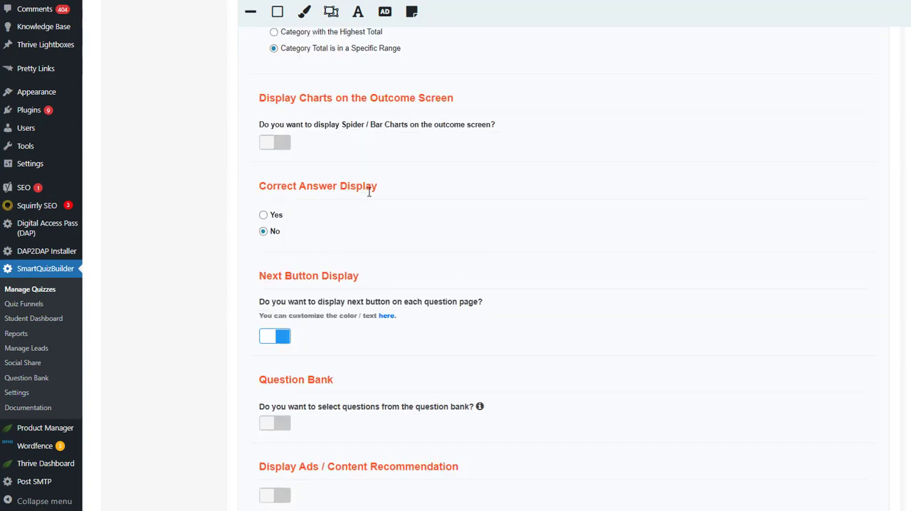
{"action": "left_click", "coordinate": [263, 215]}
{"action": "scroll", "coordinate": [496, 198], "scroll_direction": "up", "scroll_amount": 20}
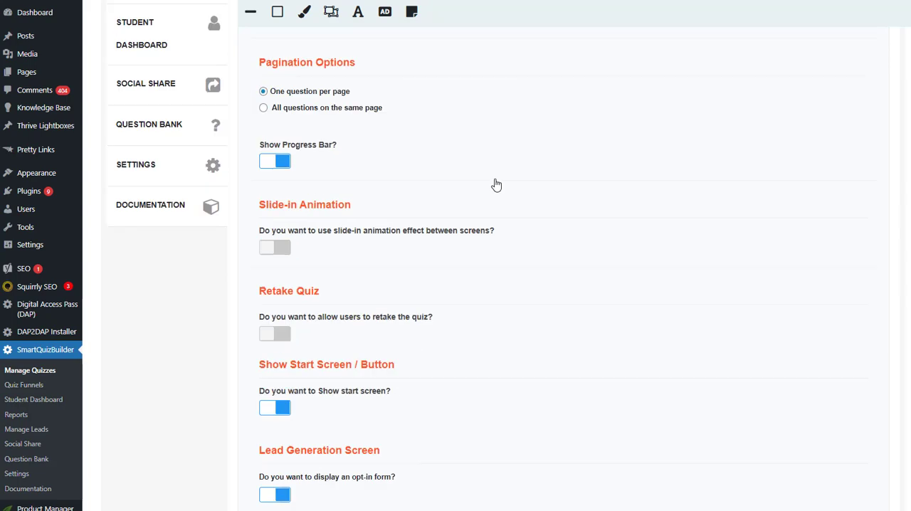
Add a new question to the Big 5 quiz and examine its correct and incorrect answer message fields
{"action": "left_click", "coordinate": [573, 151]}
{"action": "scroll", "coordinate": [646, 262], "scroll_direction": "down", "scroll_amount": 3}
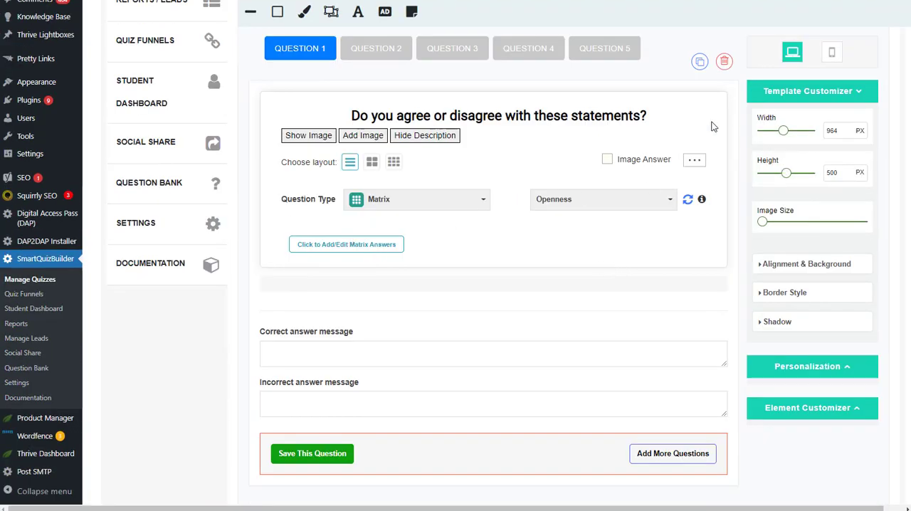
{"action": "scroll", "coordinate": [817, 105], "scroll_direction": "up", "scroll_amount": 1}
{"action": "left_click", "coordinate": [828, 61]}
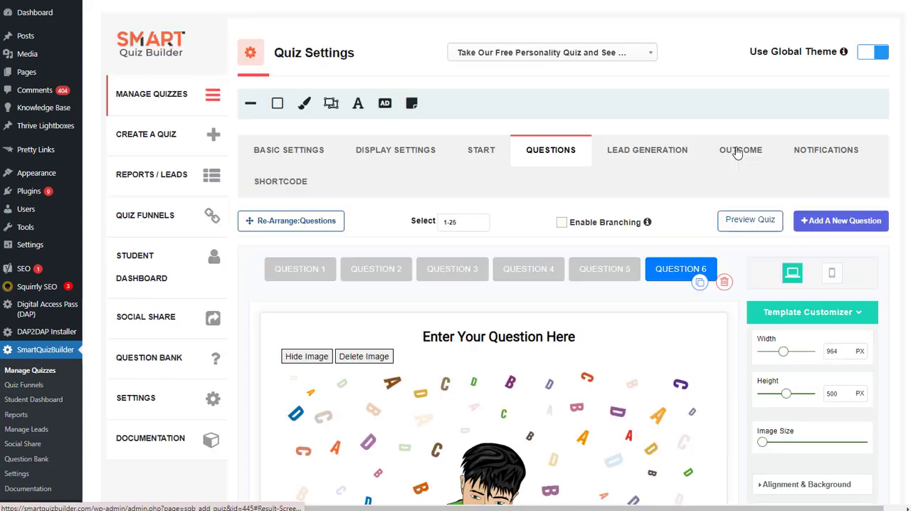
{"action": "scroll", "coordinate": [456, 299], "scroll_direction": "down", "scroll_amount": 3}
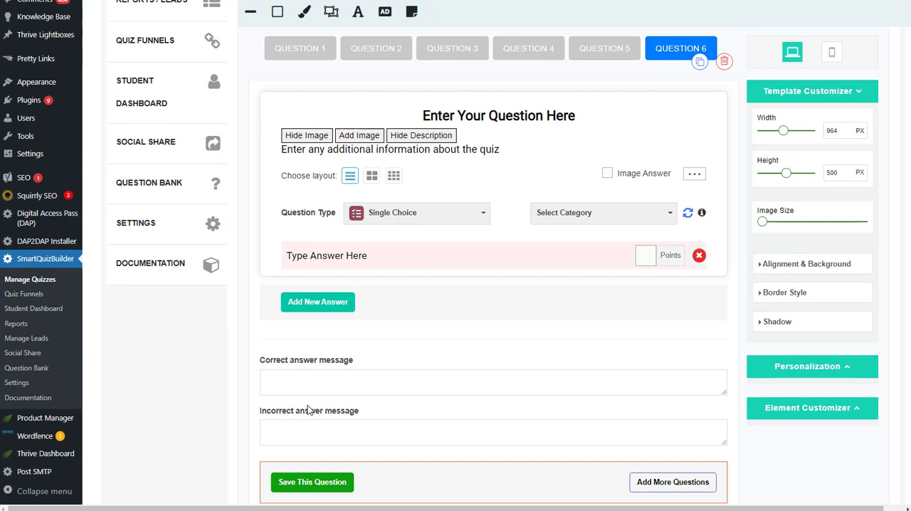
{"action": "scroll", "coordinate": [576, 266], "scroll_direction": "up", "scroll_amount": 2}
Open the Big 5 Personality Traits Score outcome and review the category score shortcodes in its description
{"action": "left_click", "coordinate": [577, 270]}
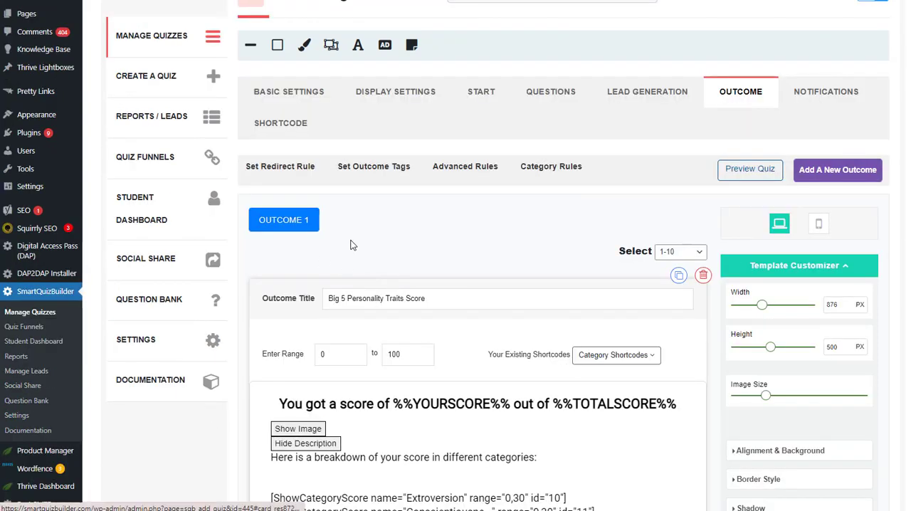
{"action": "scroll", "coordinate": [347, 320], "scroll_direction": "down", "scroll_amount": 4}
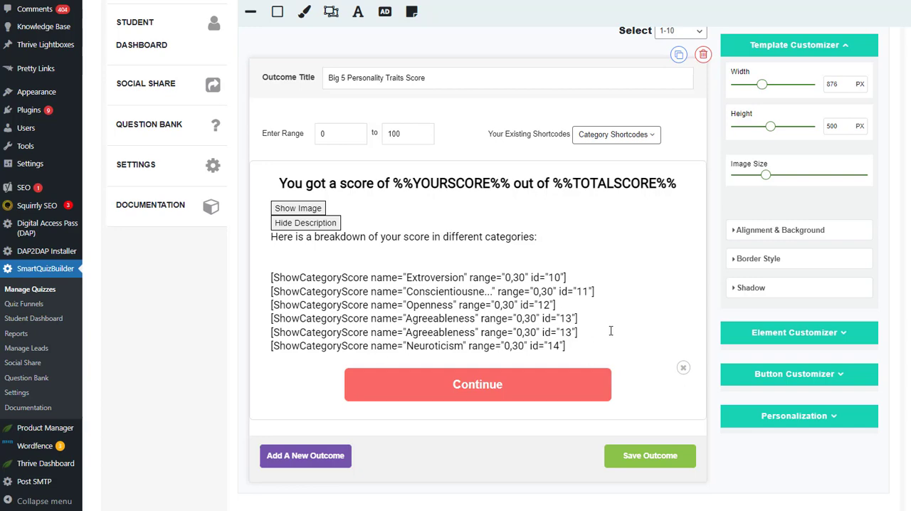
{"action": "scroll", "coordinate": [610, 330], "scroll_direction": "up", "scroll_amount": 3}
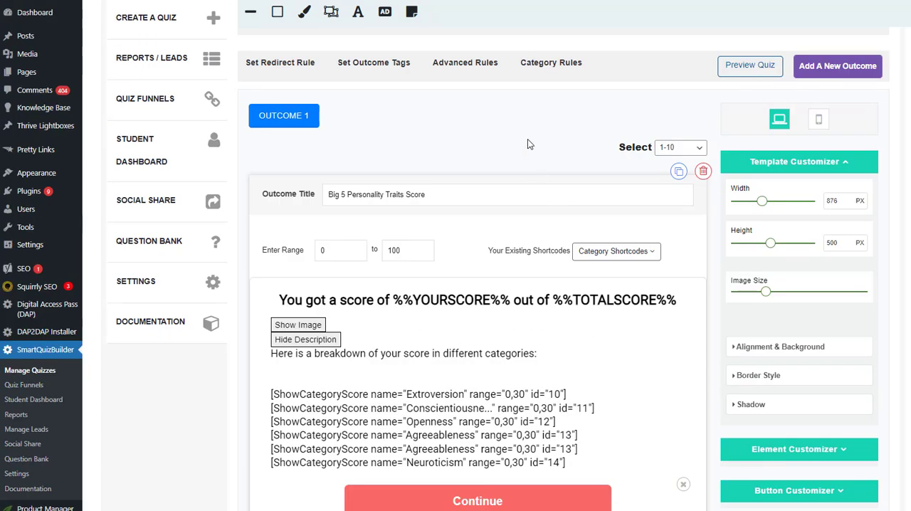
Open the category rules and examine the Extroversion rule's score range and description in an enlarged editor, along with the other current rules
{"action": "left_click", "coordinate": [546, 76]}
{"action": "scroll", "coordinate": [370, 249], "scroll_direction": "down", "scroll_amount": 3}
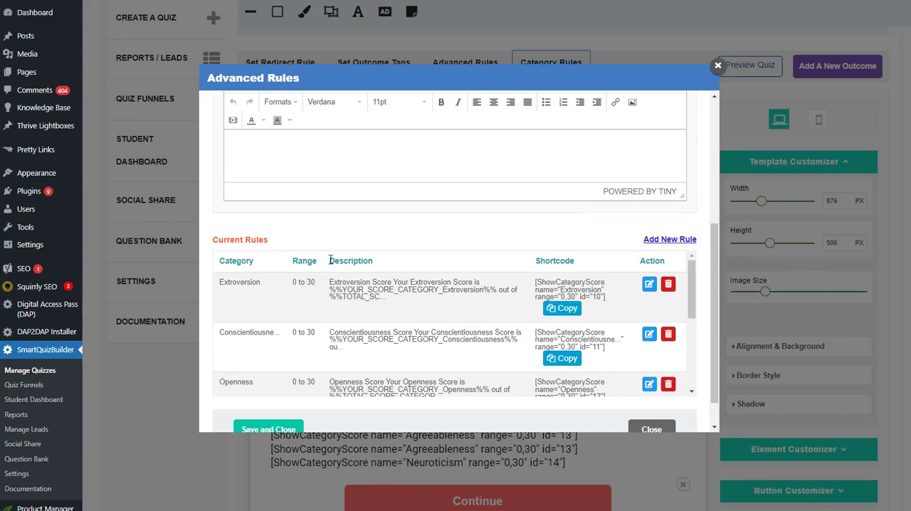
{"action": "left_click", "coordinate": [648, 284]}
{"action": "scroll", "coordinate": [297, 284], "scroll_direction": "down", "scroll_amount": 2}
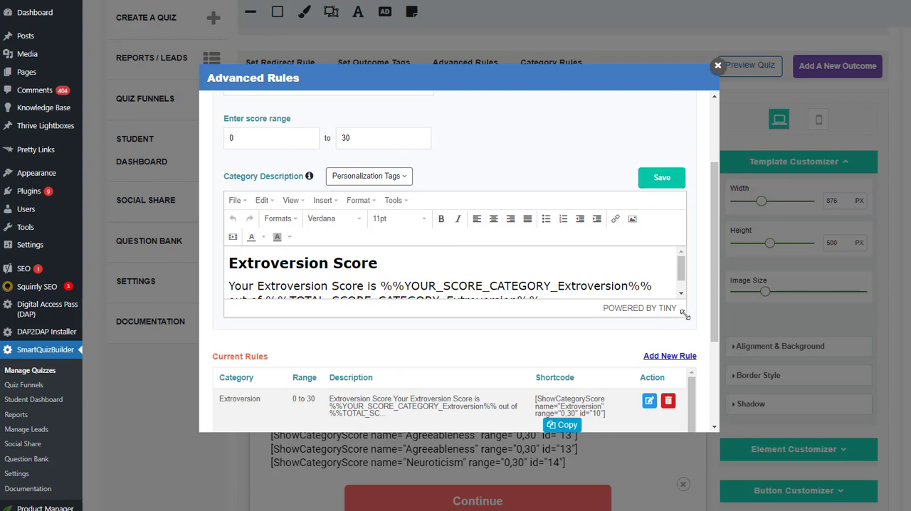
{"action": "left_click_drag", "start_coordinate": [683, 313], "coordinate": [675, 388]}
{"action": "scroll", "coordinate": [347, 283], "scroll_direction": "up", "scroll_amount": 1}
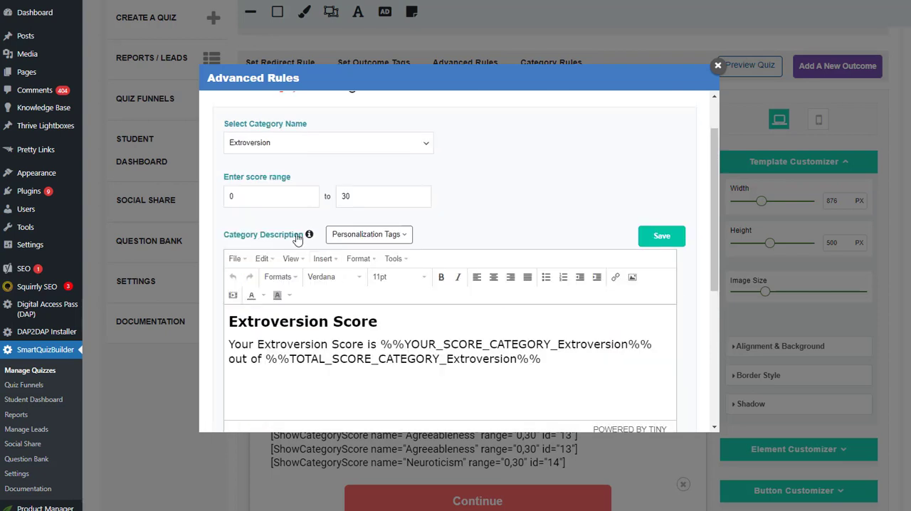
{"action": "left_click_drag", "start_coordinate": [291, 178], "coordinate": [232, 182]}
{"action": "left_click", "coordinate": [503, 200]}
{"action": "scroll", "coordinate": [507, 295], "scroll_direction": "down", "scroll_amount": 4}
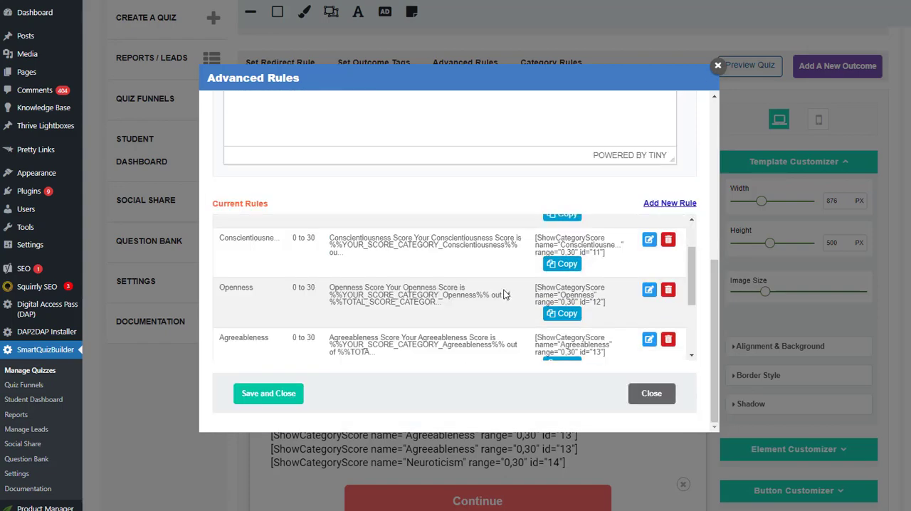
{"action": "left_click", "coordinate": [718, 66]}
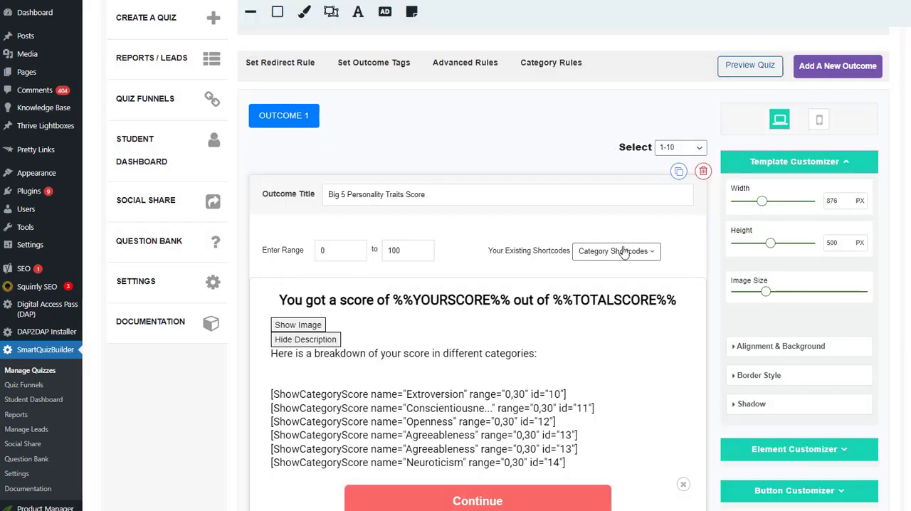
View the available category shortcodes and inspect the ones in the outcome text, highlighting the Extroversion shortcode's range
{"action": "left_click", "coordinate": [623, 249]}
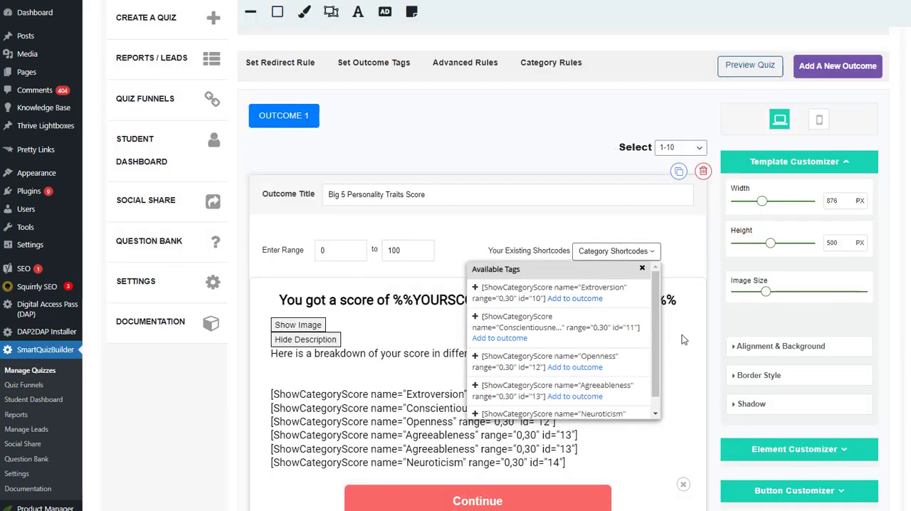
{"action": "left_click", "coordinate": [642, 268]}
{"action": "scroll", "coordinate": [608, 440], "scroll_direction": "down", "scroll_amount": 1}
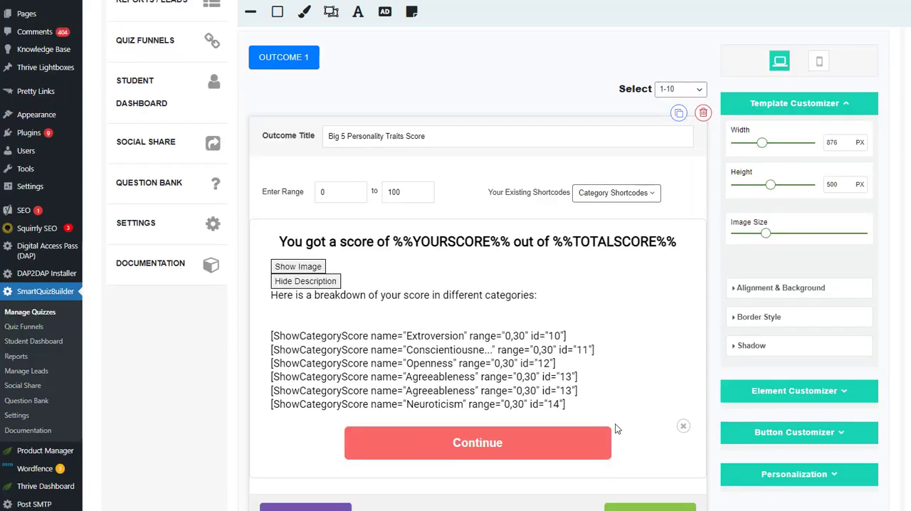
{"action": "left_click_drag", "start_coordinate": [575, 404], "coordinate": [248, 340]}
{"action": "left_click", "coordinate": [238, 345]}
{"action": "left_click_drag", "start_coordinate": [506, 335], "coordinate": [522, 336]}
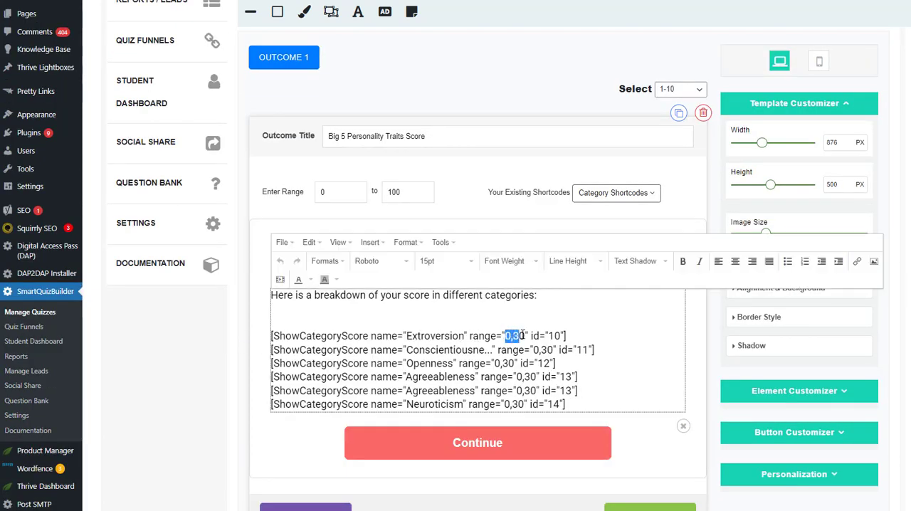
{"action": "scroll", "coordinate": [293, 392], "scroll_direction": "up", "scroll_amount": 3}
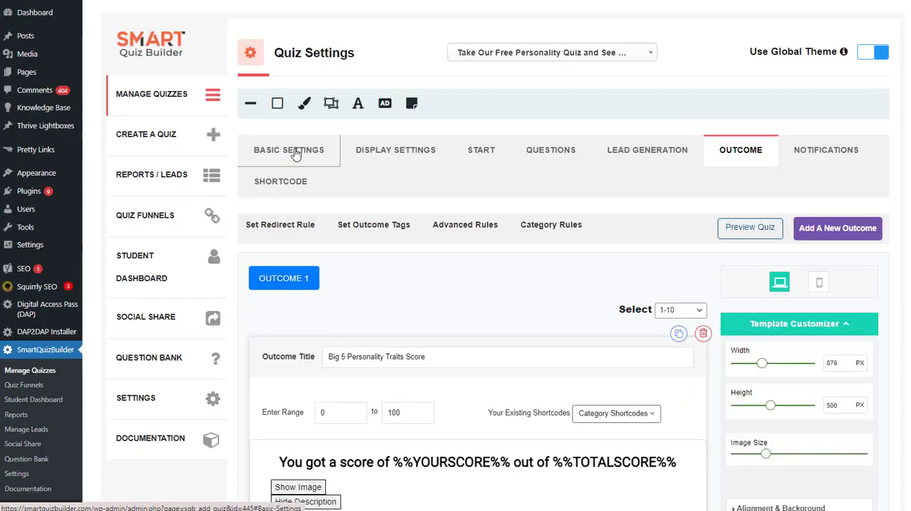
Return to the quiz's basic settings and reread the Scoring Quiz notes
{"action": "left_click", "coordinate": [295, 155]}
{"action": "scroll", "coordinate": [692, 331], "scroll_direction": "down", "scroll_amount": 2}
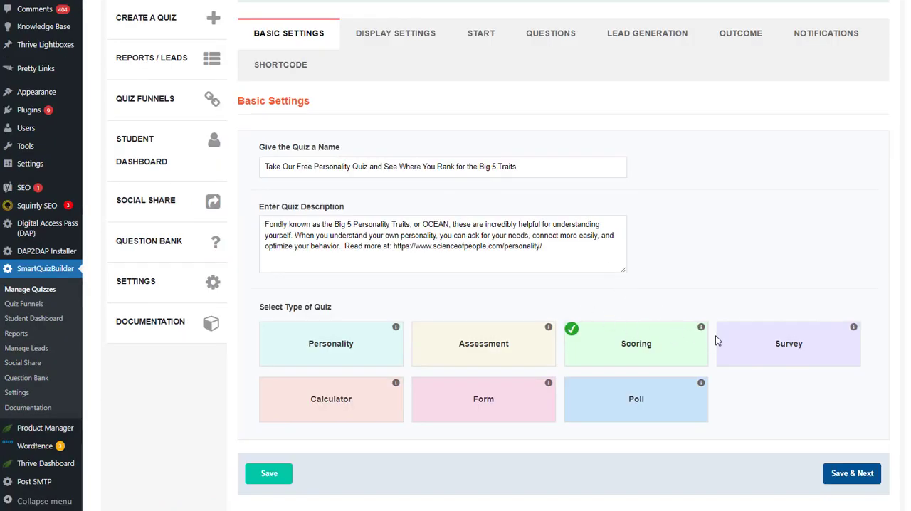
{"action": "left_click", "coordinate": [702, 327]}
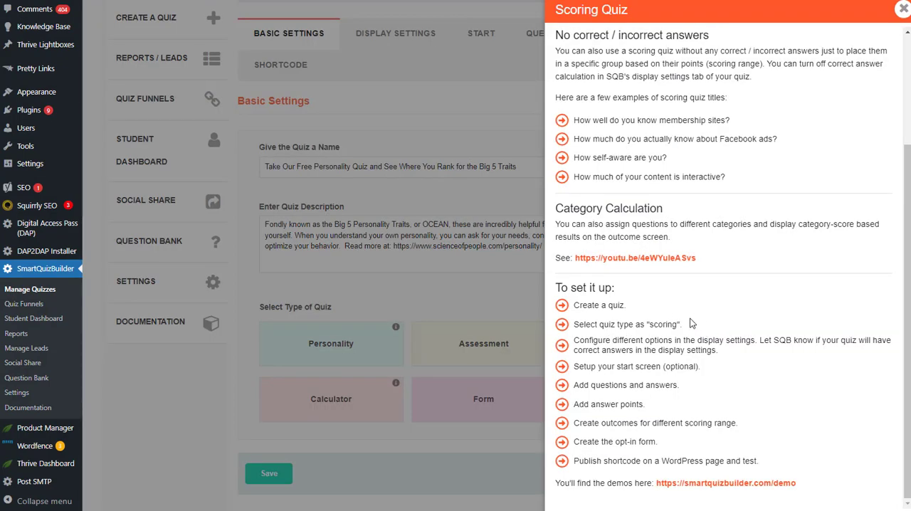
{"action": "scroll", "coordinate": [690, 324], "scroll_direction": "up", "scroll_amount": 3}
{"action": "scroll", "coordinate": [681, 320], "scroll_direction": "down", "scroll_amount": 4}
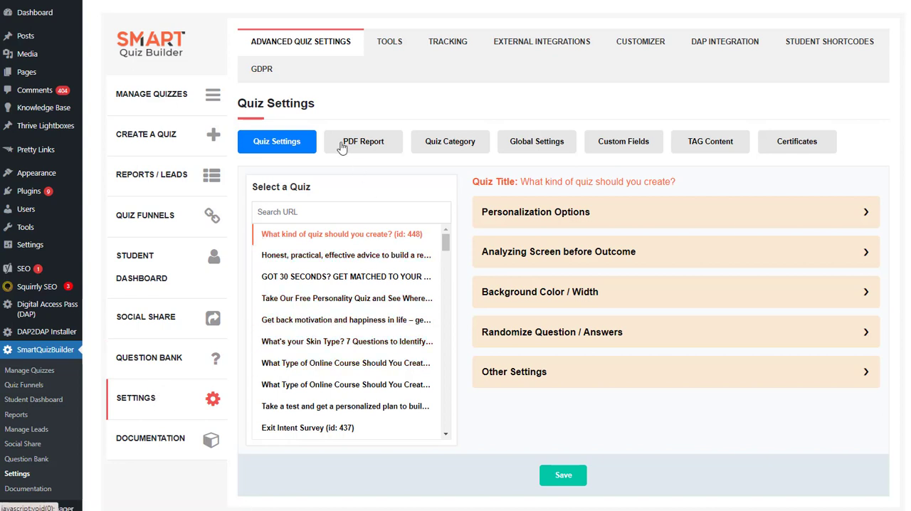
Look over the Personalization Options, and switch the analyzing result page on and back off to preview its settings
{"action": "left_click", "coordinate": [573, 211]}
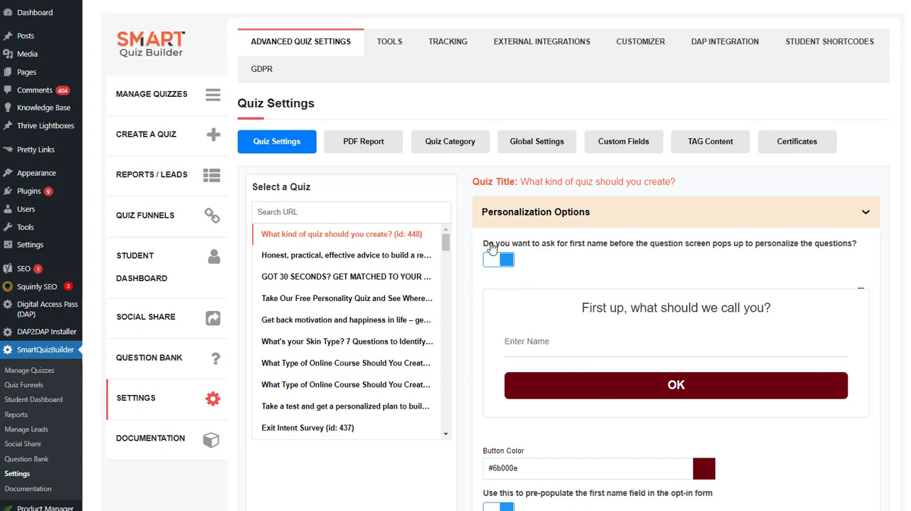
{"action": "left_click", "coordinate": [544, 212]}
{"action": "left_click", "coordinate": [559, 253]}
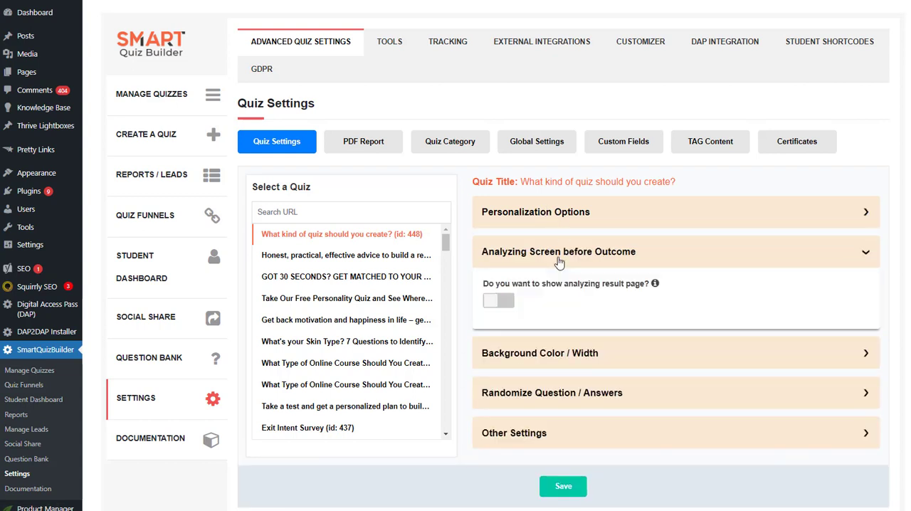
{"action": "left_click", "coordinate": [507, 301]}
{"action": "scroll", "coordinate": [825, 371], "scroll_direction": "down", "scroll_amount": 1}
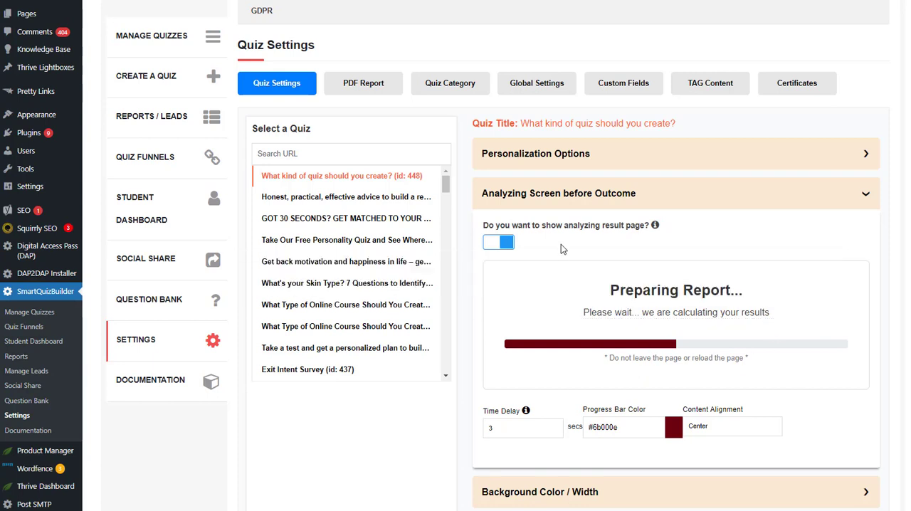
{"action": "left_click", "coordinate": [497, 242]}
Review the Background Color / Width settings for tags, categories, ads, personalization, analyzing screen, progress bar and charts
{"action": "left_click", "coordinate": [521, 291]}
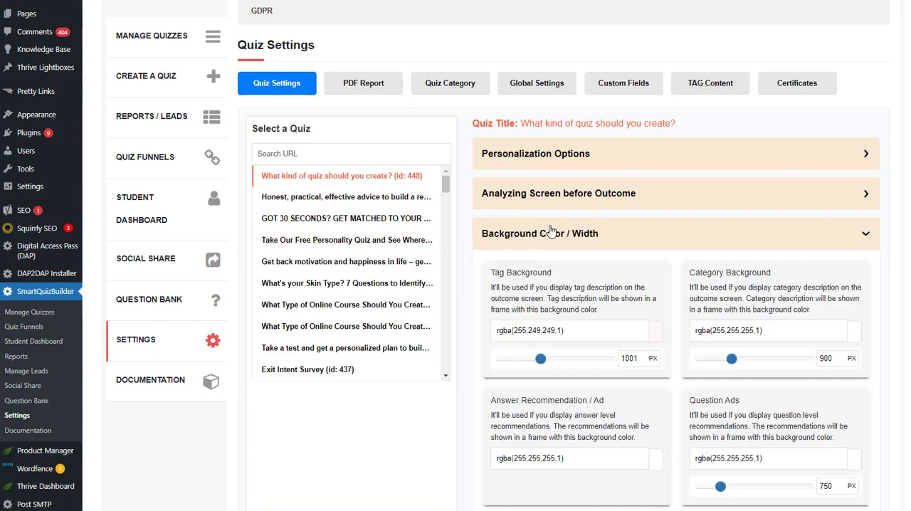
{"action": "scroll", "coordinate": [681, 248], "scroll_direction": "down", "scroll_amount": 1}
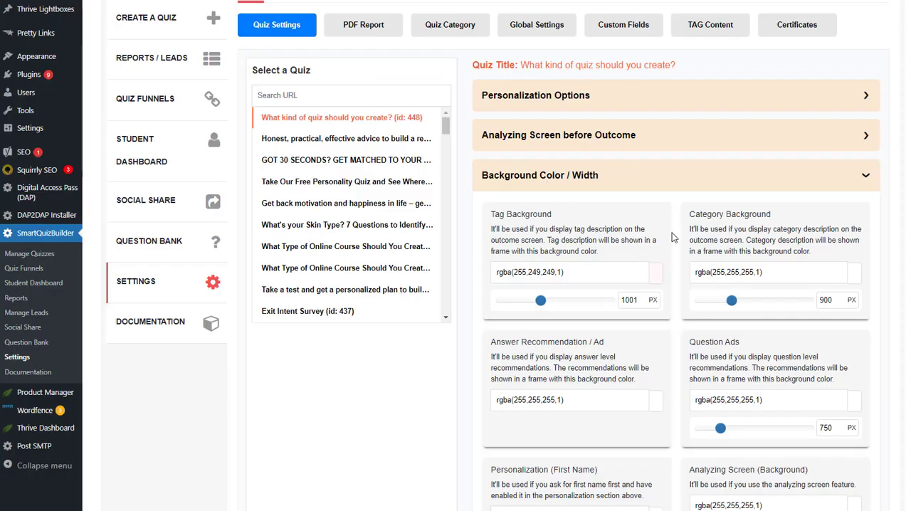
{"action": "scroll", "coordinate": [633, 237], "scroll_direction": "down", "scroll_amount": 3}
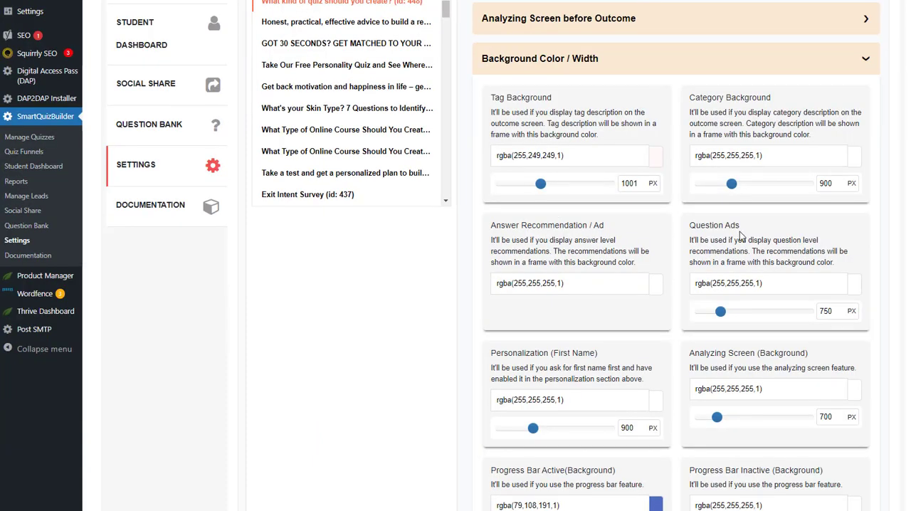
{"action": "scroll", "coordinate": [597, 335], "scroll_direction": "down", "scroll_amount": 1}
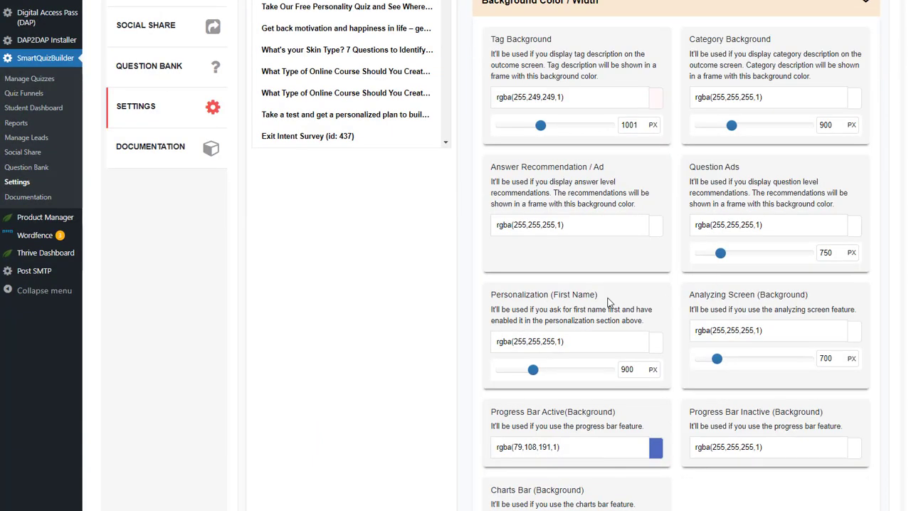
{"action": "scroll", "coordinate": [513, 358], "scroll_direction": "down", "scroll_amount": 1}
{"action": "scroll", "coordinate": [512, 356], "scroll_direction": "down", "scroll_amount": 1}
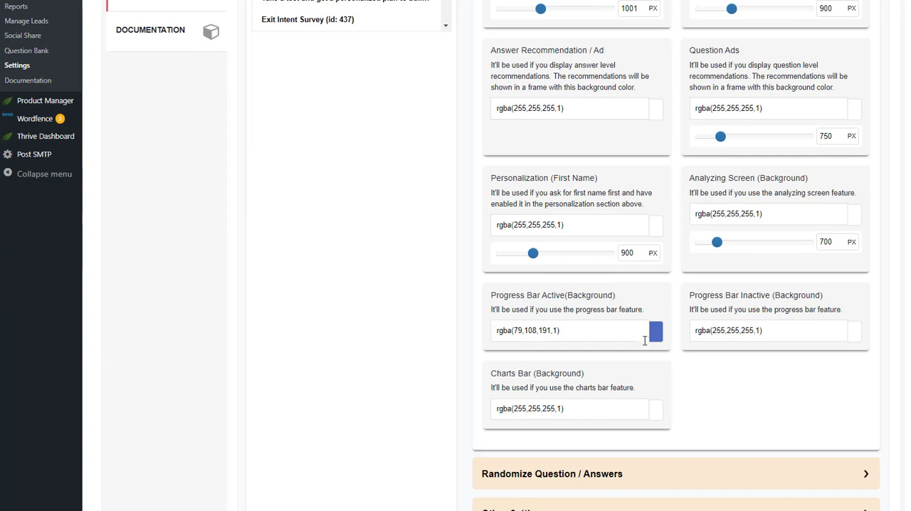
{"action": "scroll", "coordinate": [418, 342], "scroll_direction": "up", "scroll_amount": 7}
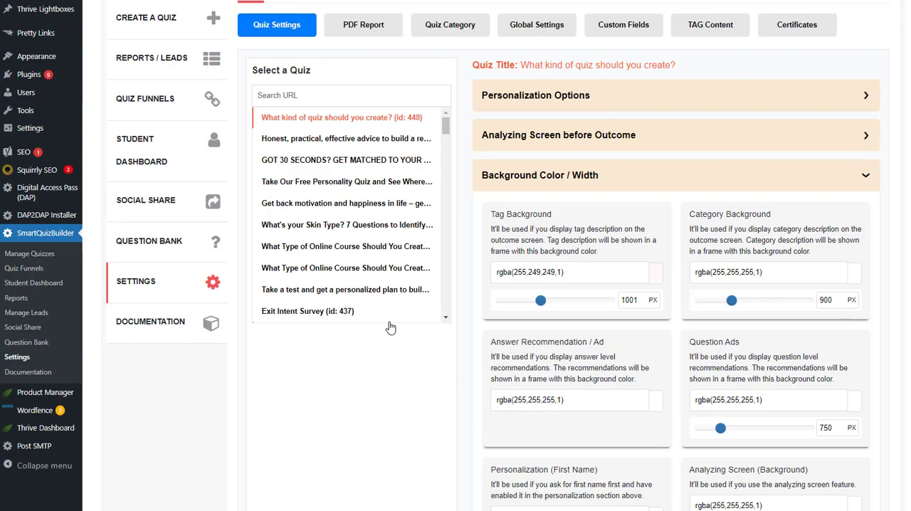
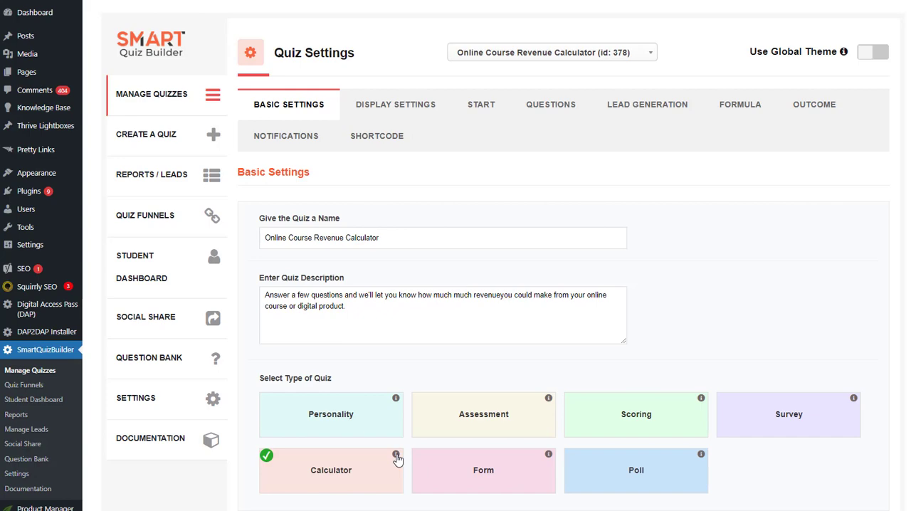
Read the info note on the Calculator quiz type and look over the quiz's display settings
{"action": "left_click", "coordinate": [396, 455]}
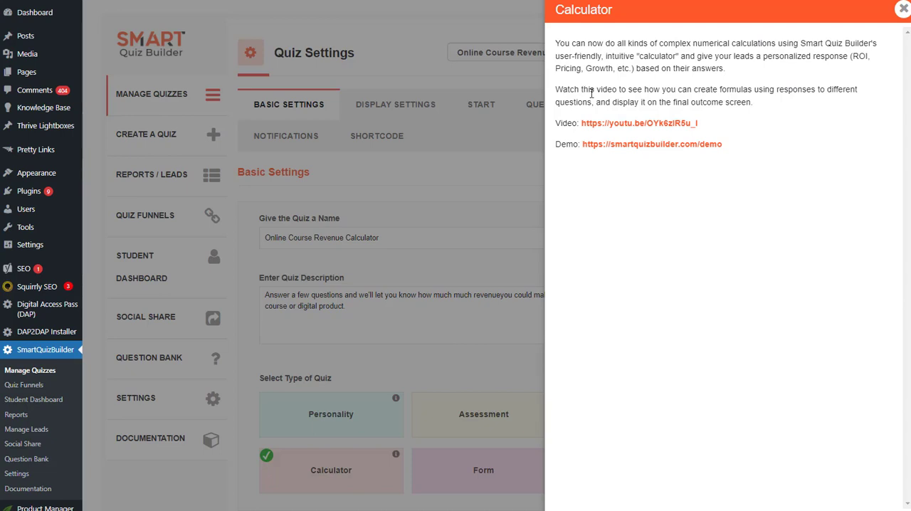
{"action": "left_click", "coordinate": [903, 9]}
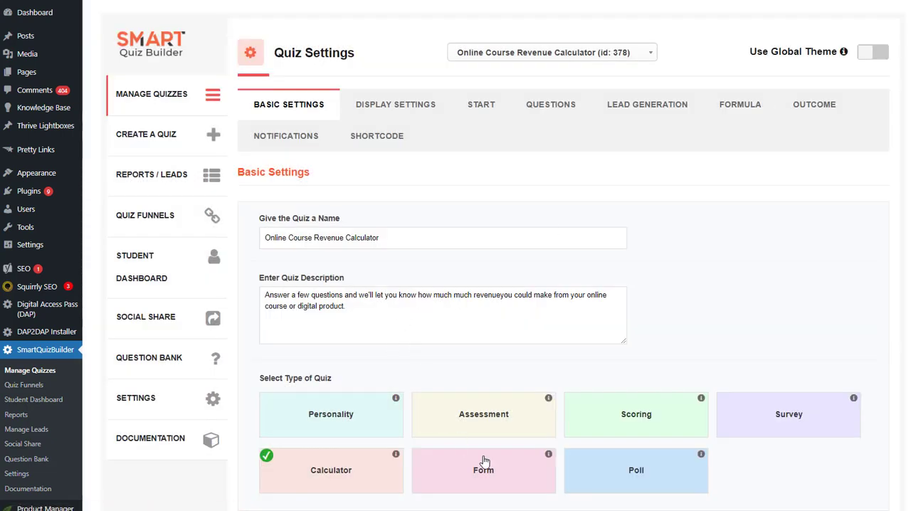
{"action": "left_click", "coordinate": [385, 112]}
{"action": "scroll", "coordinate": [447, 254], "scroll_direction": "down", "scroll_amount": 5}
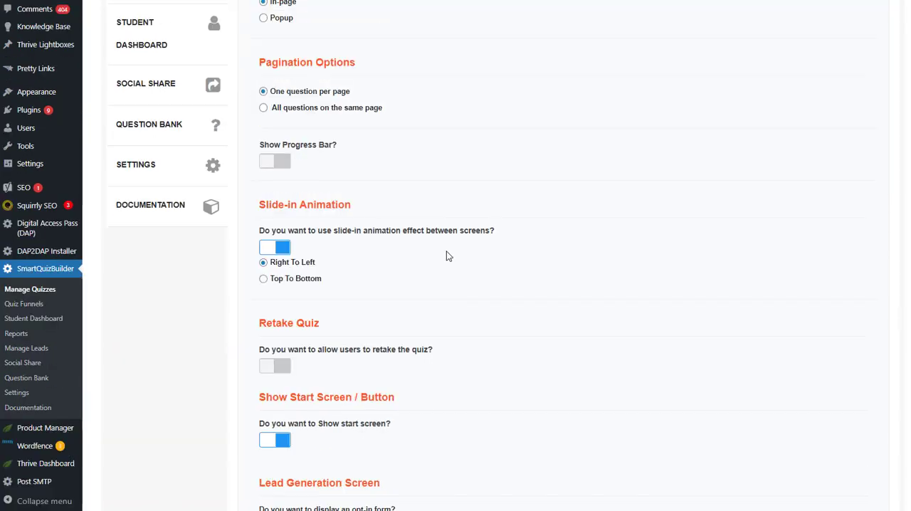
{"action": "scroll", "coordinate": [446, 252], "scroll_direction": "down", "scroll_amount": 17}
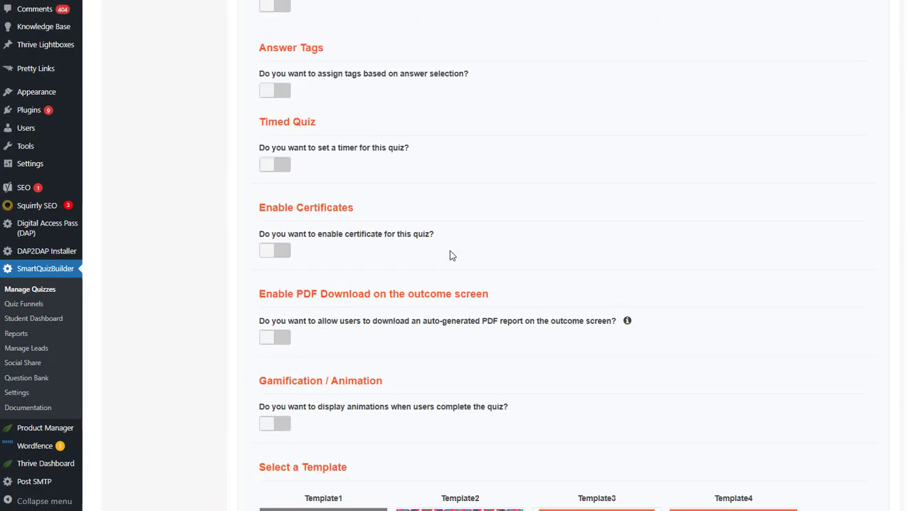
{"action": "scroll", "coordinate": [451, 208], "scroll_direction": "up", "scroll_amount": 20}
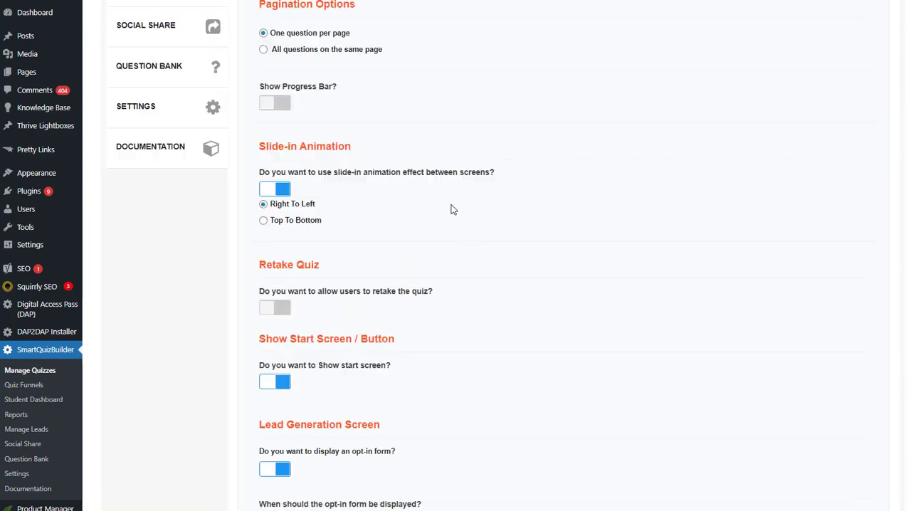
Review the start screen of the Online Course Revenue Calculator quiz
{"action": "left_click", "coordinate": [482, 105]}
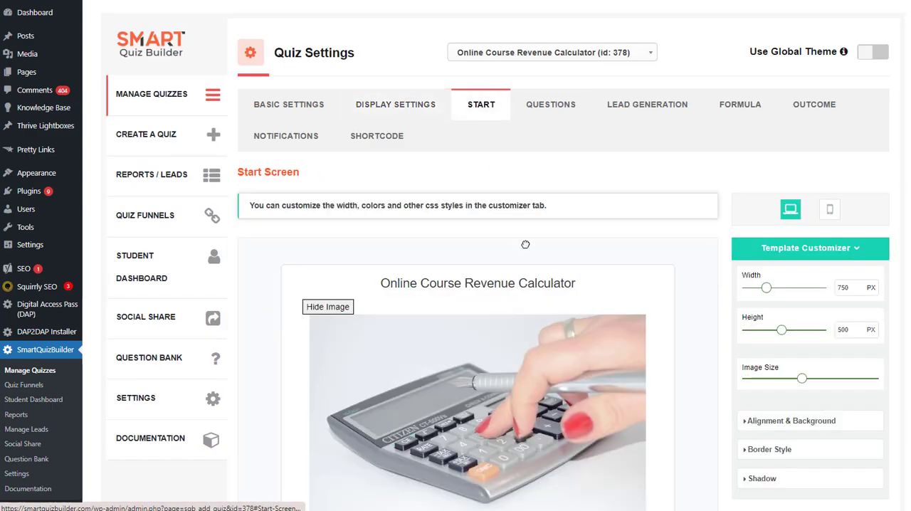
{"action": "scroll", "coordinate": [463, 245], "scroll_direction": "down", "scroll_amount": 2}
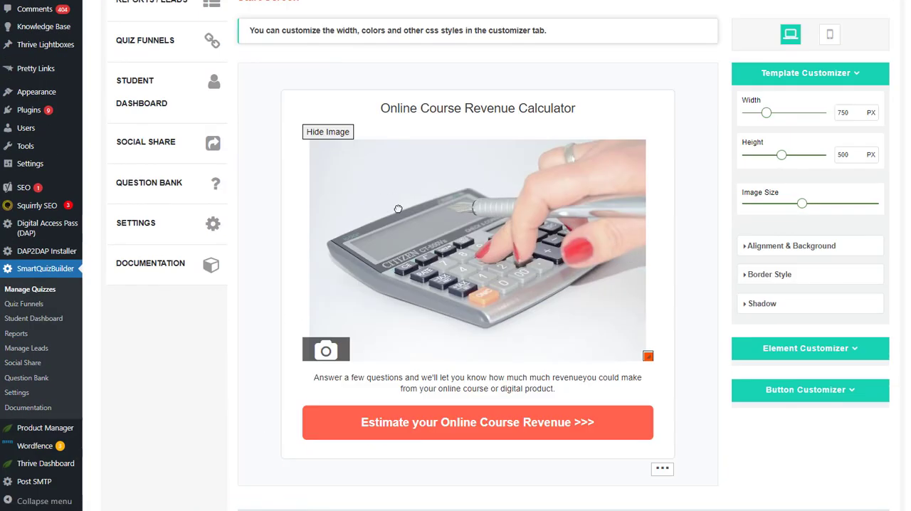
{"action": "scroll", "coordinate": [267, 263], "scroll_direction": "up", "scroll_amount": 2}
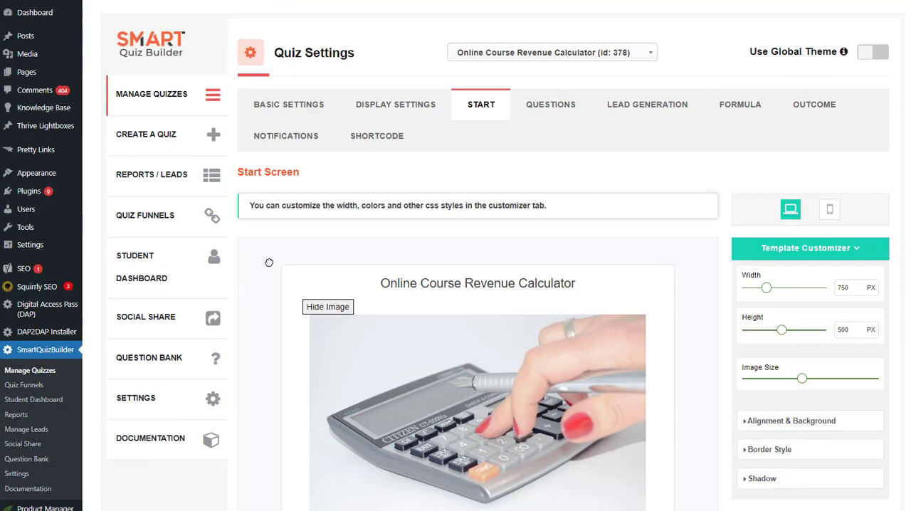
Review both slider questions and inspect the slider customization settings of the course price question
{"action": "left_click", "coordinate": [545, 108]}
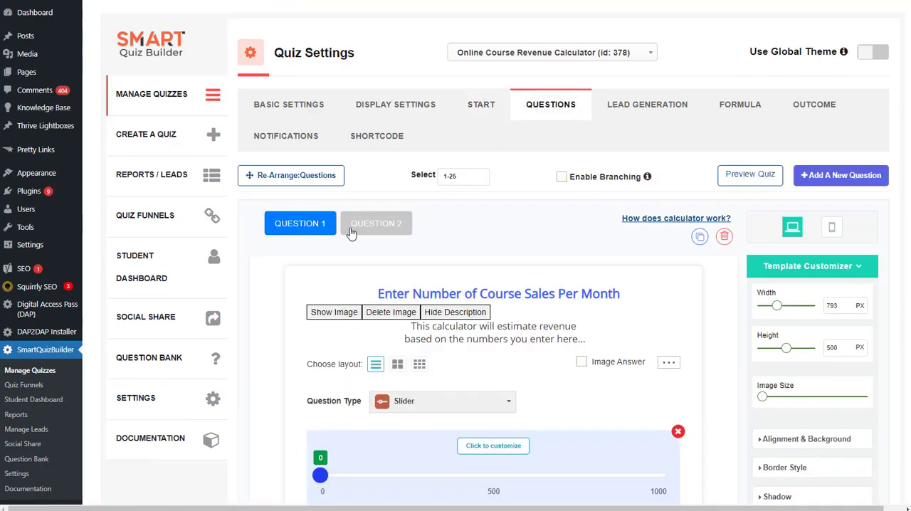
{"action": "scroll", "coordinate": [367, 248], "scroll_direction": "down", "scroll_amount": 1}
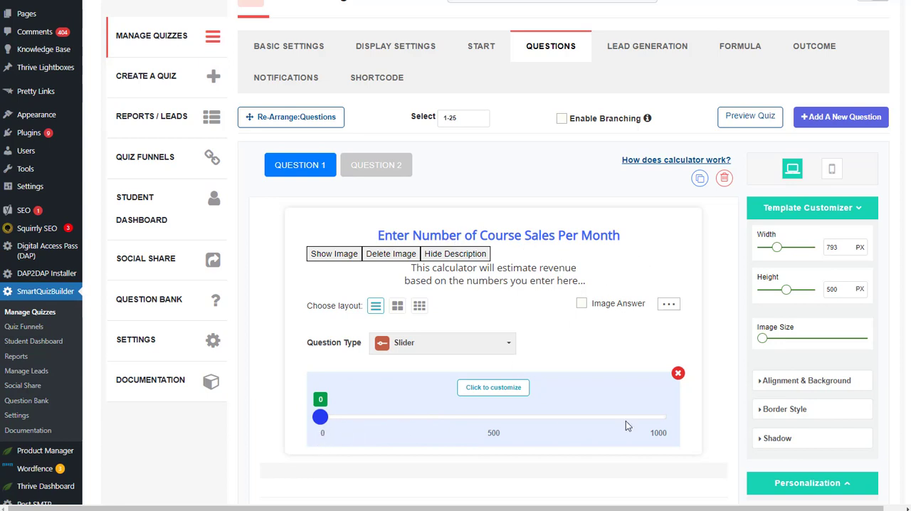
{"action": "left_click", "coordinate": [392, 166]}
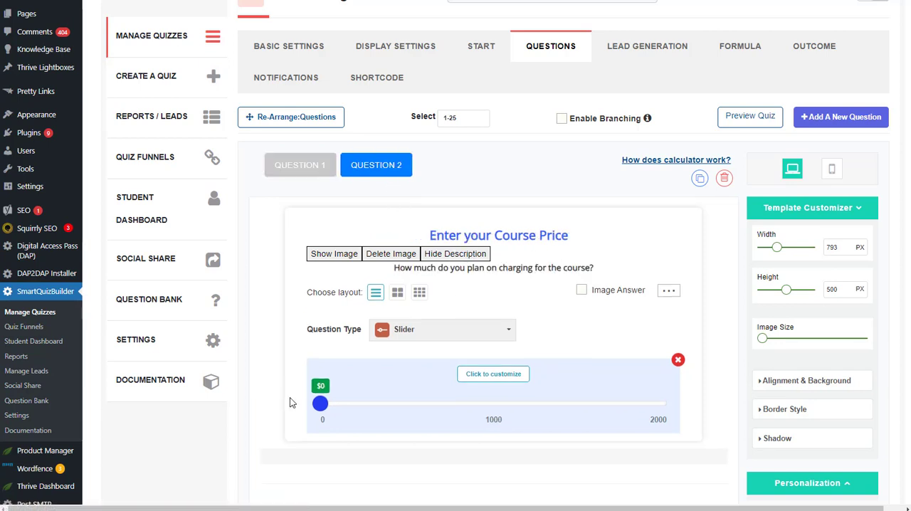
{"action": "left_click", "coordinate": [508, 376]}
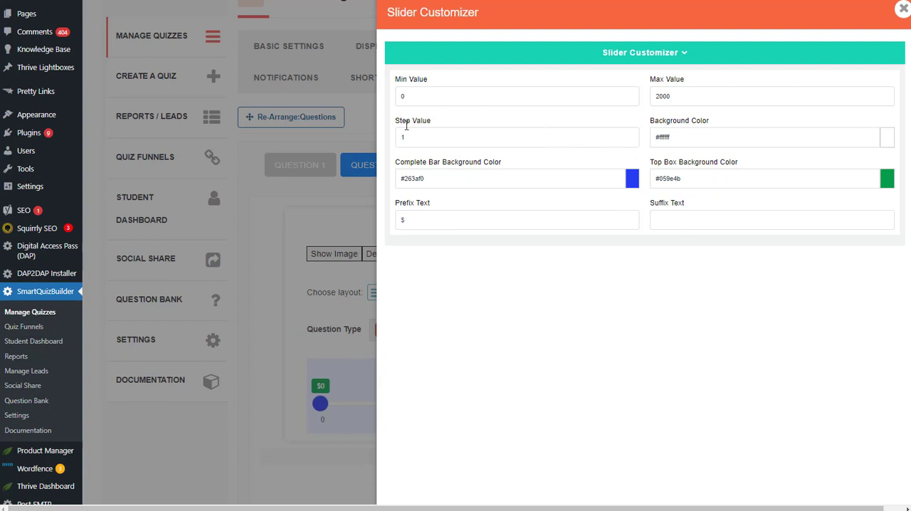
{"action": "left_click", "coordinate": [903, 8]}
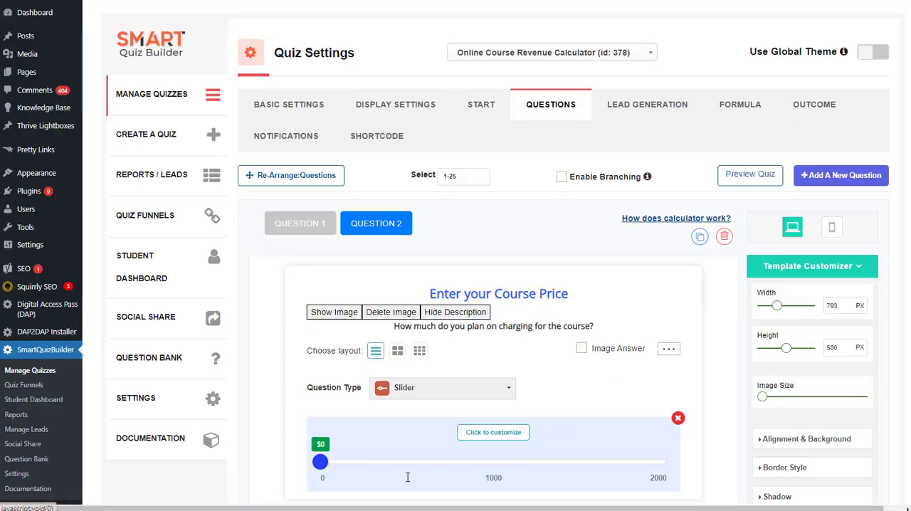
Browse the question types available for the course price question, keeping Slider selected
{"action": "scroll", "coordinate": [511, 388], "scroll_direction": "down", "scroll_amount": 1}
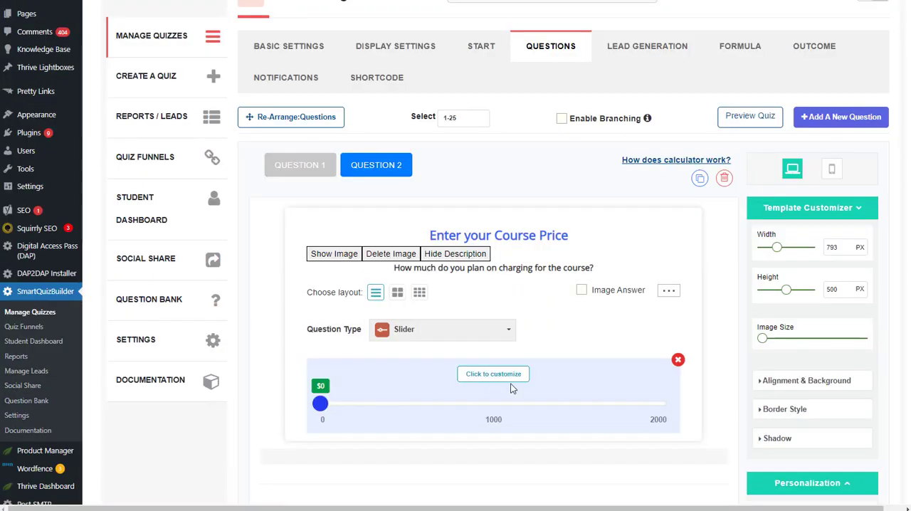
{"action": "left_click", "coordinate": [418, 335]}
{"action": "scroll", "coordinate": [452, 392], "scroll_direction": "down", "scroll_amount": 3}
{"action": "scroll", "coordinate": [451, 392], "scroll_direction": "up", "scroll_amount": 3}
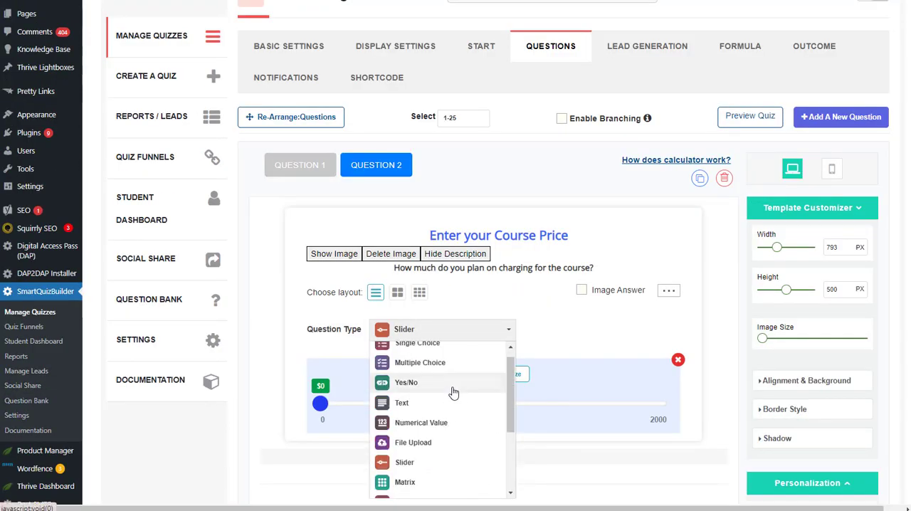
{"action": "left_click", "coordinate": [494, 329]}
Read the note on how the calculator works and recheck the full question type list against it
{"action": "left_click", "coordinate": [677, 160]}
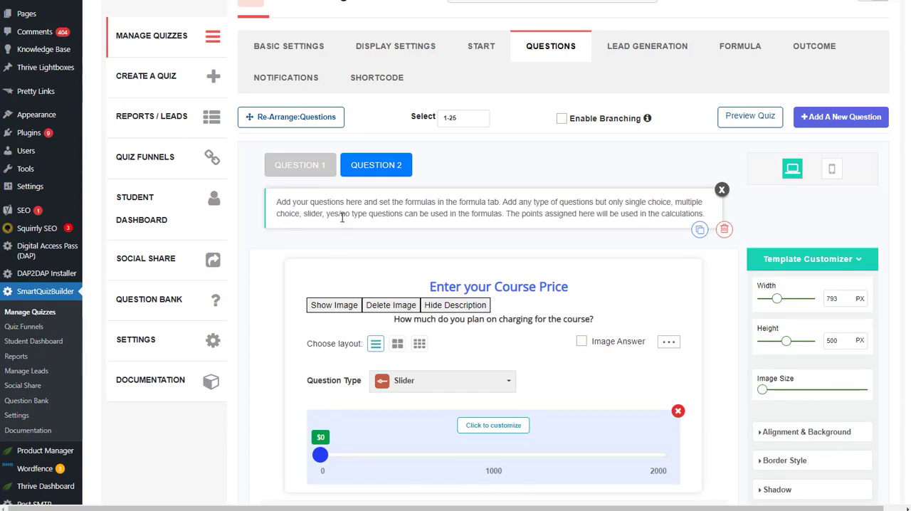
{"action": "left_click", "coordinate": [722, 191]}
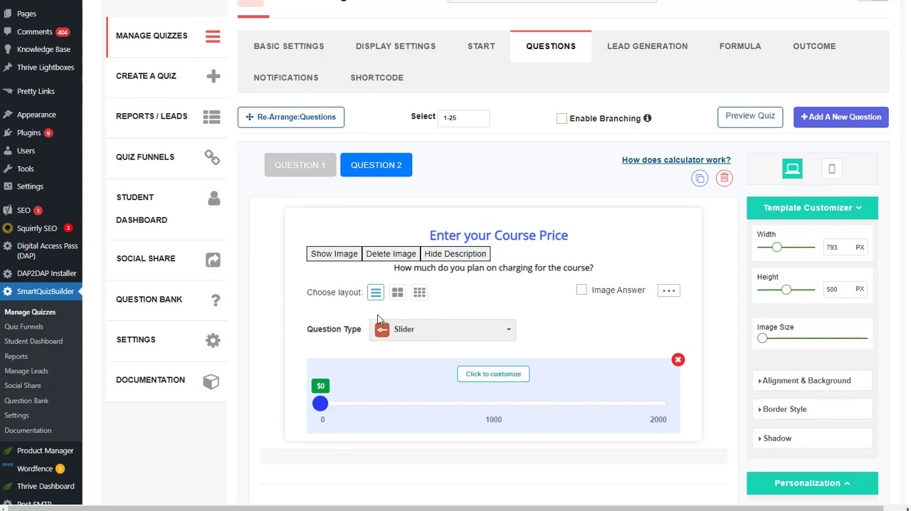
{"action": "left_click", "coordinate": [420, 333]}
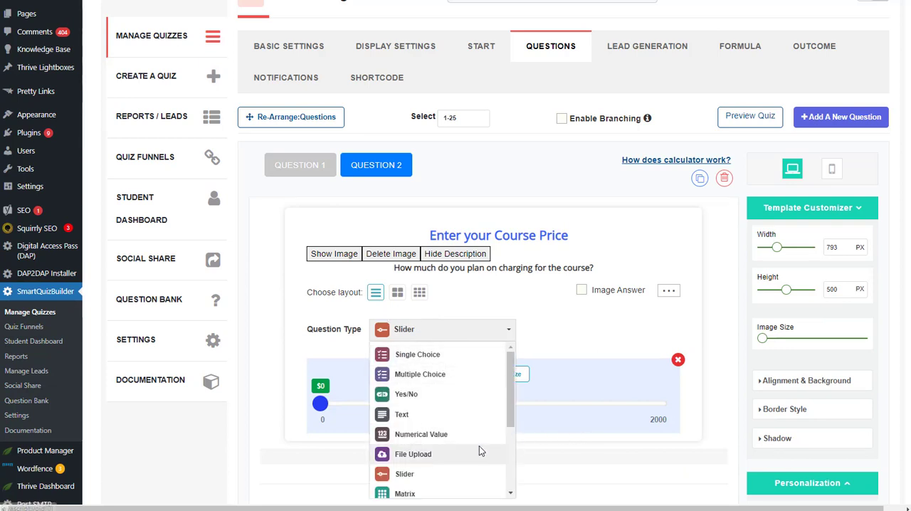
{"action": "scroll", "coordinate": [475, 445], "scroll_direction": "down", "scroll_amount": 3}
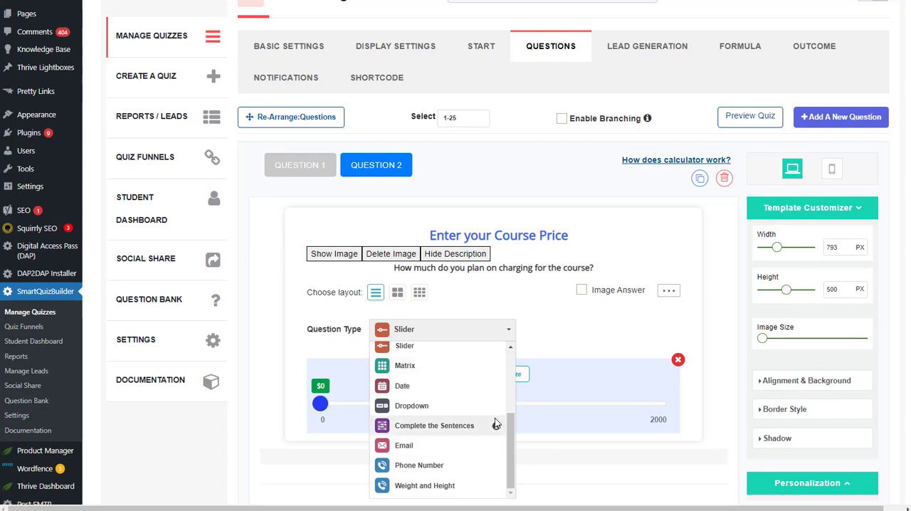
{"action": "scroll", "coordinate": [413, 413], "scroll_direction": "up", "scroll_amount": 3}
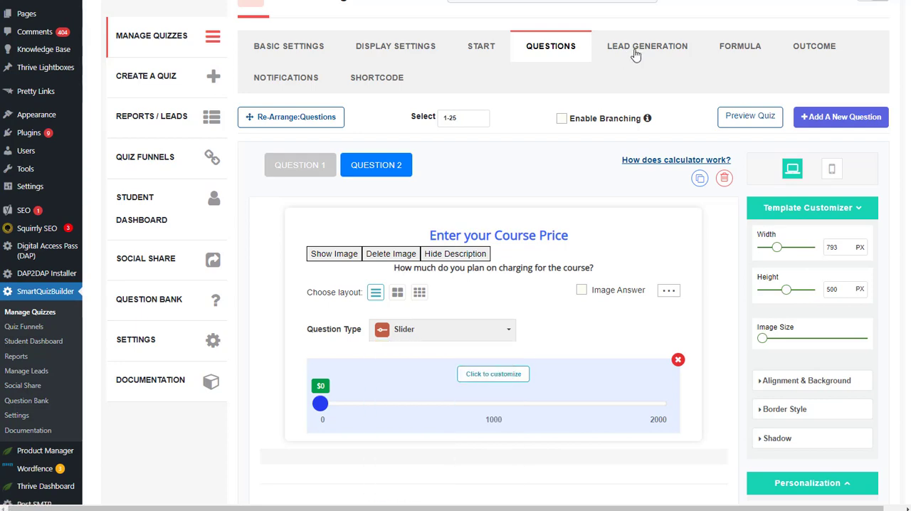
Review the opt-in screen in the calculator quiz's lead generation settings
{"action": "left_click", "coordinate": [638, 52]}
{"action": "scroll", "coordinate": [519, 224], "scroll_direction": "down", "scroll_amount": 3}
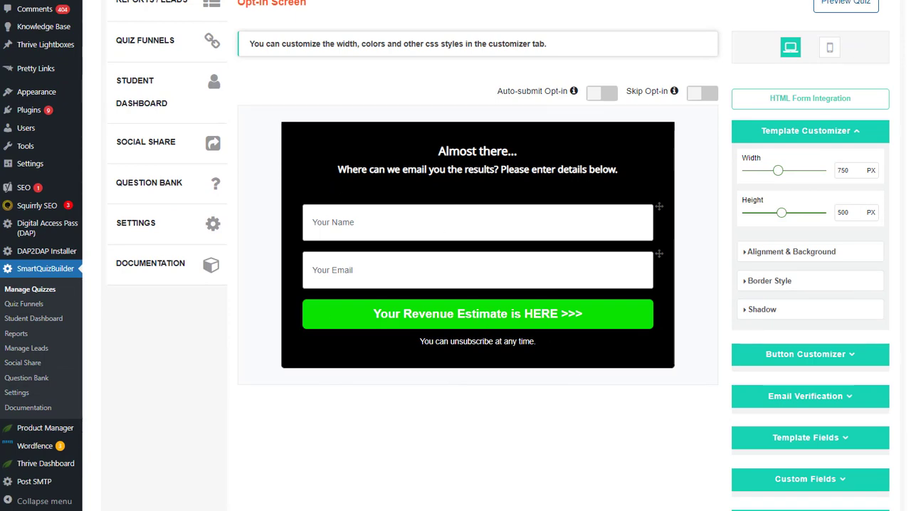
{"action": "scroll", "coordinate": [490, 302], "scroll_direction": "up", "scroll_amount": 3}
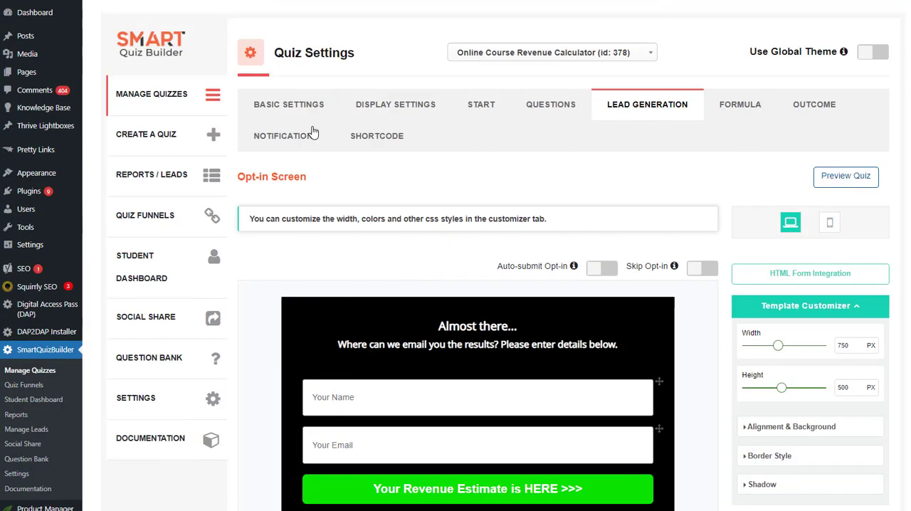
Examine the calculator's formula builder, including the selectable questions, variables and saved formulas
{"action": "left_click", "coordinate": [720, 109]}
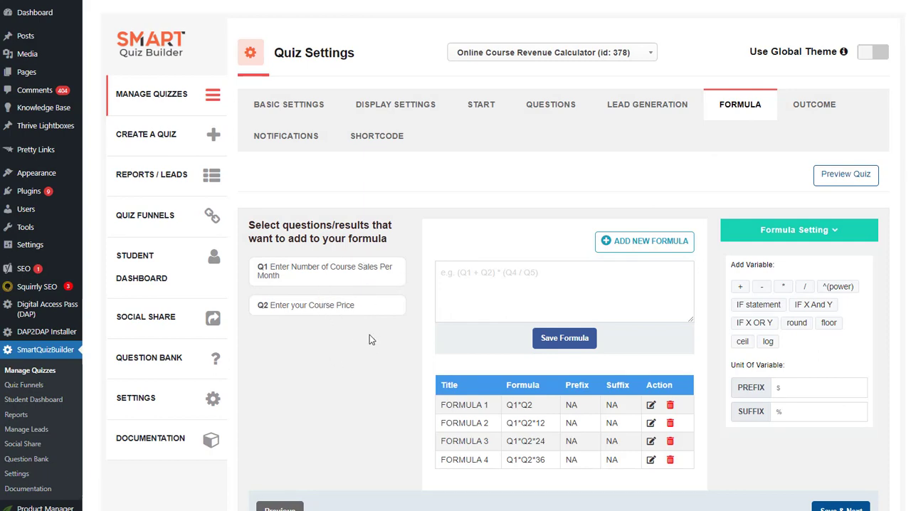
{"action": "scroll", "coordinate": [381, 348], "scroll_direction": "down", "scroll_amount": 3}
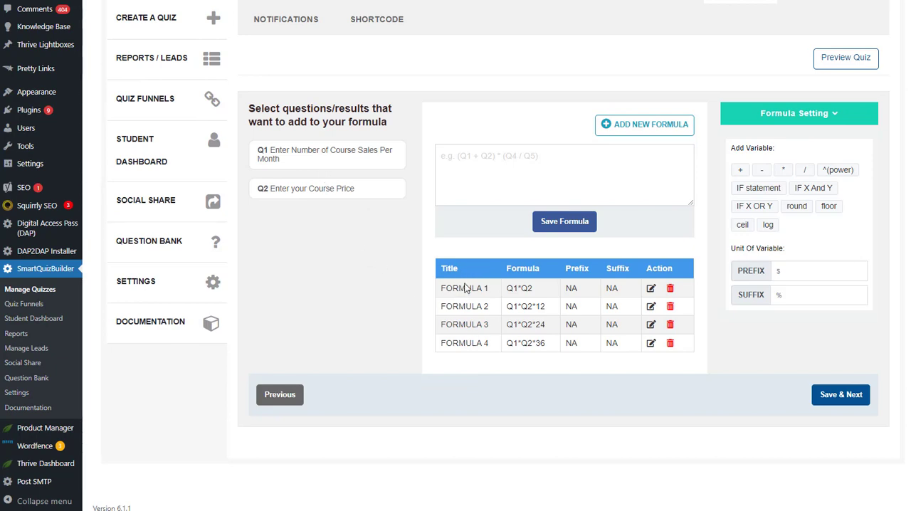
{"action": "scroll", "coordinate": [375, 329], "scroll_direction": "up", "scroll_amount": 3}
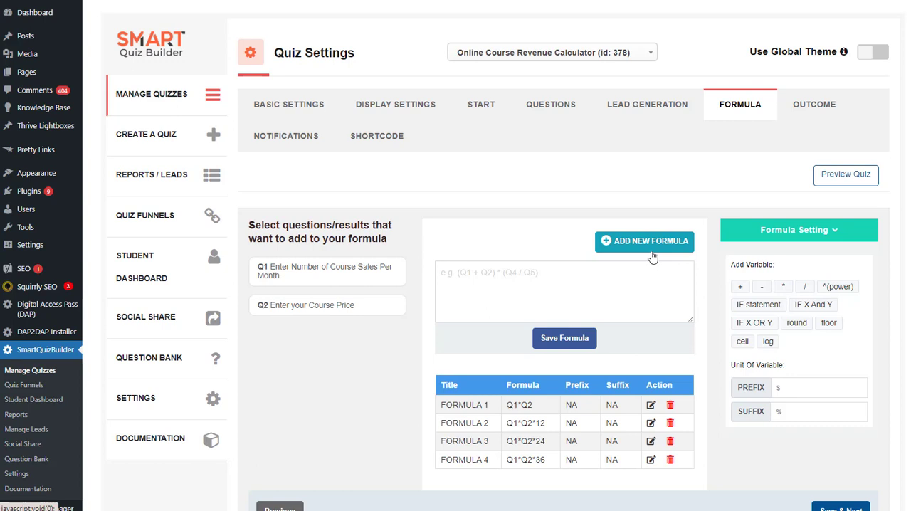
Open FORMULA 1 for editing, try appending +Q3 to its expression and remove the addition
{"action": "left_click", "coordinate": [651, 406]}
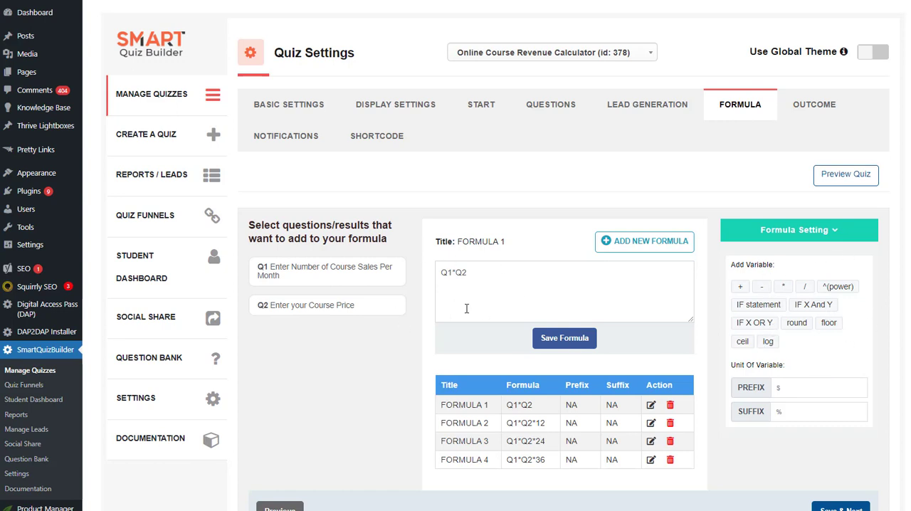
{"action": "left_click", "coordinate": [472, 277]}
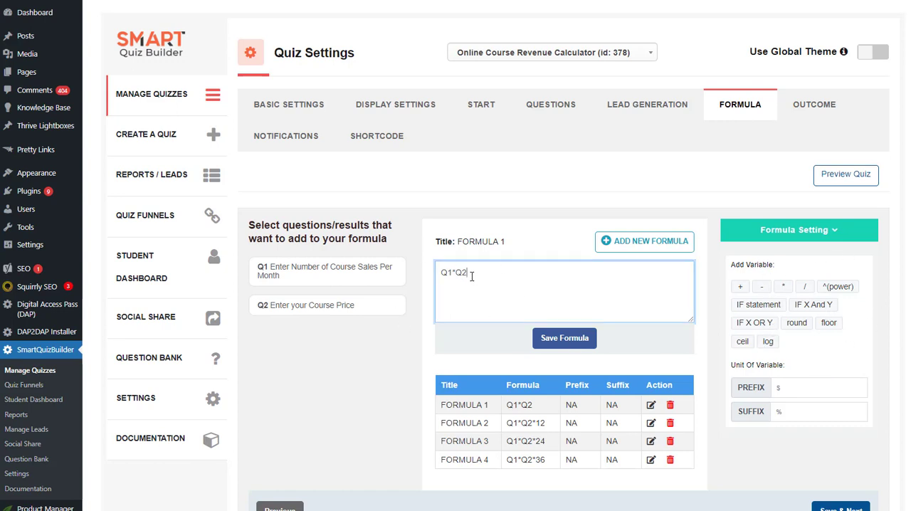
{"action": "type", "text": "+Q3"}
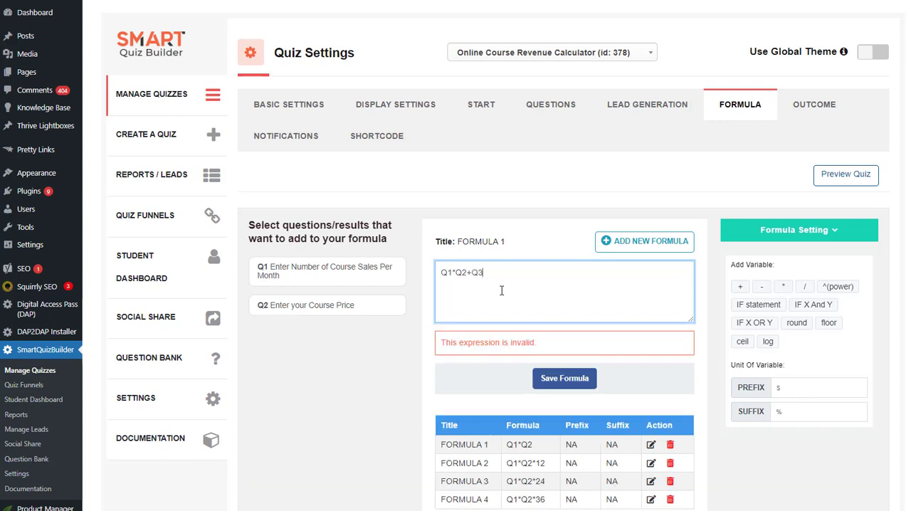
{"action": "key", "text": "BackSpace"}
{"action": "key", "text": "BackSpace"}
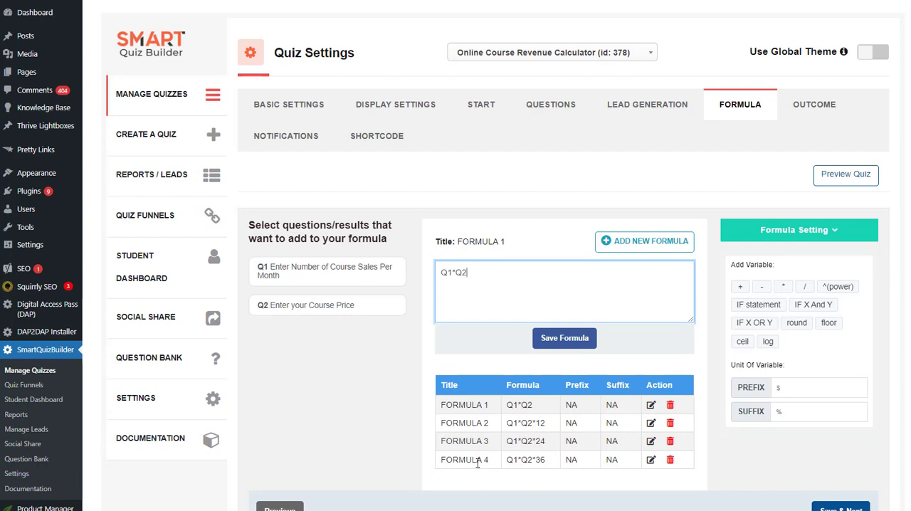
Open FORMULA 4 for editing and highlight the multiplier at the end of its expression
{"action": "left_click", "coordinate": [651, 460]}
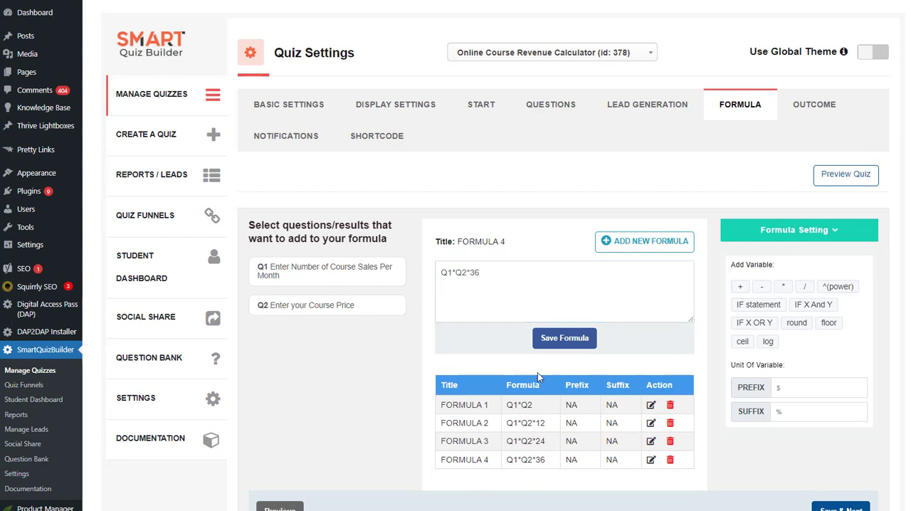
{"action": "double_click", "coordinate": [482, 276]}
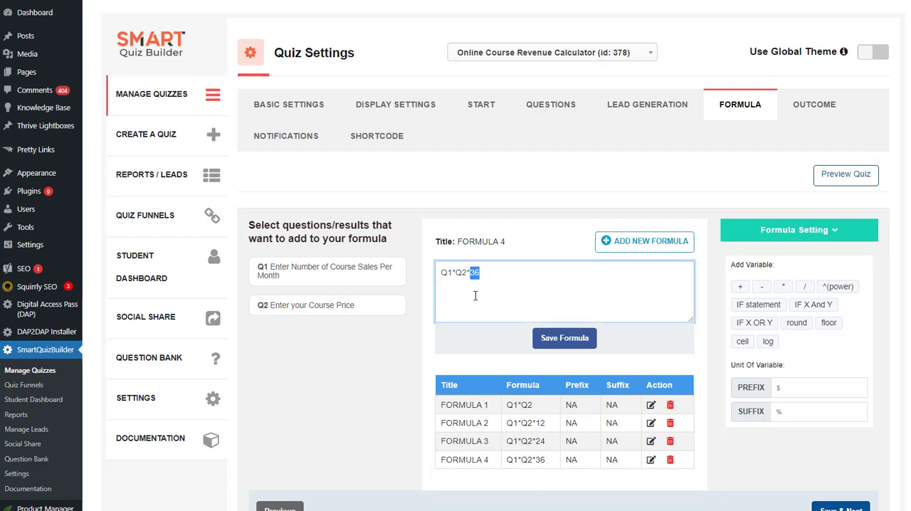
{"action": "left_click", "coordinate": [482, 311]}
Review the outcome settings, examining the formula shortcodes and their use in the Revenue Estimate outcome
{"action": "left_click", "coordinate": [814, 104]}
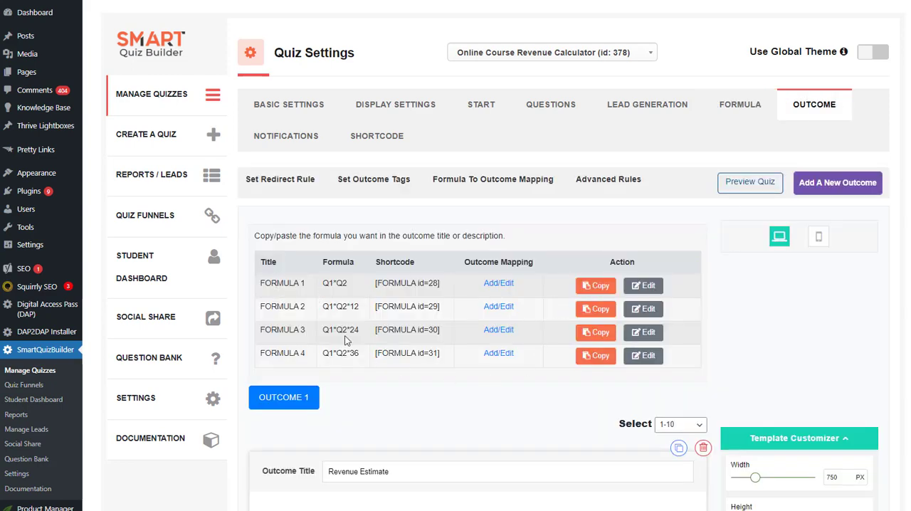
{"action": "scroll", "coordinate": [343, 343], "scroll_direction": "down", "scroll_amount": 2}
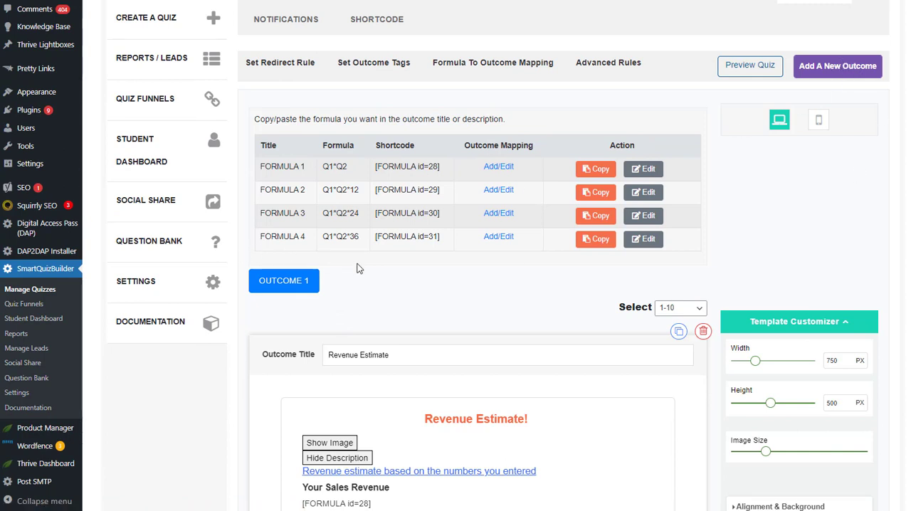
{"action": "scroll", "coordinate": [352, 307], "scroll_direction": "up", "scroll_amount": 1}
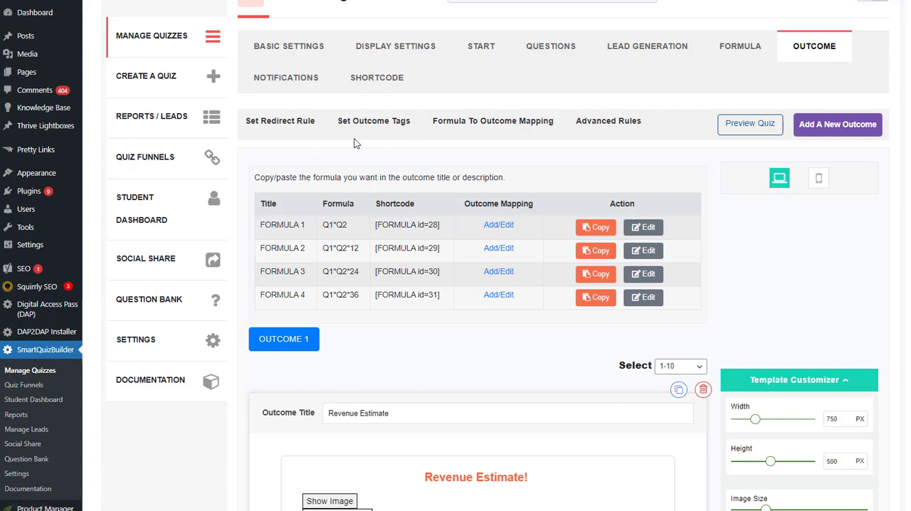
{"action": "scroll", "coordinate": [307, 249], "scroll_direction": "down", "scroll_amount": 2}
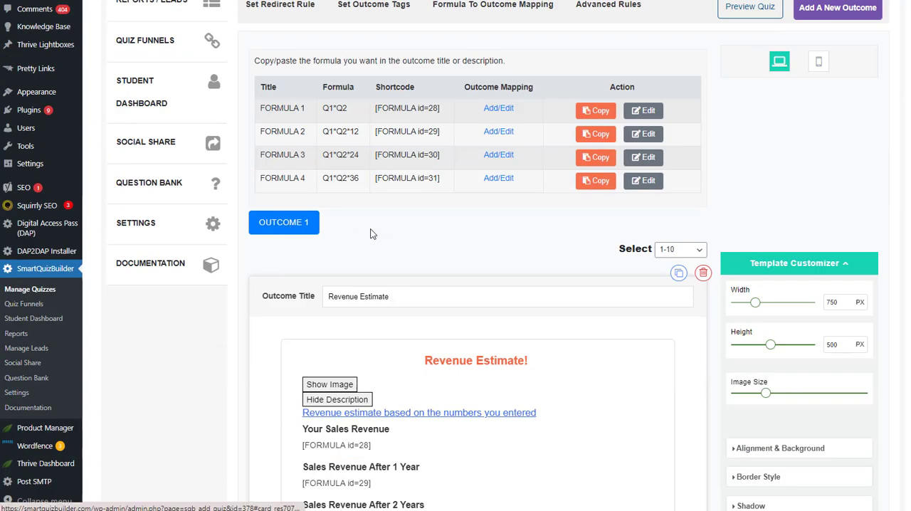
Highlight the formula shortcodes in the Revenue Estimate description, including the one under Your Sales Revenue
{"action": "scroll", "coordinate": [401, 290], "scroll_direction": "down", "scroll_amount": 1}
{"action": "scroll", "coordinate": [284, 342], "scroll_direction": "up", "scroll_amount": 4}
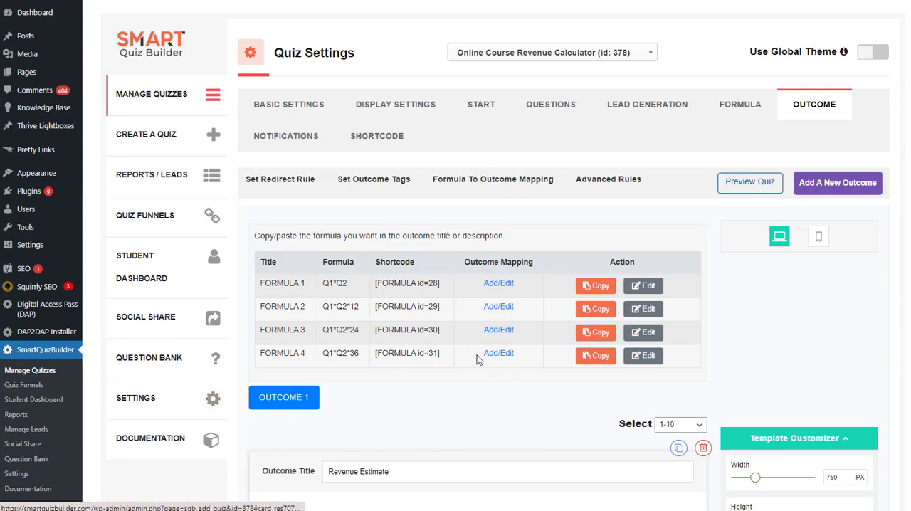
{"action": "scroll", "coordinate": [480, 359], "scroll_direction": "down", "scroll_amount": 4}
{"action": "scroll", "coordinate": [376, 311], "scroll_direction": "down", "scroll_amount": 2}
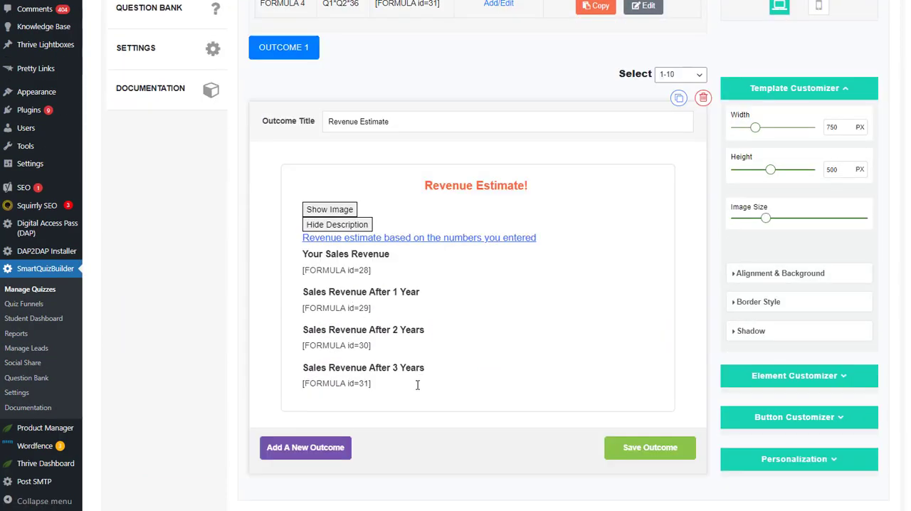
{"action": "left_click", "coordinate": [376, 383]}
{"action": "left_click_drag", "start_coordinate": [376, 384], "coordinate": [280, 271]}
{"action": "left_click", "coordinate": [264, 295]}
{"action": "left_click", "coordinate": [385, 271]}
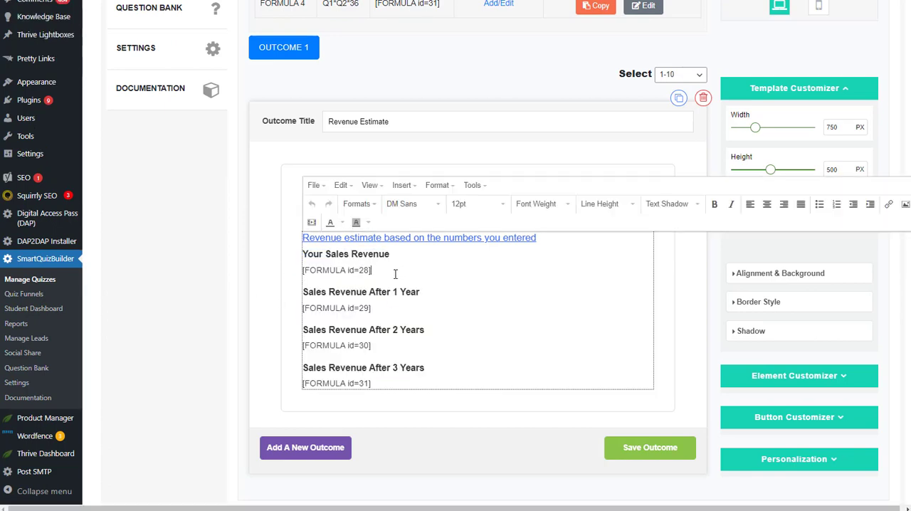
{"action": "left_click_drag", "start_coordinate": [384, 270], "coordinate": [260, 271]}
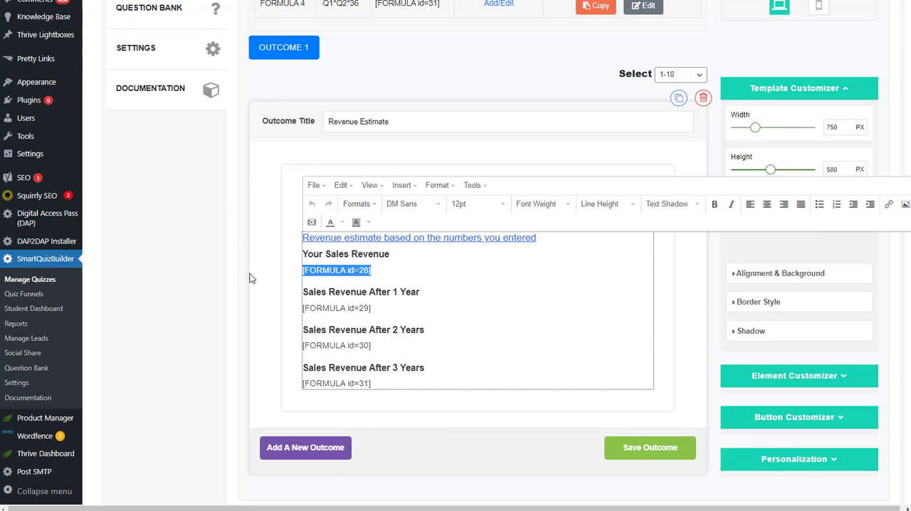
{"action": "left_click", "coordinate": [250, 277]}
Turn on Advanced Outcome Rules for the calculator, review the question and answer rule fields, and close the rules
{"action": "scroll", "coordinate": [279, 241], "scroll_direction": "up", "scroll_amount": 1}
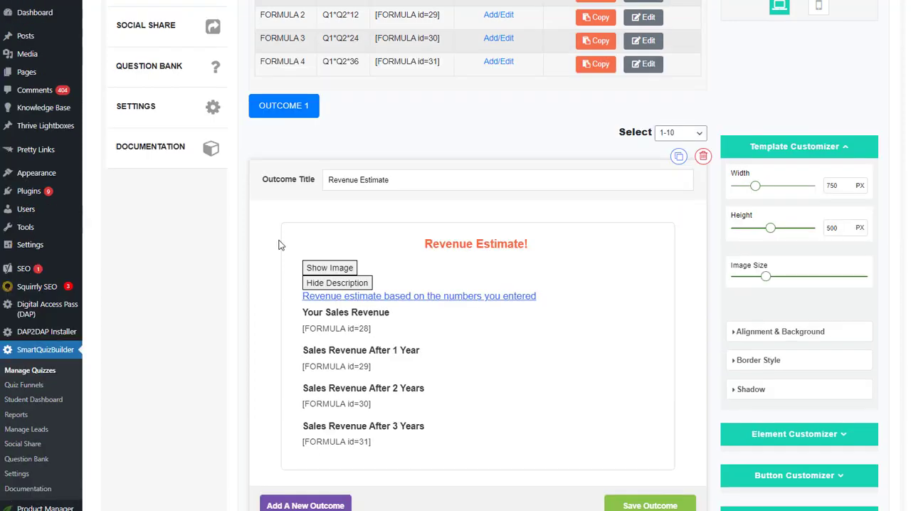
{"action": "scroll", "coordinate": [278, 244], "scroll_direction": "up", "scroll_amount": 3}
{"action": "scroll", "coordinate": [528, 262], "scroll_direction": "up", "scroll_amount": 2}
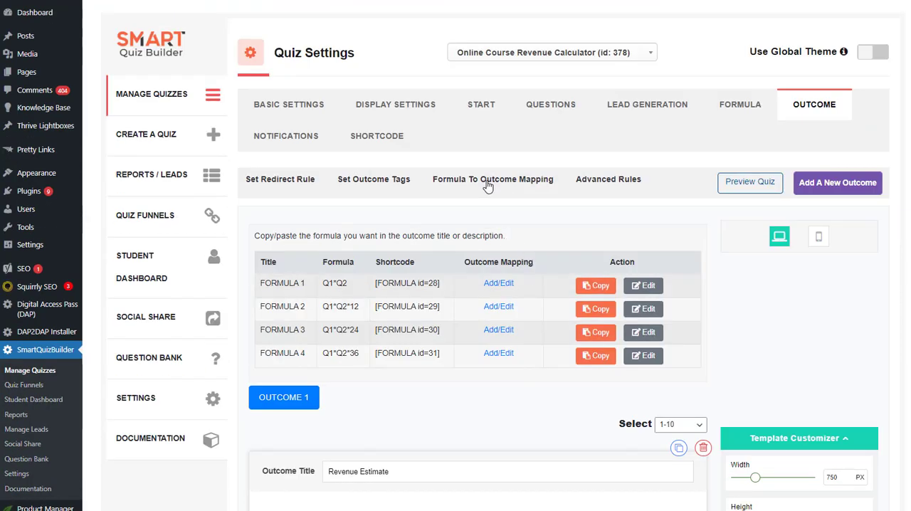
{"action": "left_click", "coordinate": [630, 181]}
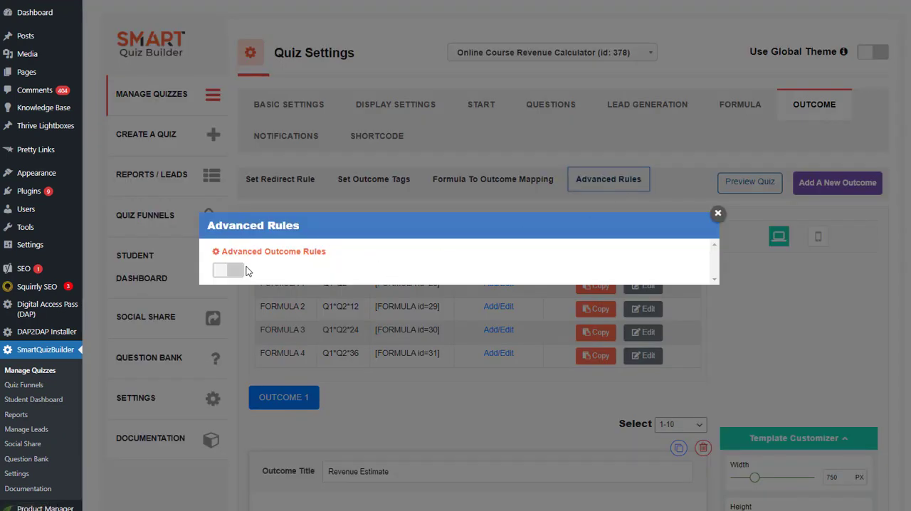
{"action": "left_click", "coordinate": [234, 270]}
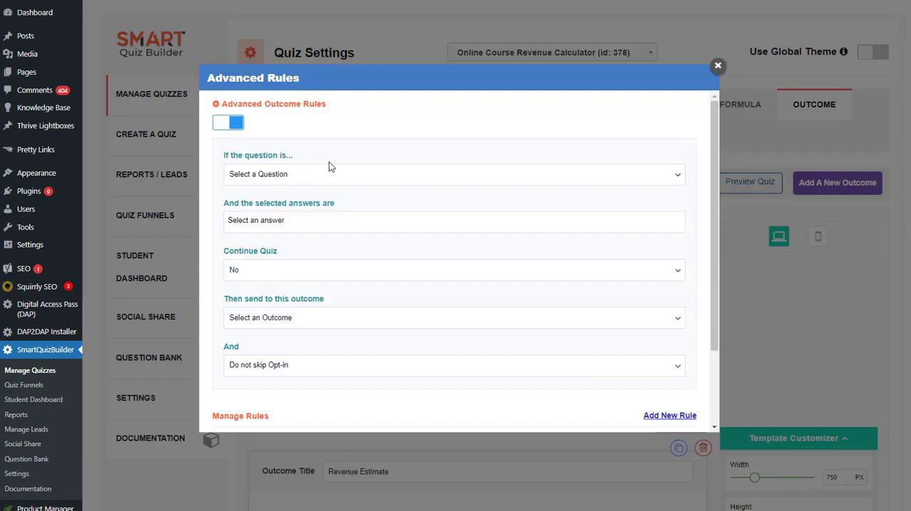
{"action": "left_click", "coordinate": [250, 224]}
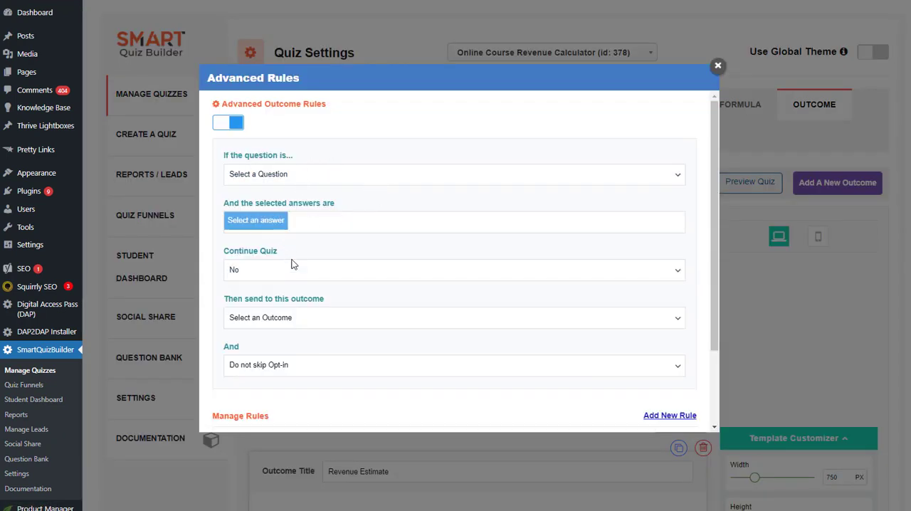
{"action": "left_click", "coordinate": [718, 66]}
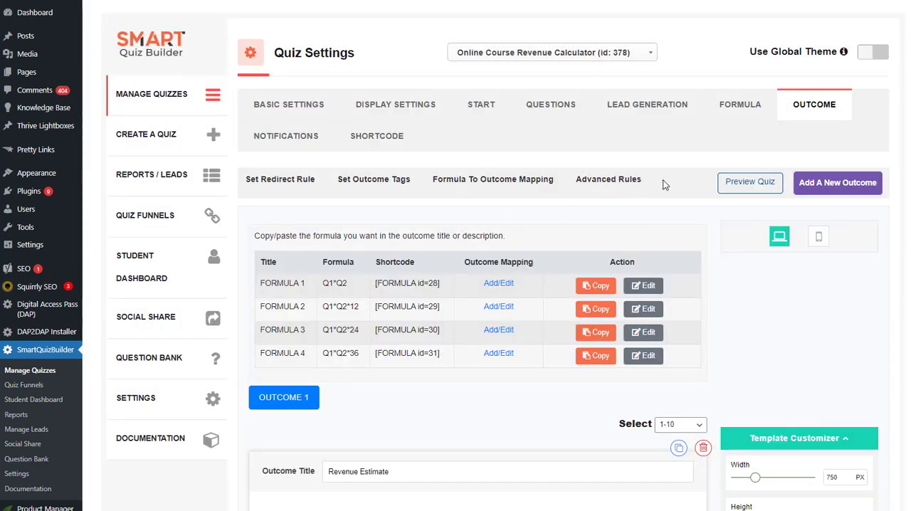
Start a formula-to-outcome rule for FORMULA 1 with a Number condition, check the selectable outcomes, and close the mapping without saving
{"action": "left_click", "coordinate": [462, 182]}
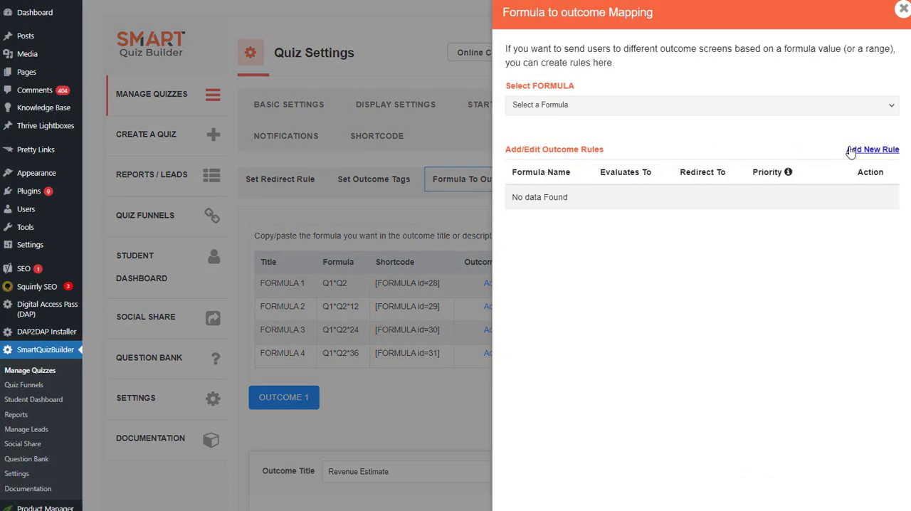
{"action": "left_click", "coordinate": [866, 151]}
{"action": "left_click", "coordinate": [559, 104]}
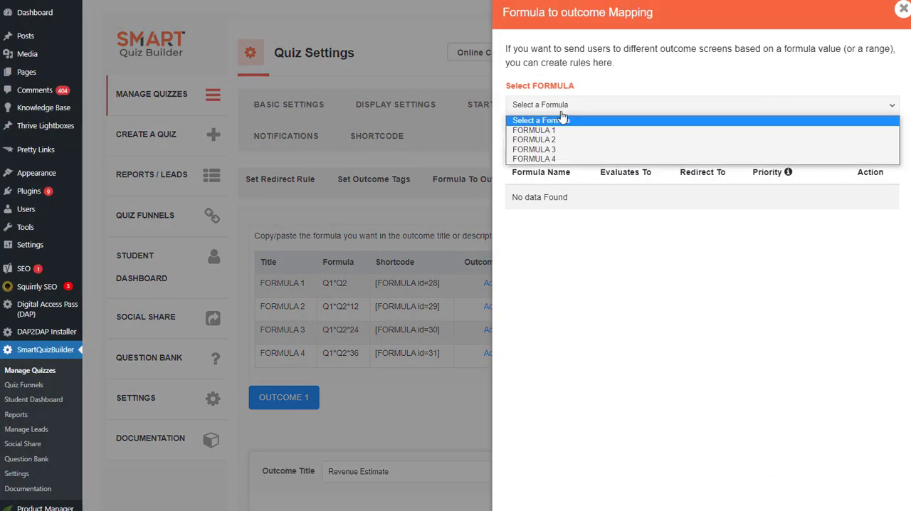
{"action": "left_click", "coordinate": [556, 128]}
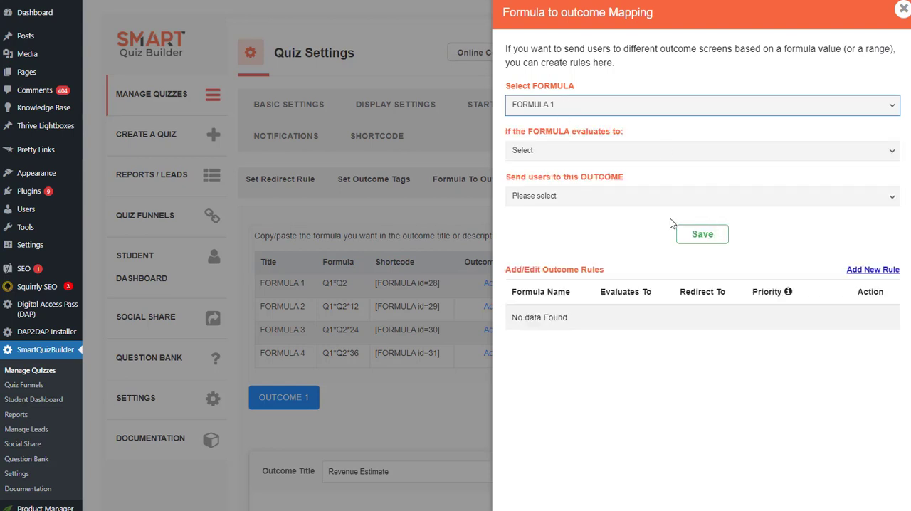
{"action": "left_click", "coordinate": [543, 151]}
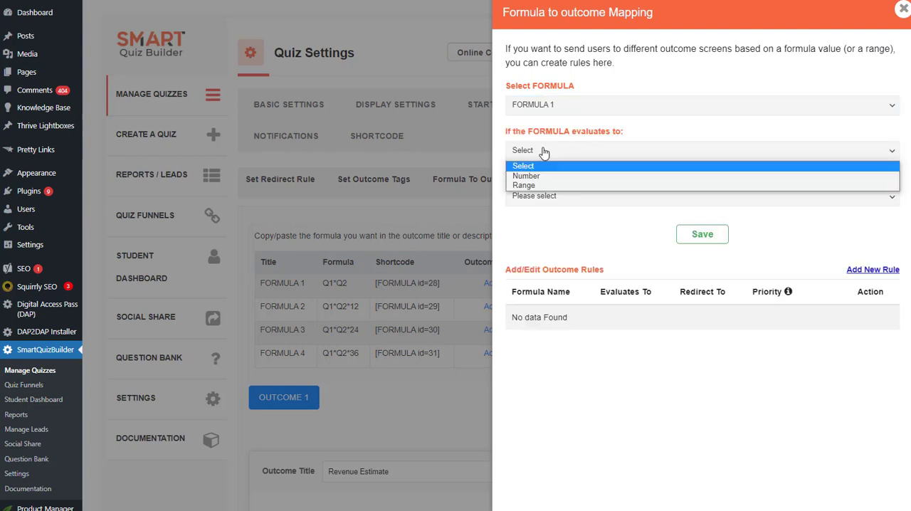
{"action": "left_click", "coordinate": [570, 177]}
{"action": "left_click", "coordinate": [577, 187]}
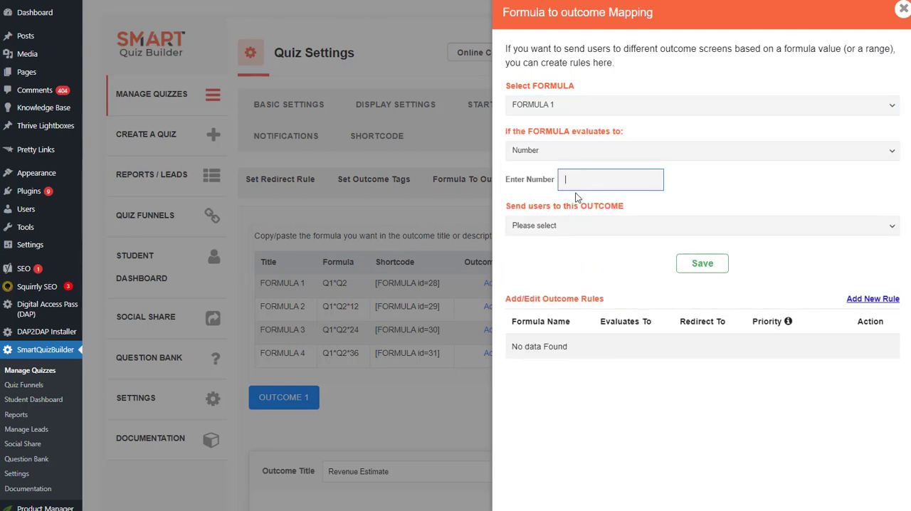
{"action": "left_click", "coordinate": [565, 226]}
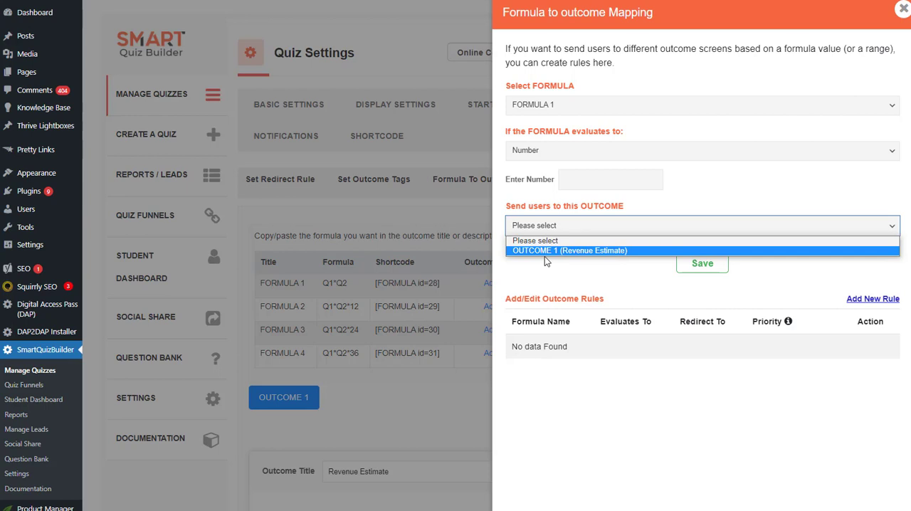
{"action": "left_click", "coordinate": [903, 11]}
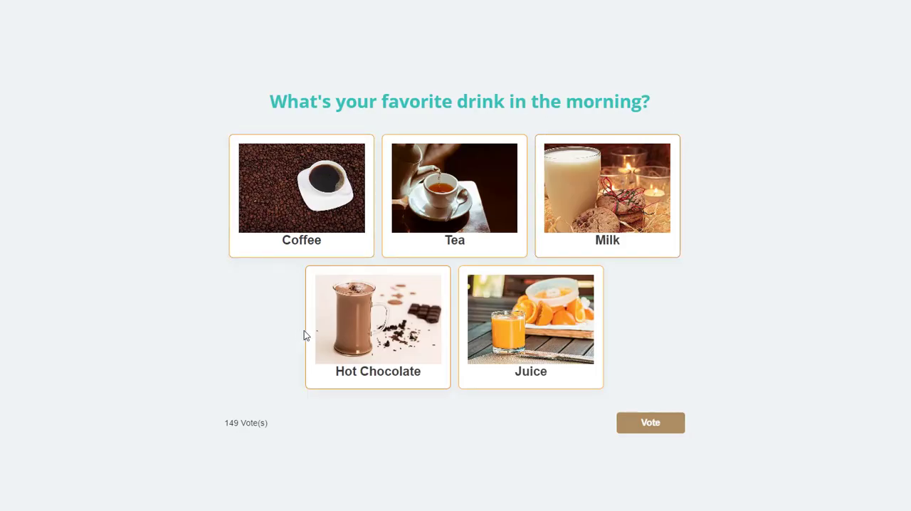
Vote for Coffee in the morning drink poll
{"action": "left_click", "coordinate": [342, 216]}
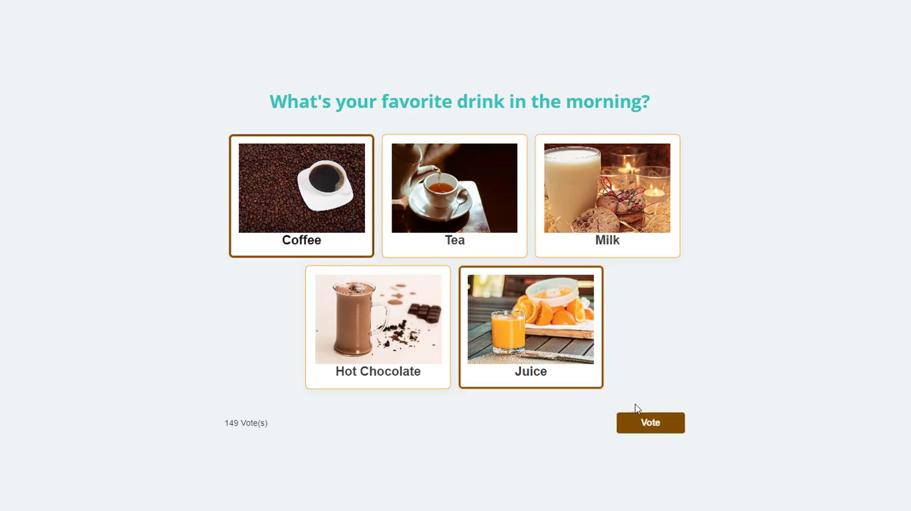
{"action": "left_click", "coordinate": [651, 424]}
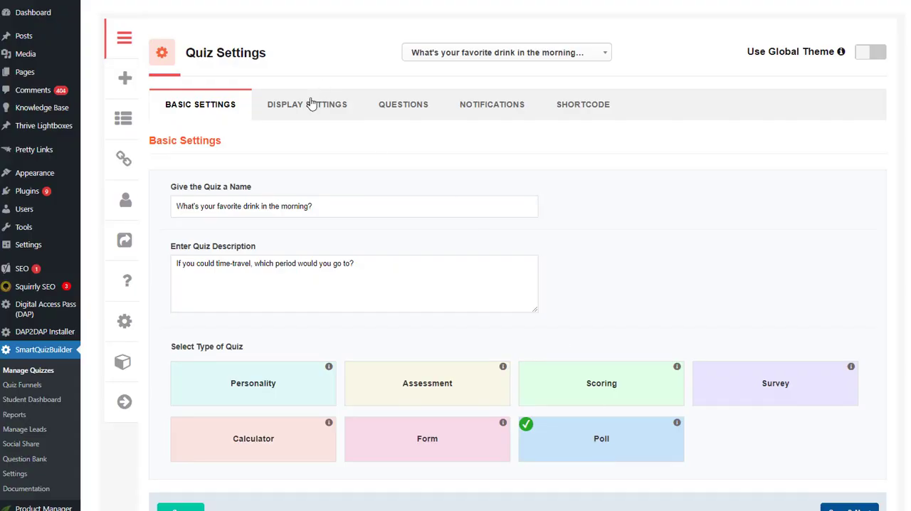
Open the morning drink poll's display settings and turn on the poll start date
{"action": "left_click", "coordinate": [311, 104]}
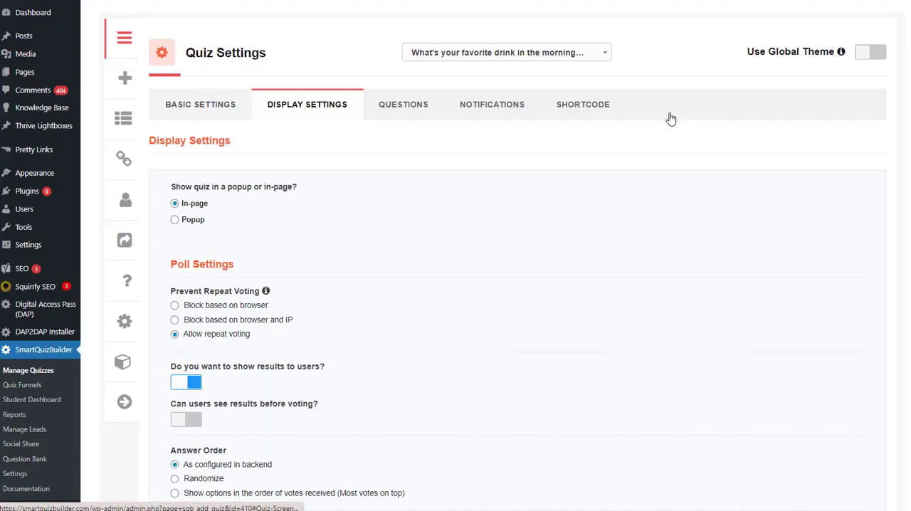
{"action": "scroll", "coordinate": [669, 116], "scroll_direction": "down", "scroll_amount": 2}
{"action": "scroll", "coordinate": [906, 111], "scroll_direction": "down", "scroll_amount": 3}
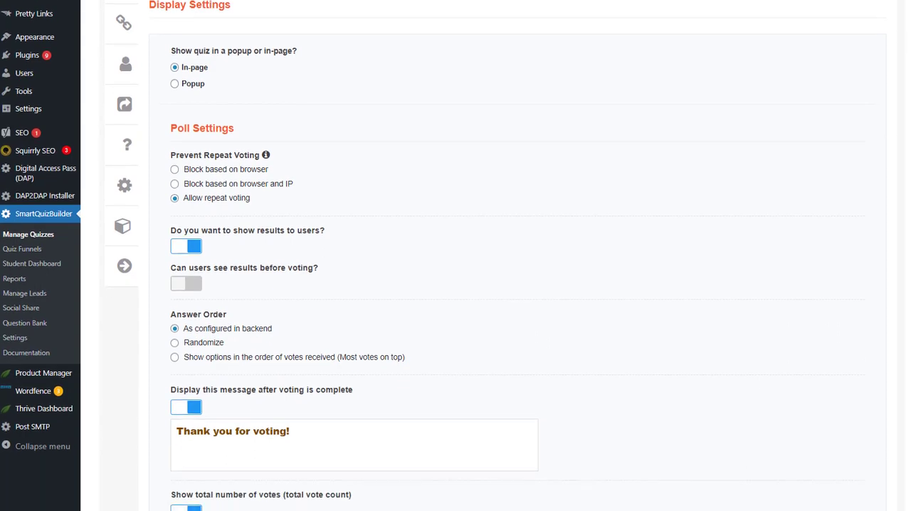
{"action": "scroll", "coordinate": [906, 110], "scroll_direction": "down", "scroll_amount": 1}
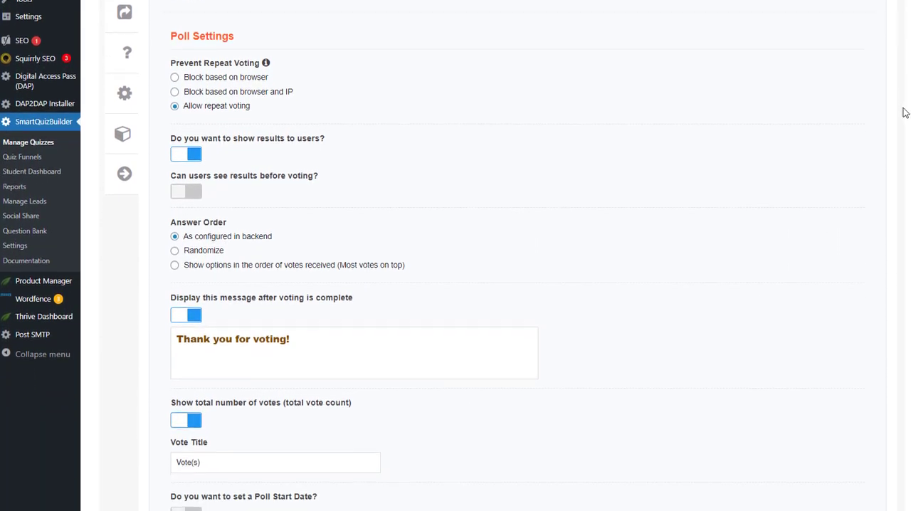
{"action": "scroll", "coordinate": [903, 115], "scroll_direction": "down", "scroll_amount": 1}
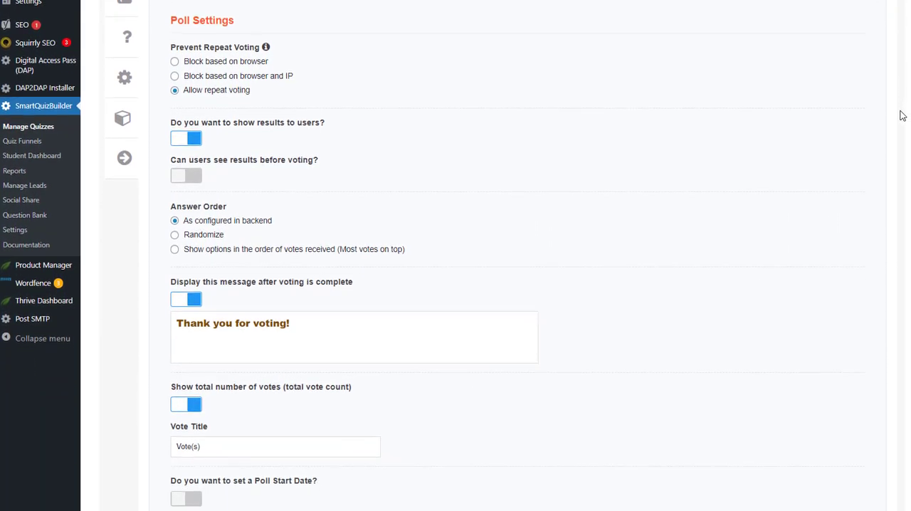
{"action": "scroll", "coordinate": [467, 218], "scroll_direction": "down", "scroll_amount": 2}
{"action": "left_click", "coordinate": [183, 432]}
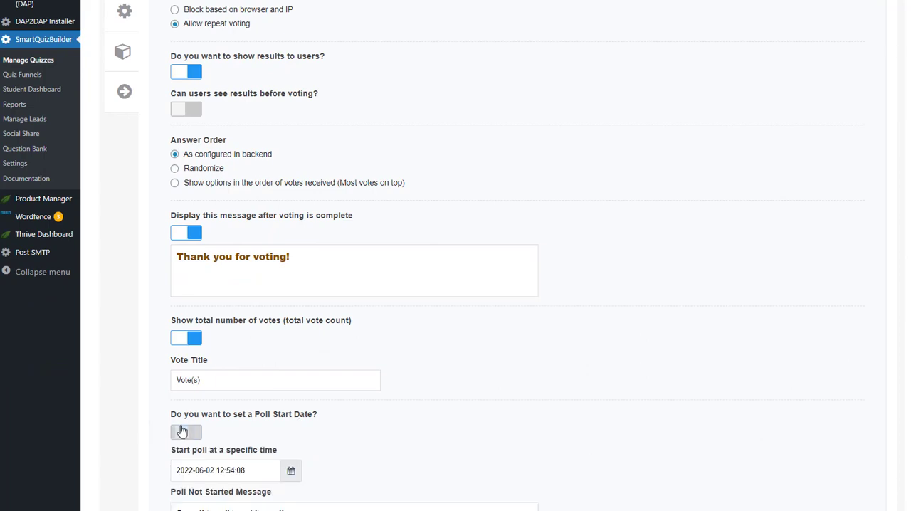
Examine the poll's repeat voting, results, answer order, vote count, start date, closing and outcome redirect settings
{"action": "scroll", "coordinate": [308, 348], "scroll_direction": "up", "scroll_amount": 2}
{"action": "scroll", "coordinate": [304, 334], "scroll_direction": "up", "scroll_amount": 4}
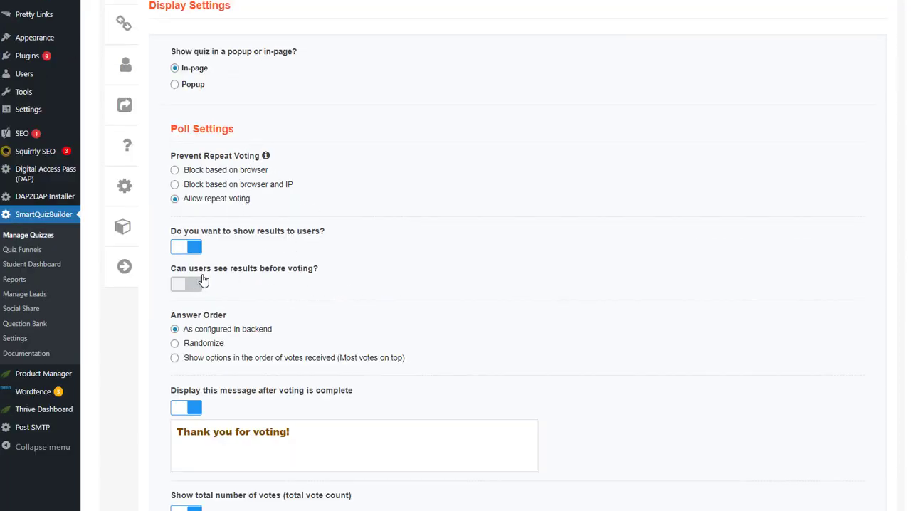
{"action": "scroll", "coordinate": [309, 278], "scroll_direction": "down", "scroll_amount": 4}
{"action": "scroll", "coordinate": [309, 279], "scroll_direction": "down", "scroll_amount": 4}
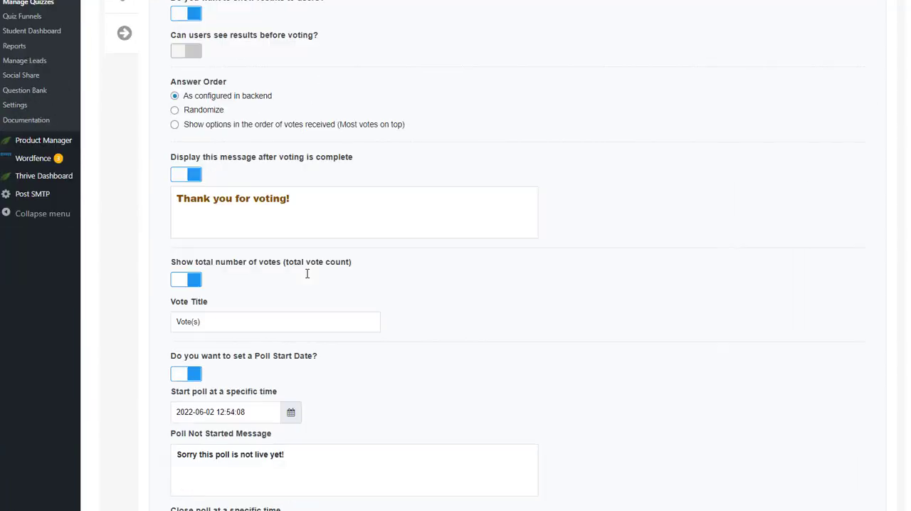
{"action": "scroll", "coordinate": [231, 194], "scroll_direction": "down", "scroll_amount": 4}
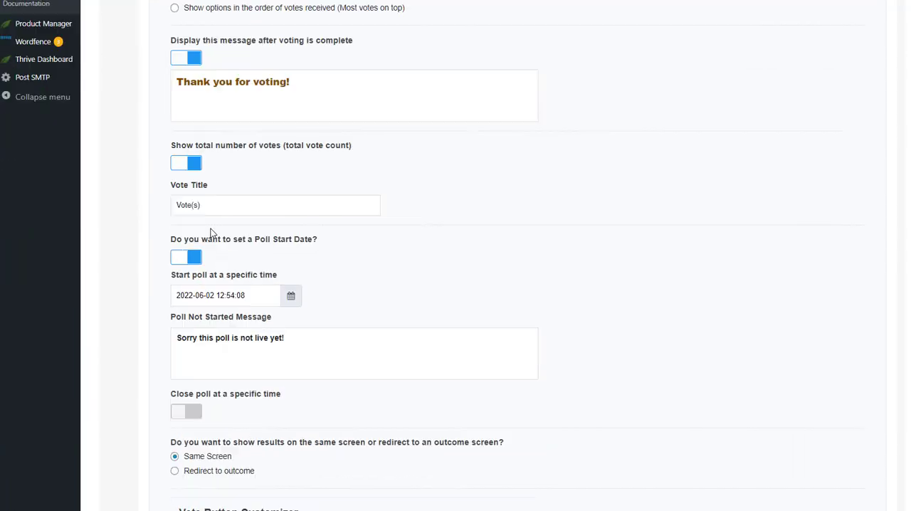
{"action": "scroll", "coordinate": [200, 235], "scroll_direction": "down", "scroll_amount": 4}
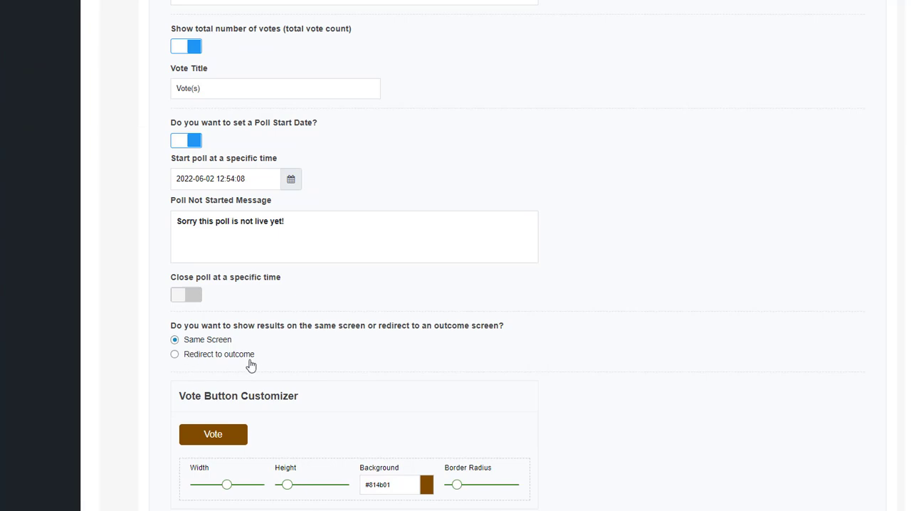
Try turning on the poll's opt-in form in the lead generation settings and turn it off again
{"action": "scroll", "coordinate": [222, 318], "scroll_direction": "down", "scroll_amount": 12}
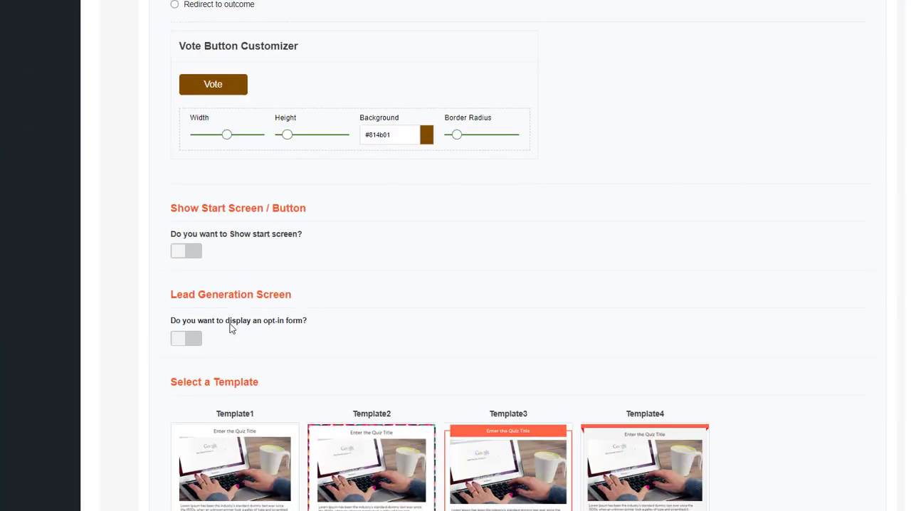
{"action": "left_click", "coordinate": [196, 340]}
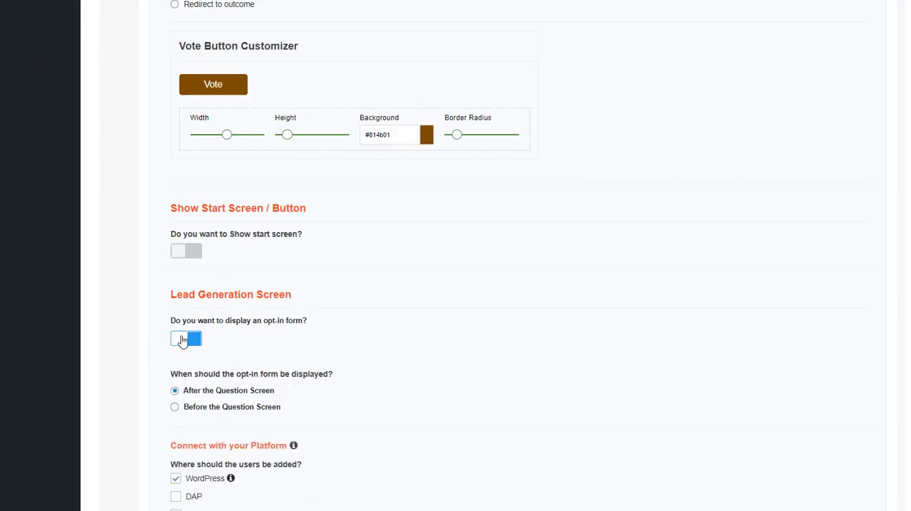
{"action": "left_click", "coordinate": [183, 342]}
Examine the design of the poll's image-answer question, and check the information for the Poll quiz type
{"action": "scroll", "coordinate": [787, 119], "scroll_direction": "up", "scroll_amount": 12}
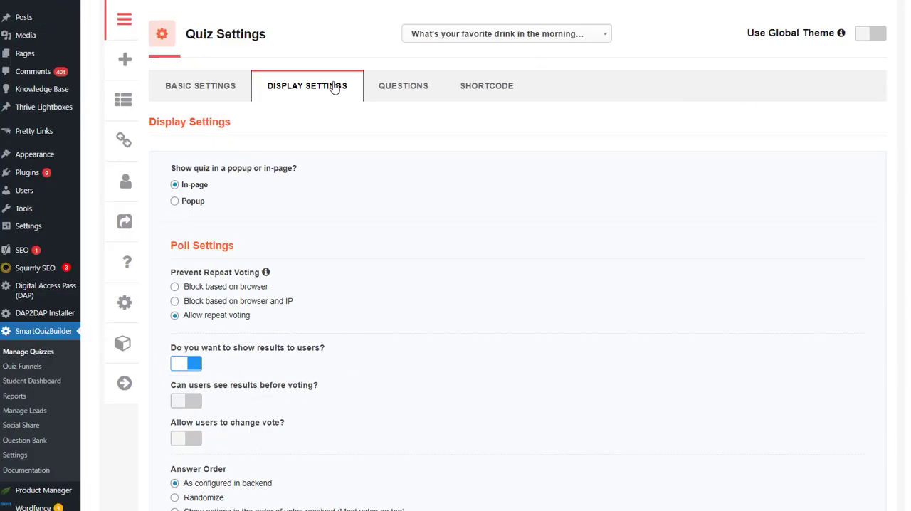
{"action": "left_click", "coordinate": [396, 105]}
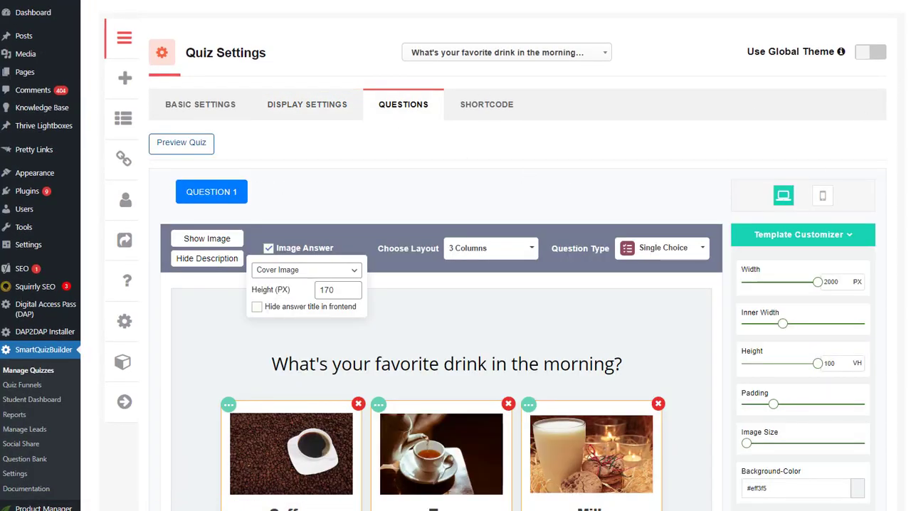
{"action": "scroll", "coordinate": [455, 285], "scroll_direction": "down", "scroll_amount": 5}
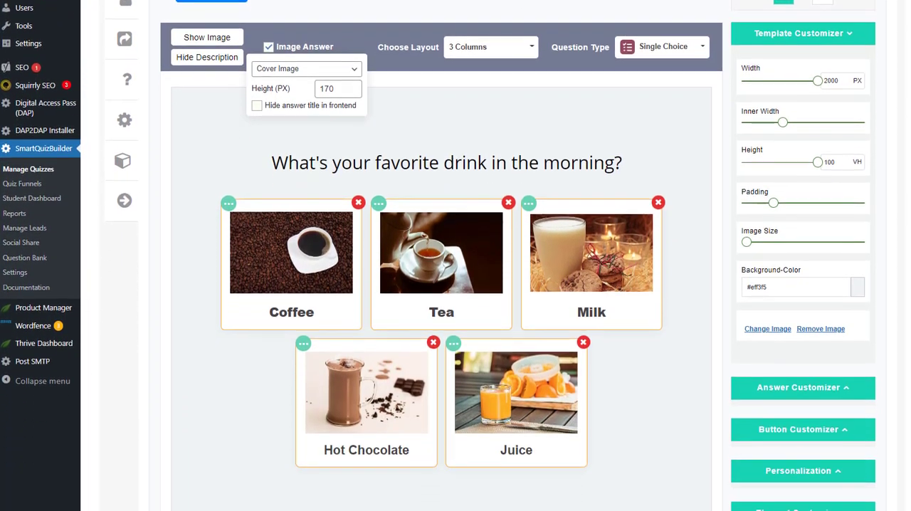
{"action": "scroll", "coordinate": [456, 284], "scroll_direction": "down", "scroll_amount": 1}
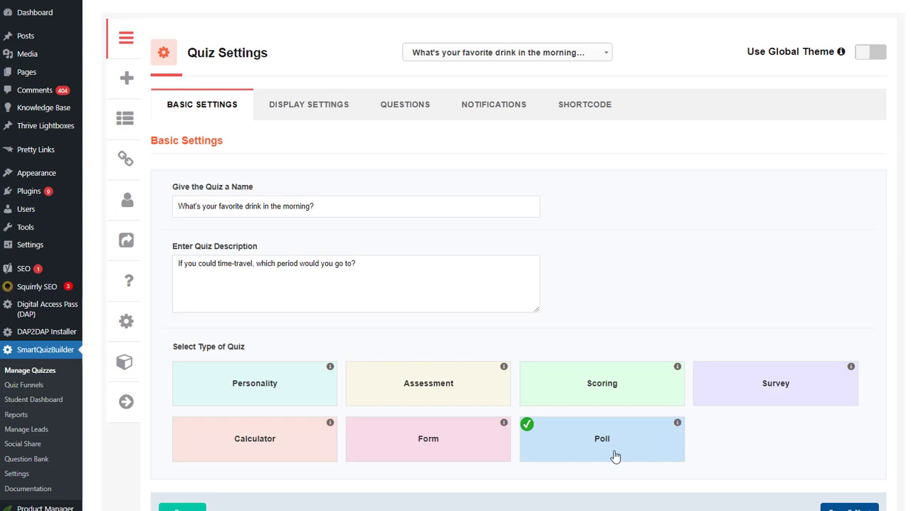
{"action": "left_click", "coordinate": [679, 424]}
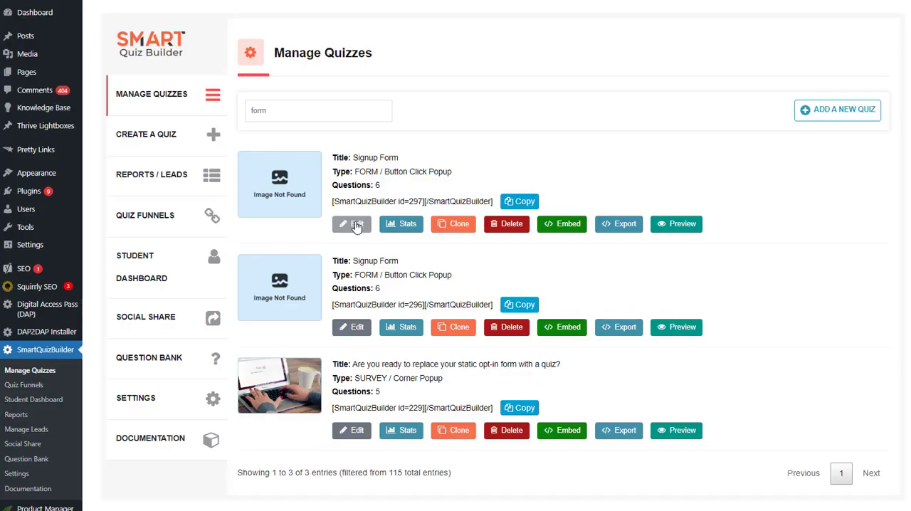
Open the Signup Form quiz with id 297 for editing and check the information for the Form quiz type
{"action": "left_click", "coordinate": [357, 225]}
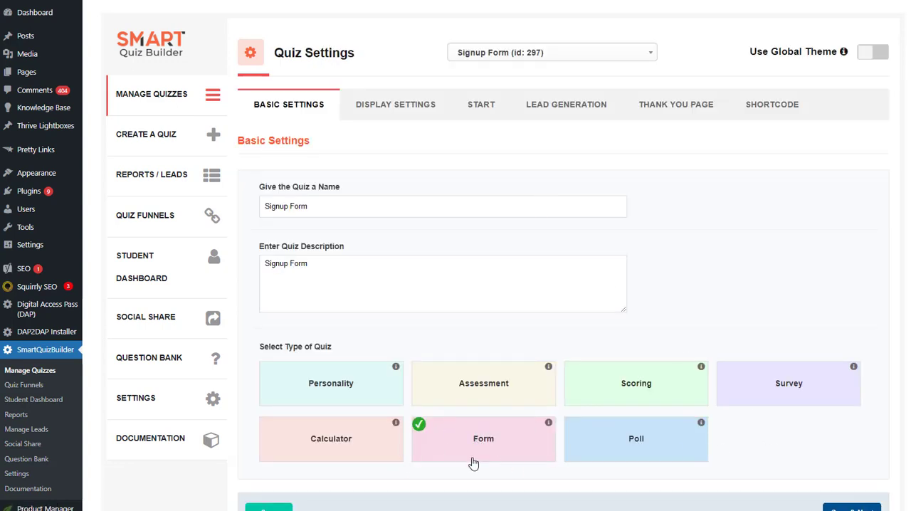
{"action": "left_click", "coordinate": [548, 426]}
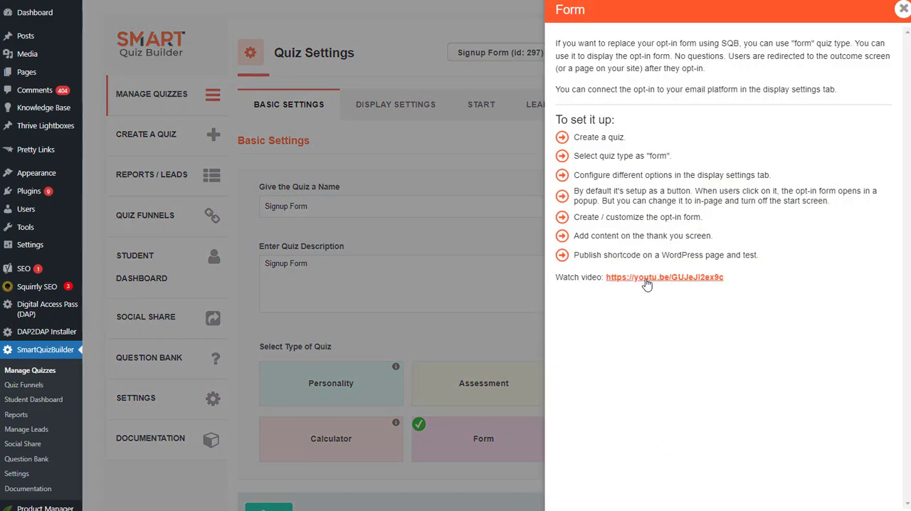
{"action": "left_click", "coordinate": [903, 10]}
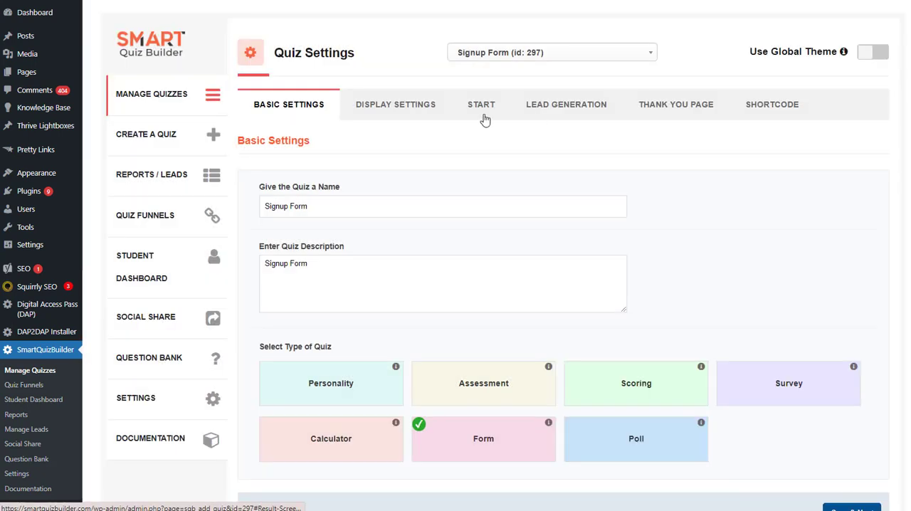
Examine the signup form's popup display options, its shortcode and the instant access button on the start screen
{"action": "left_click", "coordinate": [403, 107]}
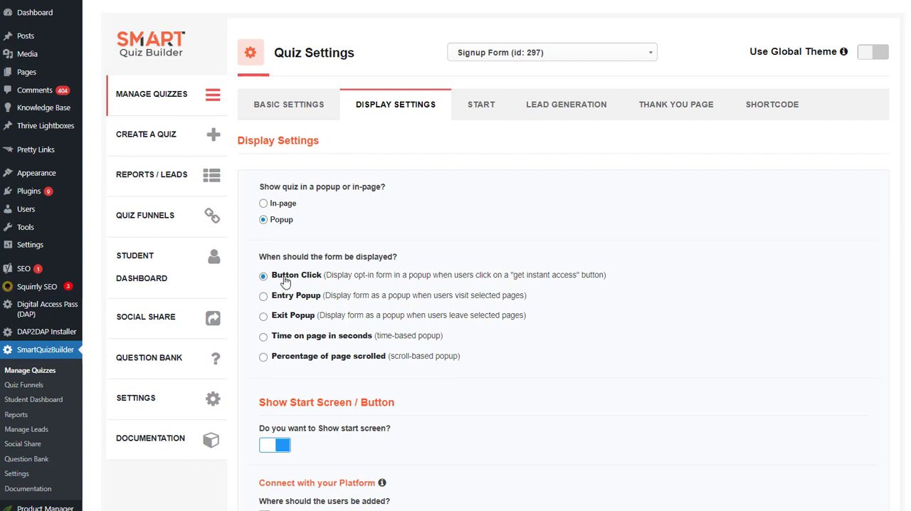
{"action": "left_click", "coordinate": [796, 110]}
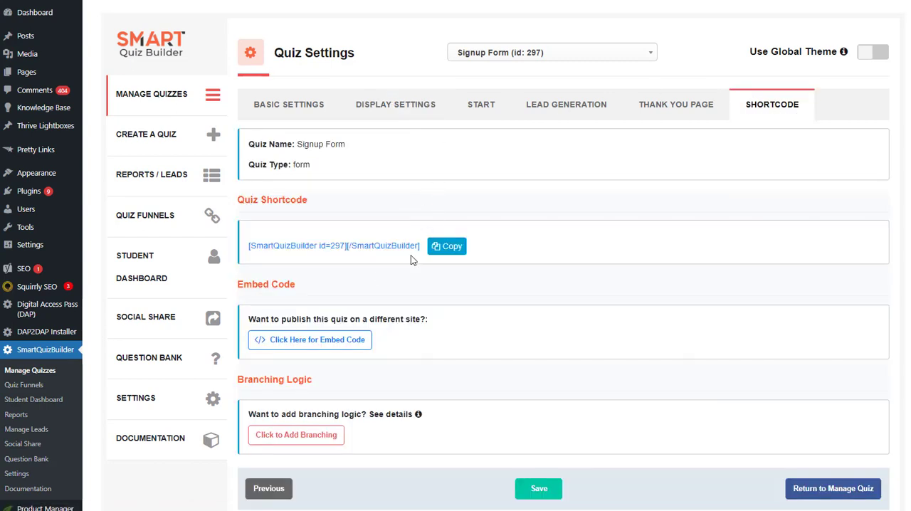
{"action": "left_click", "coordinate": [406, 104]}
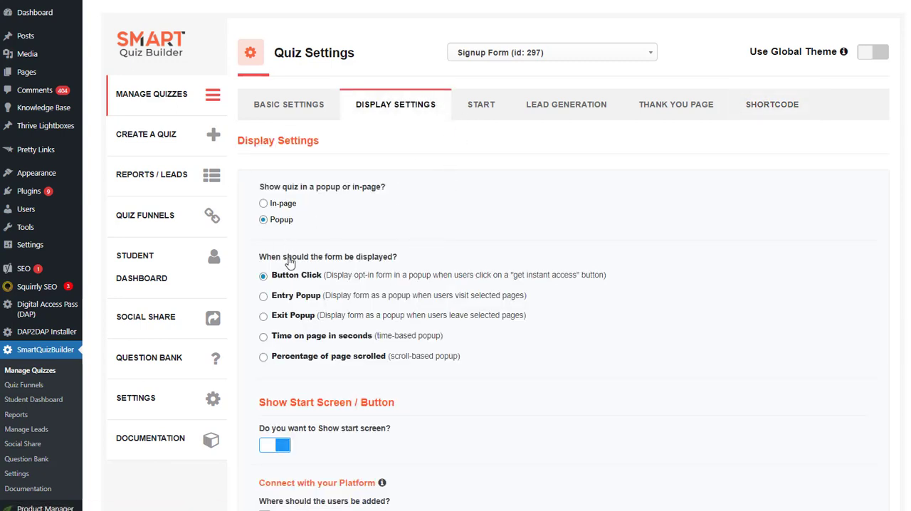
{"action": "left_click", "coordinate": [495, 107]}
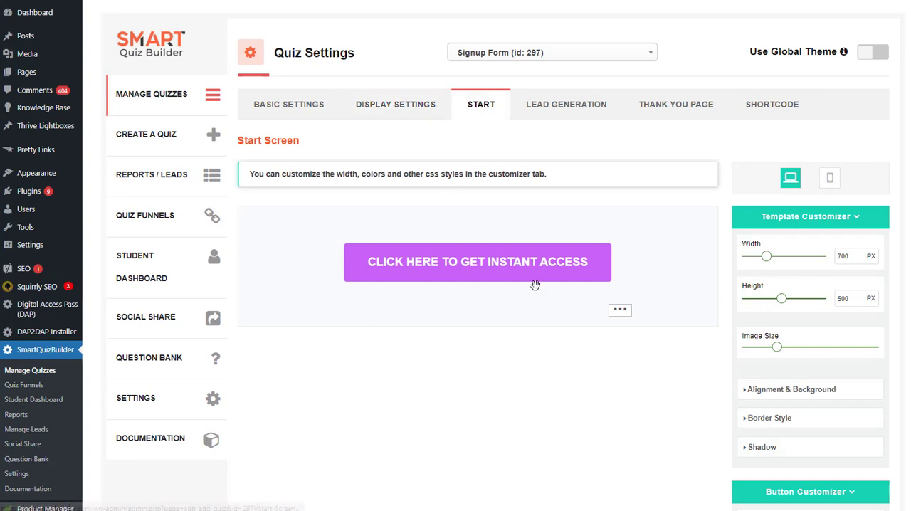
{"action": "left_click", "coordinate": [493, 278]}
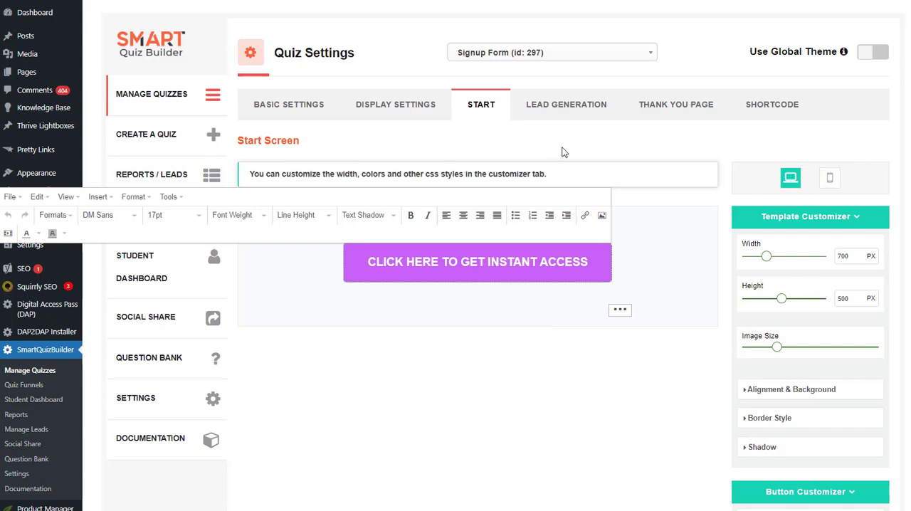
Examine the signup form's opt-in screen with its image, name and email fields and submit button
{"action": "left_click", "coordinate": [568, 106]}
{"action": "scroll", "coordinate": [355, 202], "scroll_direction": "down", "scroll_amount": 2}
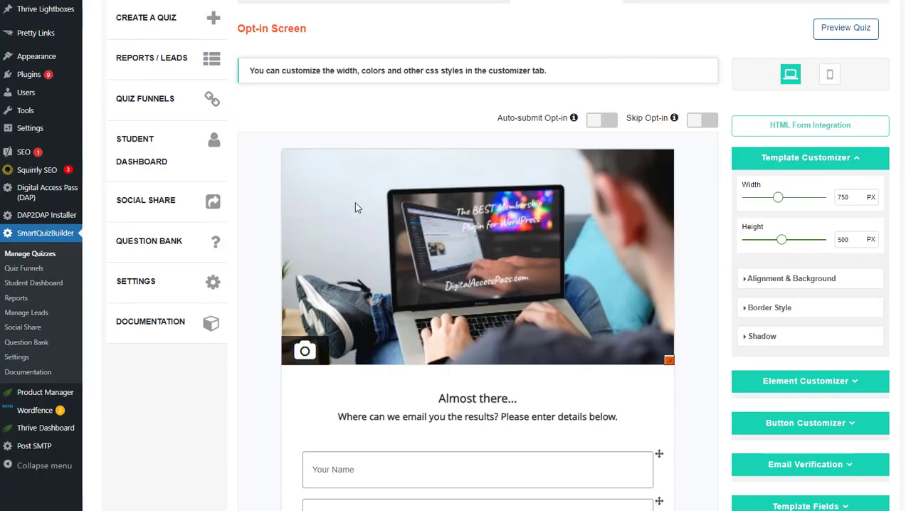
{"action": "scroll", "coordinate": [722, 256], "scroll_direction": "down", "scroll_amount": 3}
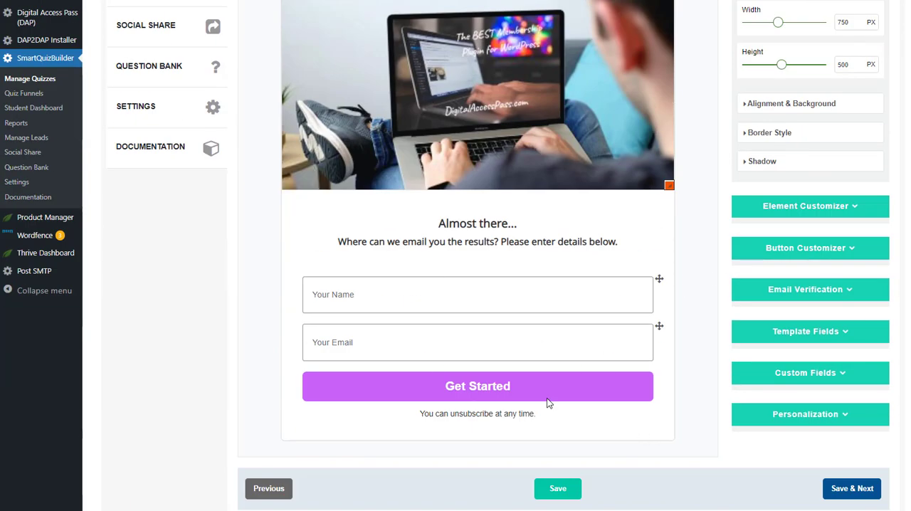
{"action": "scroll", "coordinate": [538, 232], "scroll_direction": "up", "scroll_amount": 3}
{"action": "scroll", "coordinate": [538, 238], "scroll_direction": "down", "scroll_amount": 2}
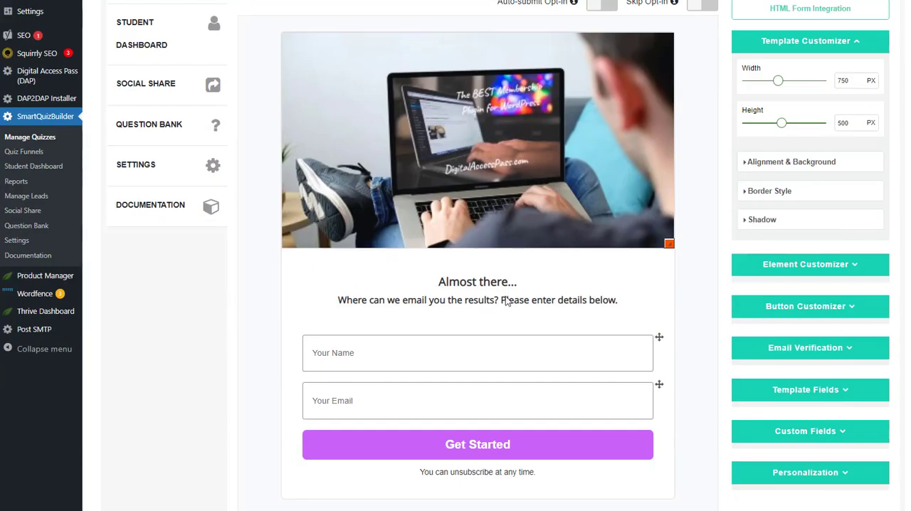
{"action": "scroll", "coordinate": [599, 154], "scroll_direction": "up", "scroll_amount": 1}
{"action": "scroll", "coordinate": [598, 149], "scroll_direction": "up", "scroll_amount": 3}
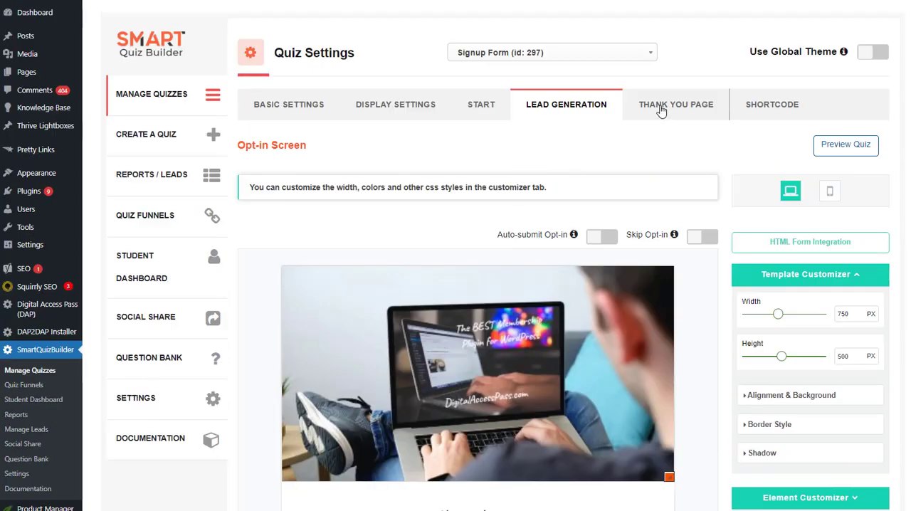
Examine the signup form's thank you page with its title, image, description and continue button
{"action": "left_click", "coordinate": [662, 107]}
{"action": "scroll", "coordinate": [696, 223], "scroll_direction": "down", "scroll_amount": 4}
{"action": "scroll", "coordinate": [677, 239], "scroll_direction": "up", "scroll_amount": 4}
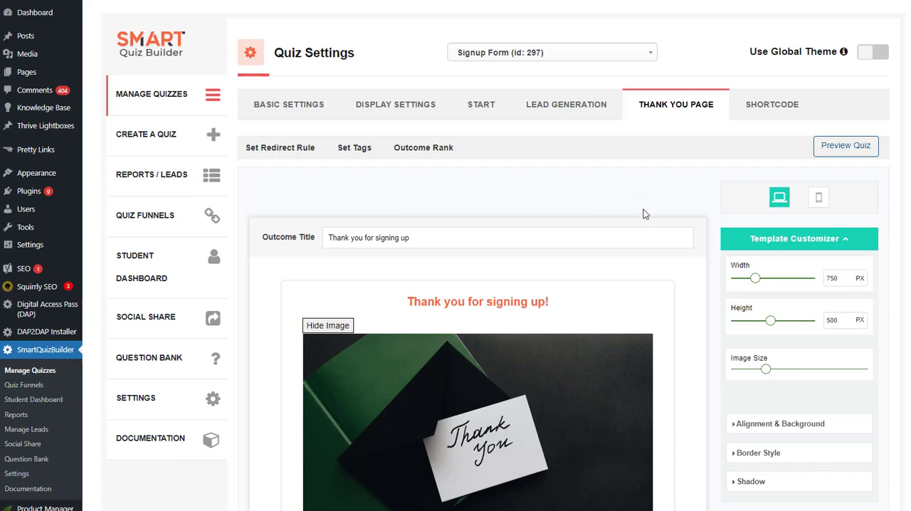
{"action": "scroll", "coordinate": [645, 213], "scroll_direction": "down", "scroll_amount": 3}
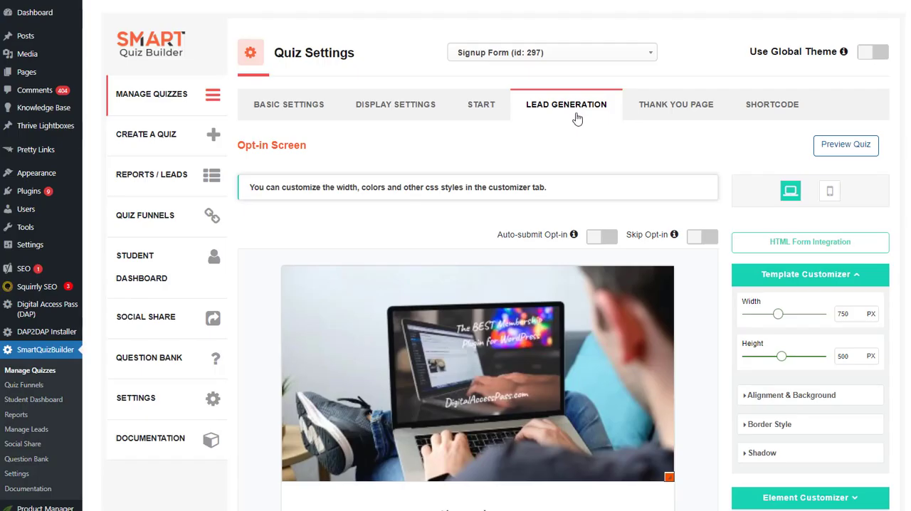
Try adding the existing Phone Number custom field to the opt-in form and remove it again
{"action": "scroll", "coordinate": [703, 243], "scroll_direction": "down", "scroll_amount": 5}
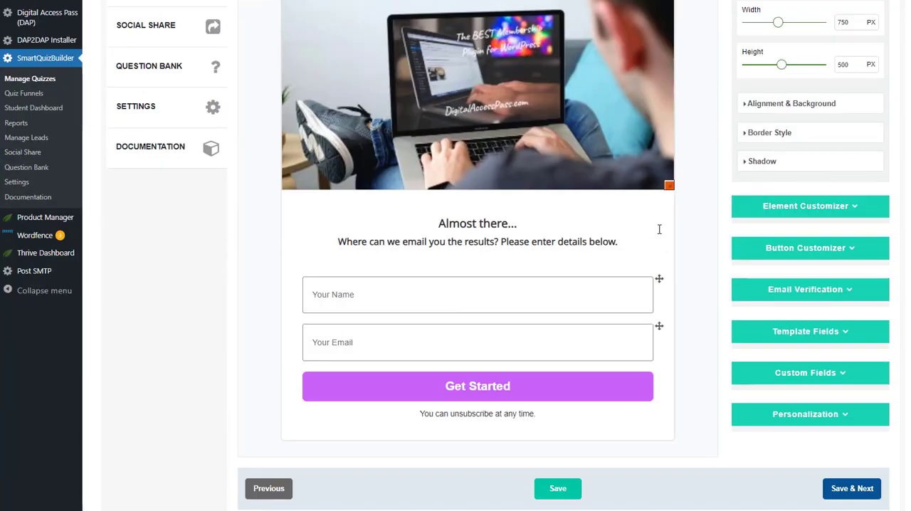
{"action": "left_click", "coordinate": [841, 378]}
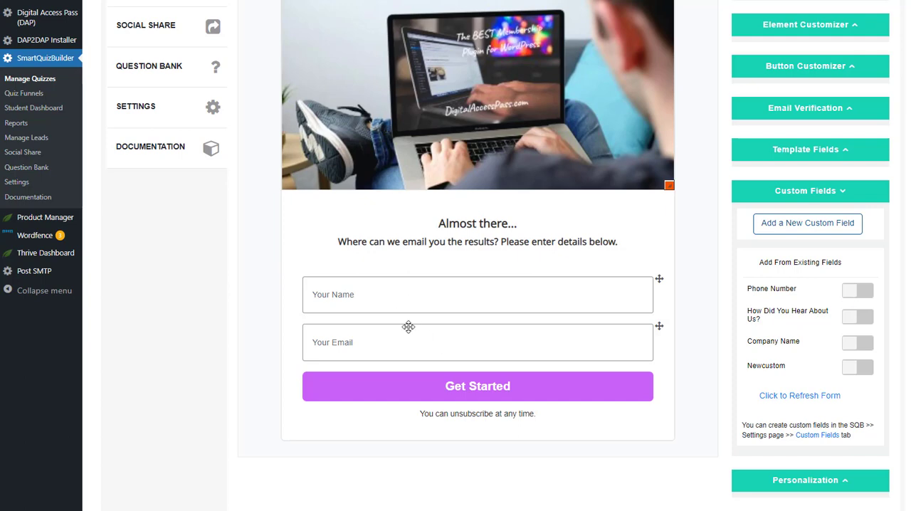
{"action": "left_click", "coordinate": [855, 292]}
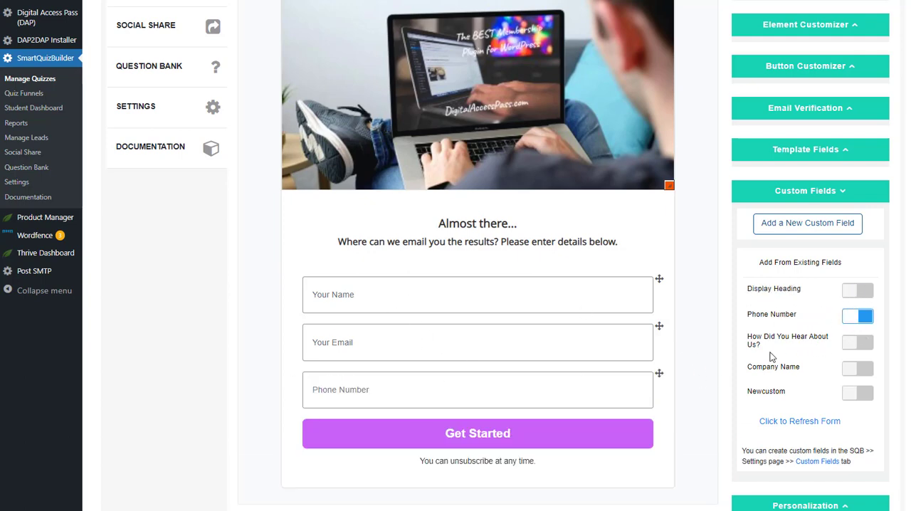
{"action": "left_click", "coordinate": [854, 317]}
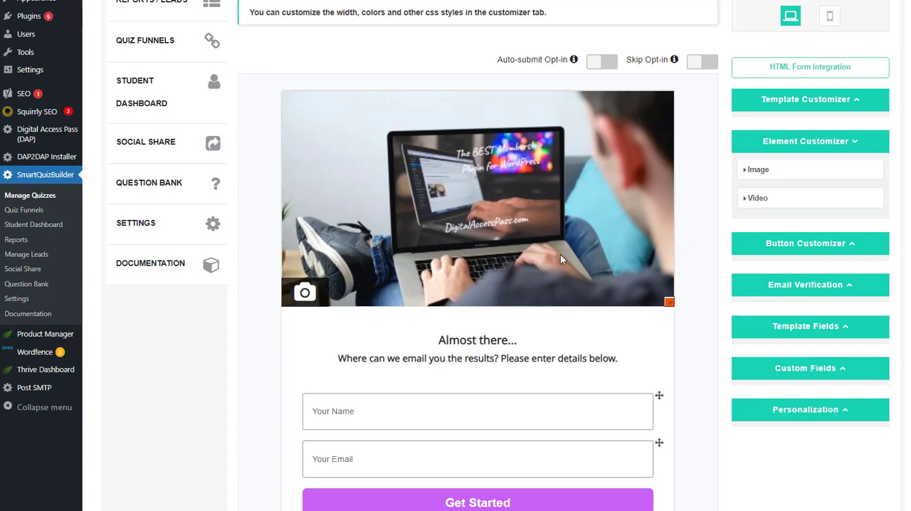
Try hiding the image on the opt-in screen and show it again
{"action": "scroll", "coordinate": [561, 255], "scroll_direction": "up", "scroll_amount": 1}
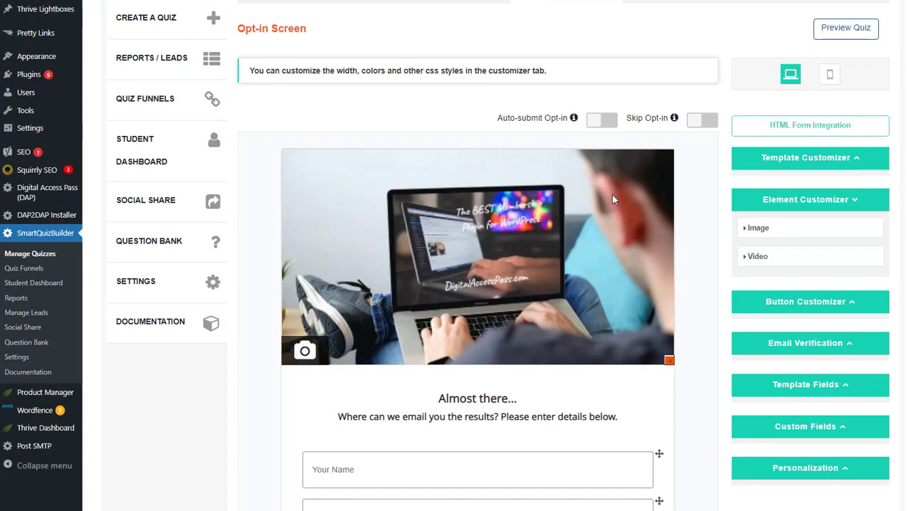
{"action": "left_click", "coordinate": [757, 228]}
{"action": "left_click", "coordinate": [858, 255]}
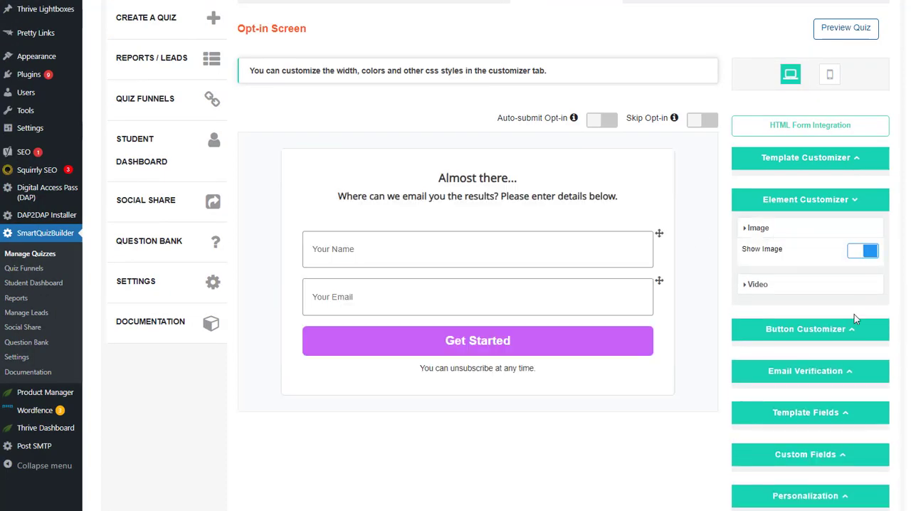
{"action": "left_click", "coordinate": [858, 253]}
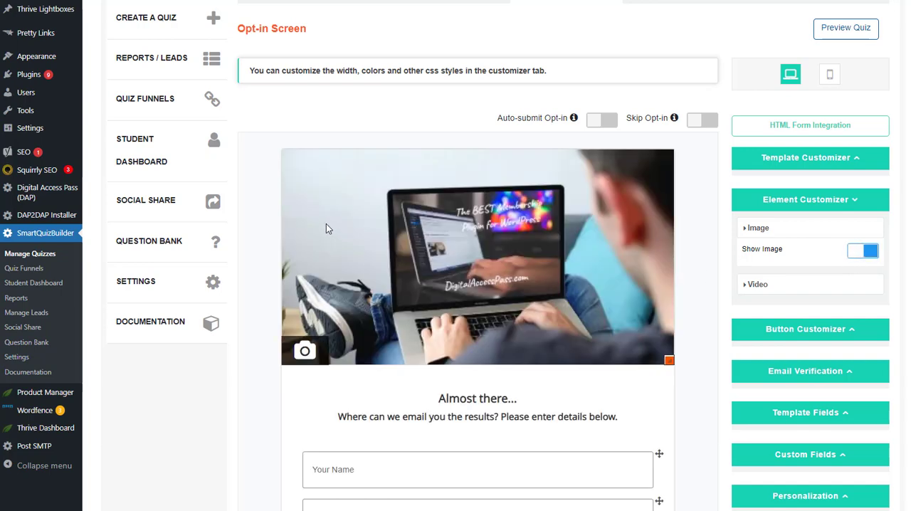
Examine the signup form's platform connections in the display settings, including the AWeber list action and the other email platforms
{"action": "scroll", "coordinate": [326, 223], "scroll_direction": "up", "scroll_amount": 2}
{"action": "left_click", "coordinate": [388, 109]}
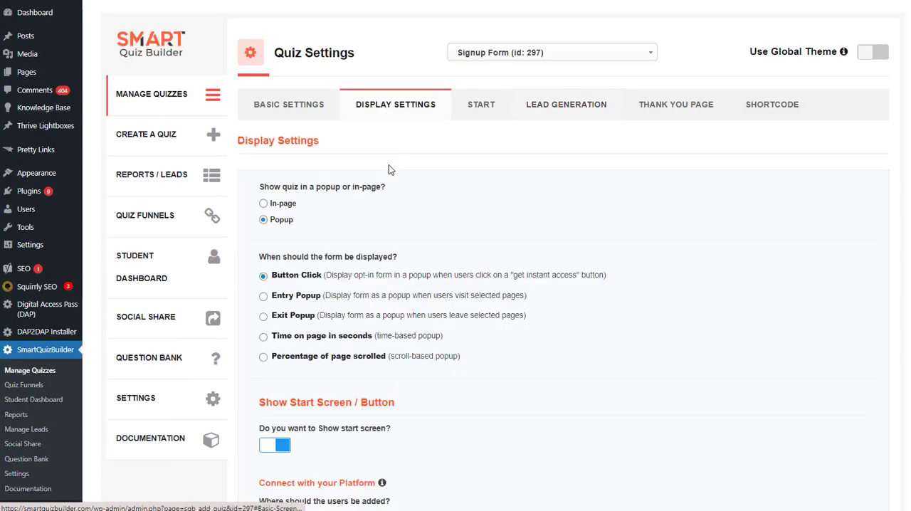
{"action": "scroll", "coordinate": [421, 317], "scroll_direction": "down", "scroll_amount": 6}
{"action": "scroll", "coordinate": [415, 313], "scroll_direction": "down", "scroll_amount": 6}
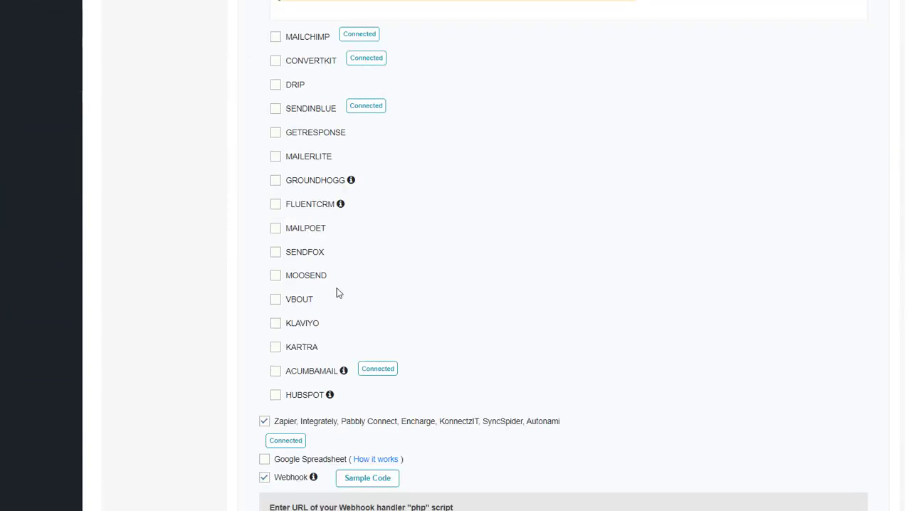
{"action": "scroll", "coordinate": [301, 285], "scroll_direction": "up", "scroll_amount": 7}
{"action": "scroll", "coordinate": [294, 267], "scroll_direction": "down", "scroll_amount": 1}
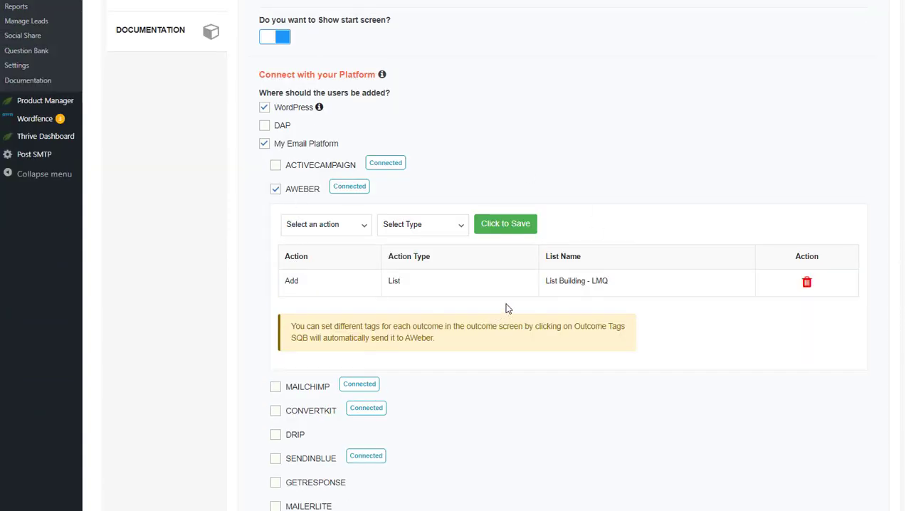
{"action": "scroll", "coordinate": [253, 199], "scroll_direction": "up", "scroll_amount": 1}
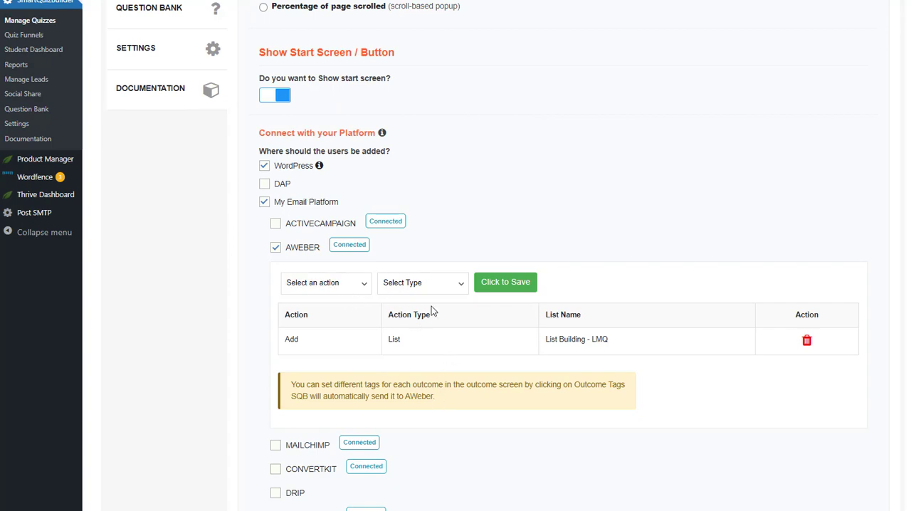
{"action": "scroll", "coordinate": [543, 247], "scroll_direction": "up", "scroll_amount": 5}
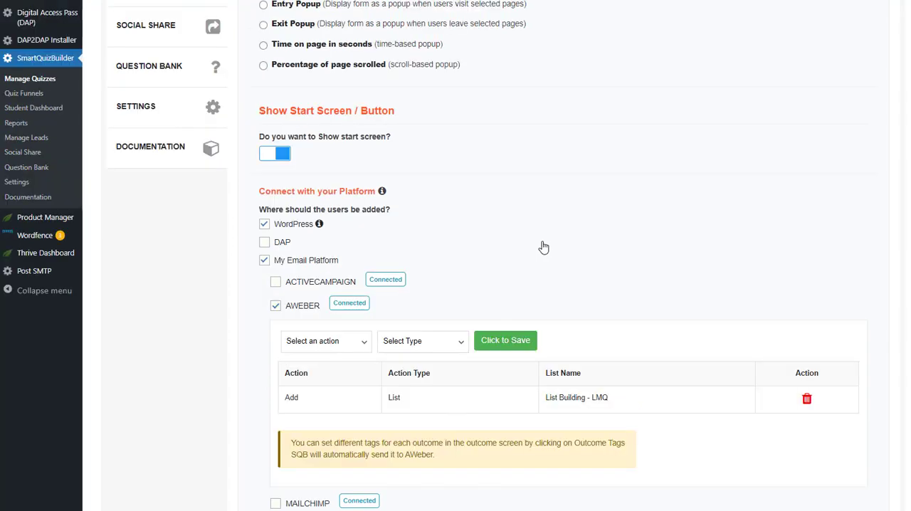
Check the outcome tag options for the thank you page and close them without assigning a tag
{"action": "left_click", "coordinate": [677, 113]}
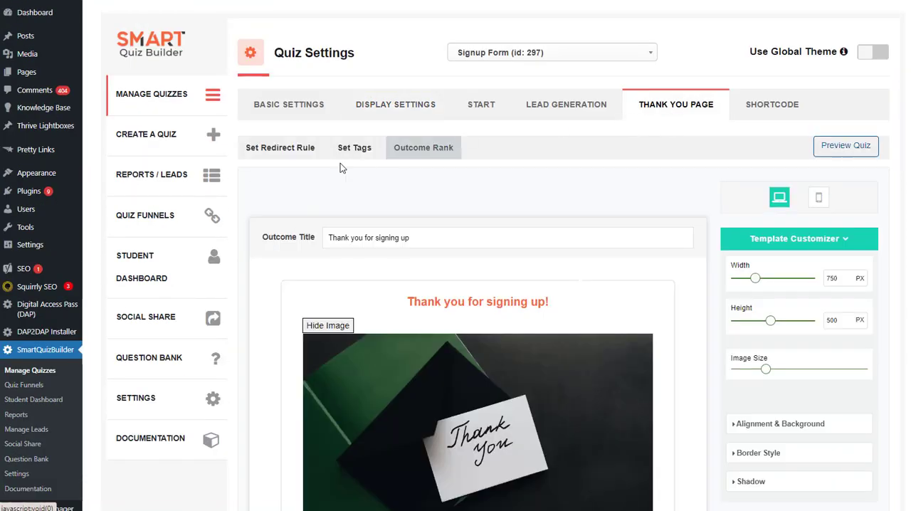
{"action": "left_click", "coordinate": [354, 149]}
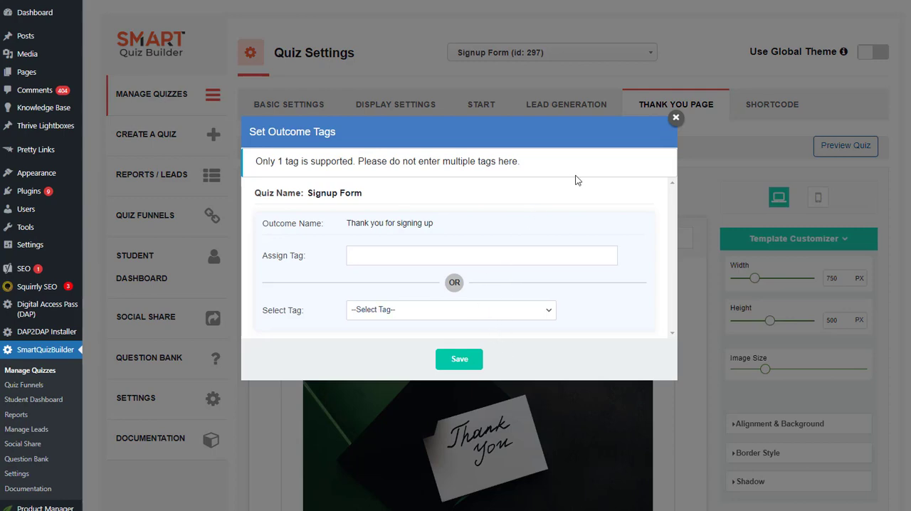
{"action": "left_click", "coordinate": [676, 119]}
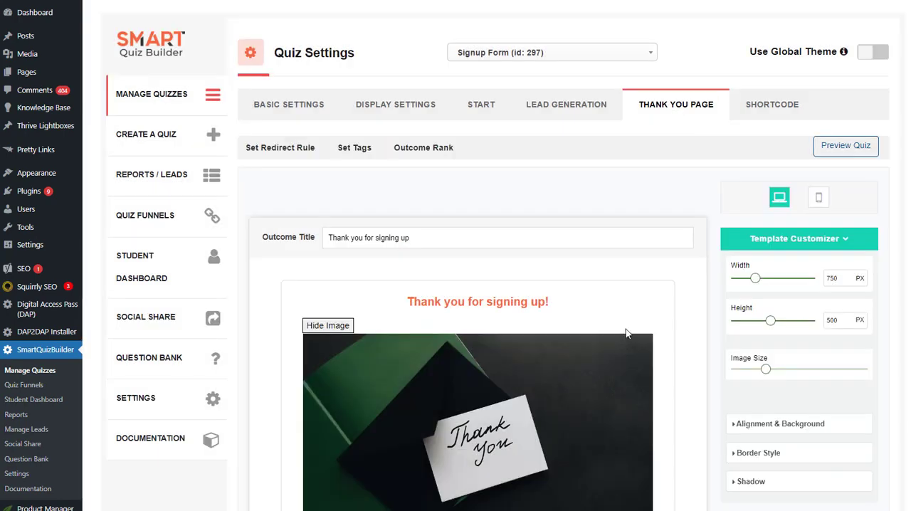
{"action": "scroll", "coordinate": [501, 321], "scroll_direction": "down", "scroll_amount": 1}
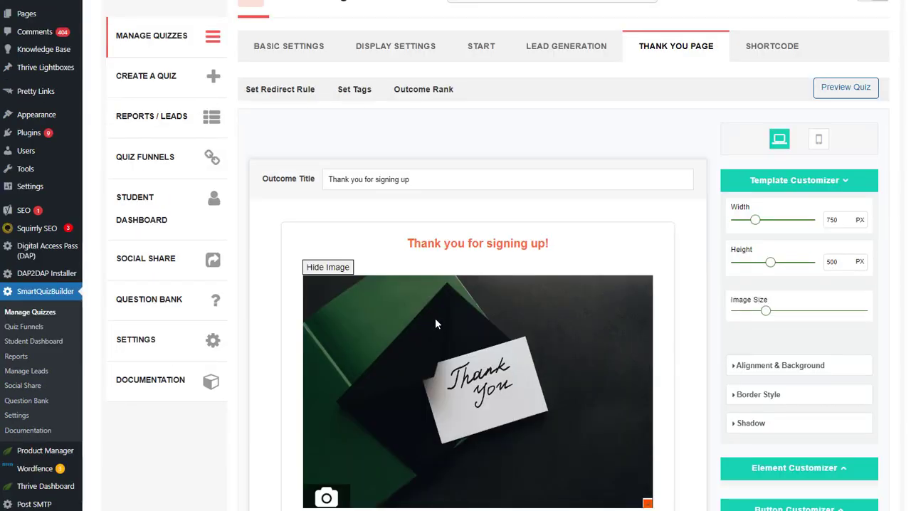
Review the signup form's display settings, from the popup trigger options and platform connections down to the available templates
{"action": "left_click", "coordinate": [408, 62]}
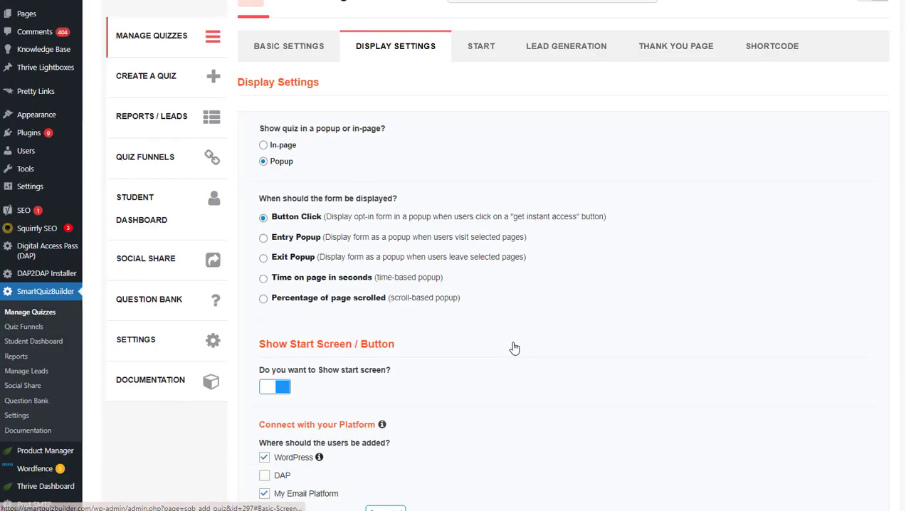
{"action": "scroll", "coordinate": [514, 347], "scroll_direction": "down", "scroll_amount": 3}
{"action": "scroll", "coordinate": [349, 324], "scroll_direction": "up", "scroll_amount": 5}
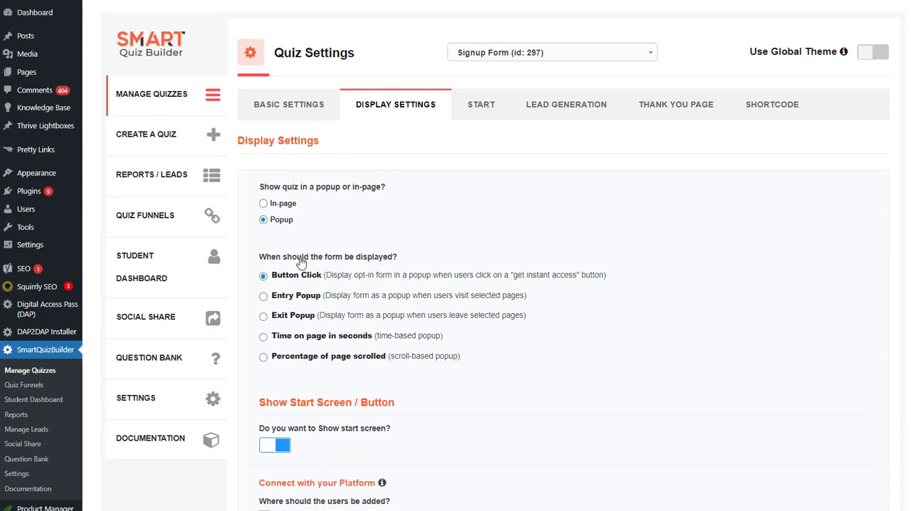
{"action": "scroll", "coordinate": [307, 269], "scroll_direction": "down", "scroll_amount": 2}
{"action": "scroll", "coordinate": [321, 291], "scroll_direction": "down", "scroll_amount": 2}
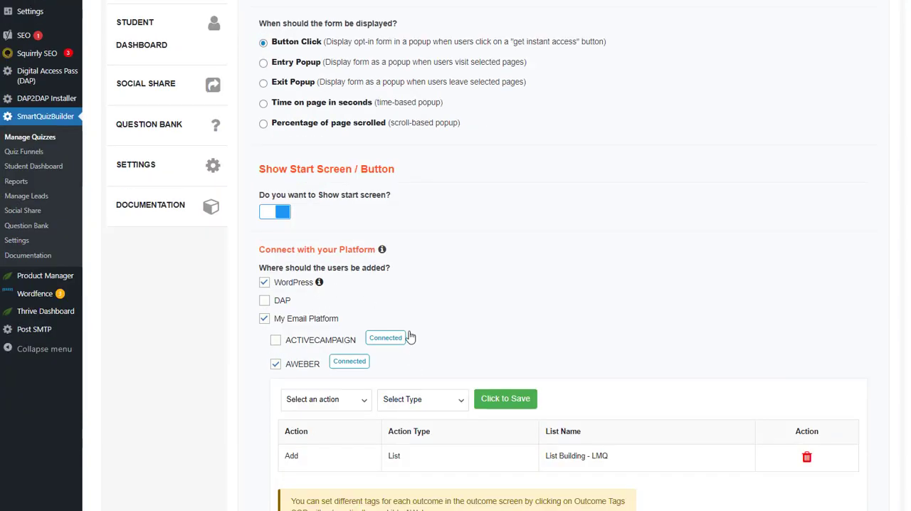
{"action": "scroll", "coordinate": [370, 330], "scroll_direction": "down", "scroll_amount": 12}
{"action": "scroll", "coordinate": [411, 330], "scroll_direction": "down", "scroll_amount": 10}
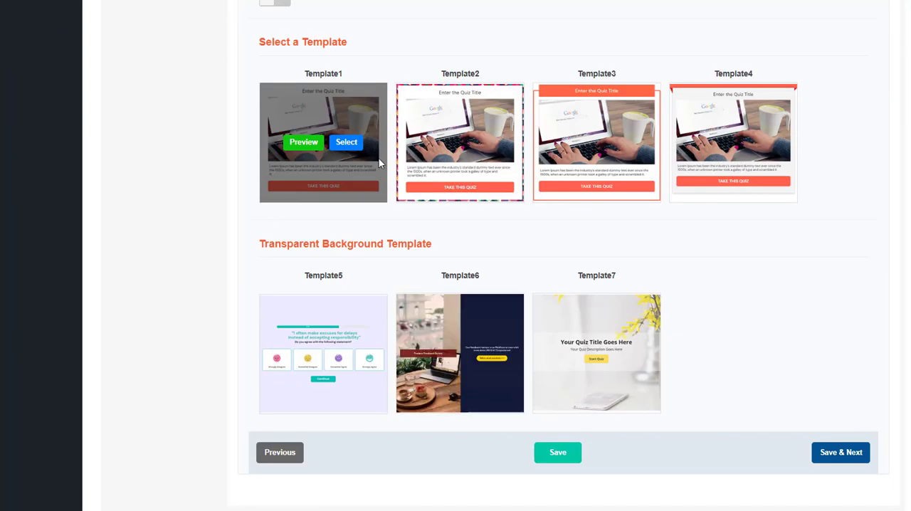
{"action": "scroll", "coordinate": [325, 261], "scroll_direction": "up", "scroll_amount": 20}
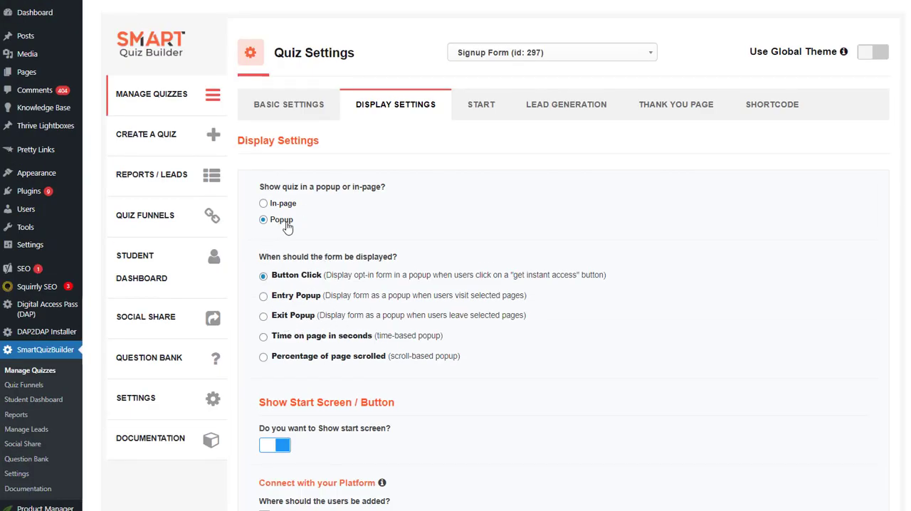
Set the signup form to display in-page instead of as a popup and turn off its start screen
{"action": "left_click", "coordinate": [567, 105]}
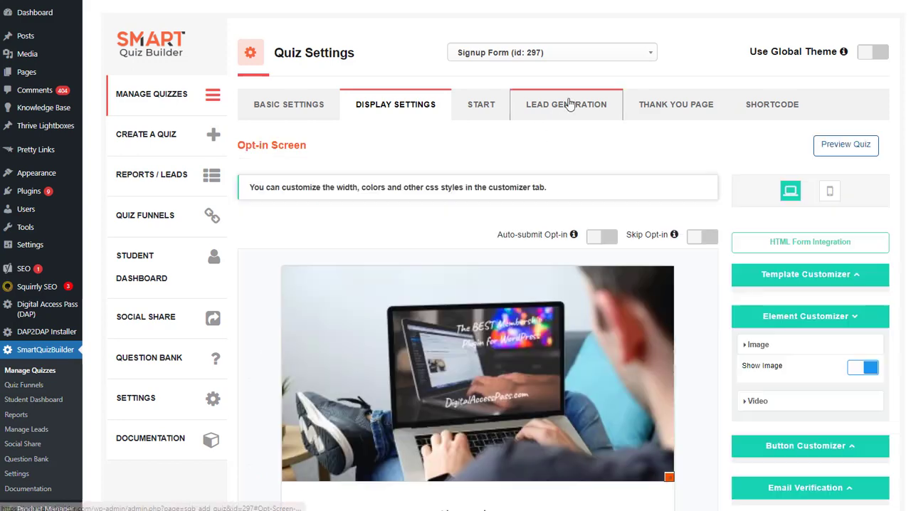
{"action": "scroll", "coordinate": [698, 344], "scroll_direction": "down", "scroll_amount": 4}
{"action": "scroll", "coordinate": [430, 165], "scroll_direction": "up", "scroll_amount": 4}
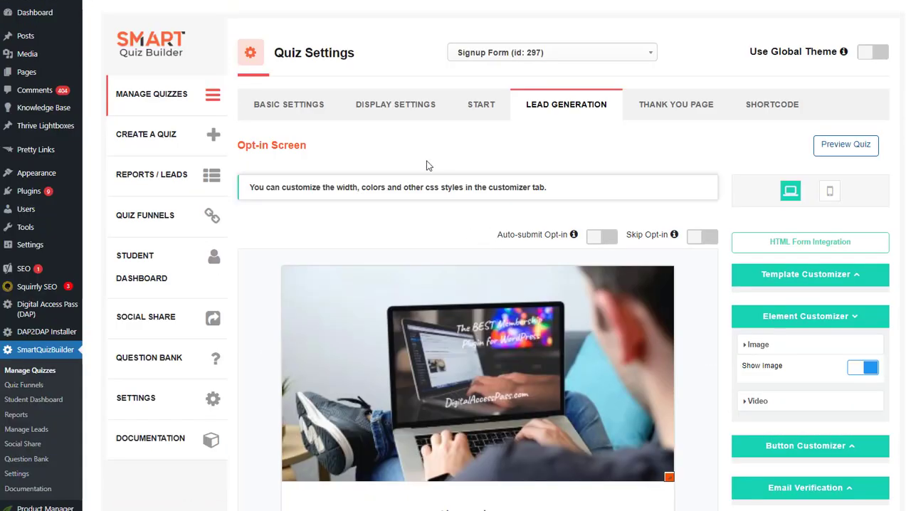
{"action": "left_click", "coordinate": [399, 112]}
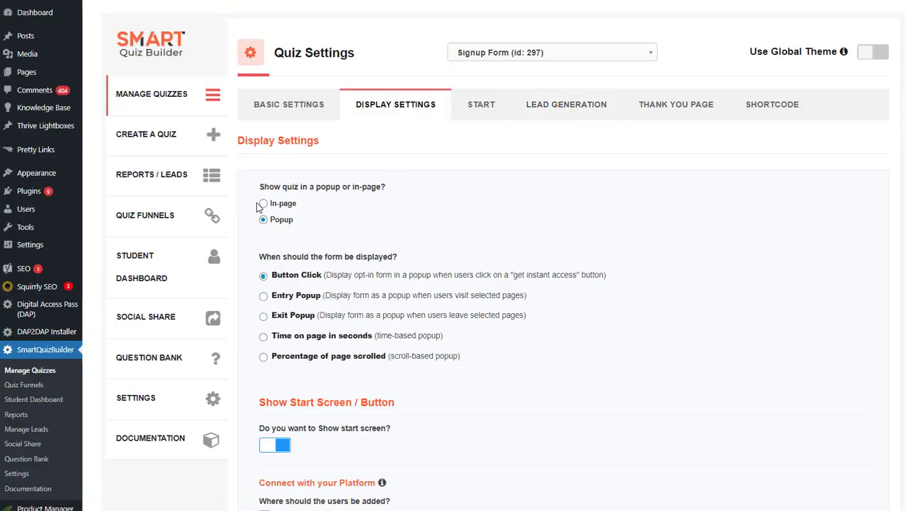
{"action": "left_click", "coordinate": [282, 204]}
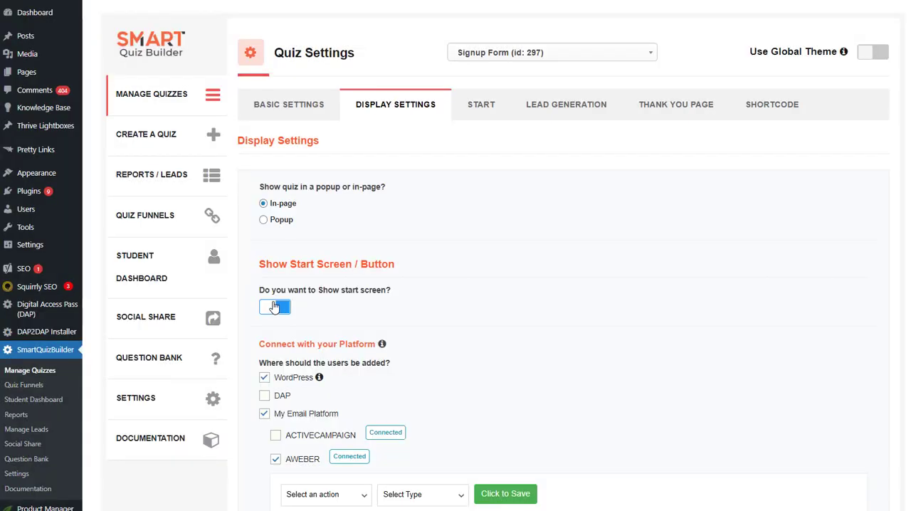
{"action": "left_click", "coordinate": [276, 307]}
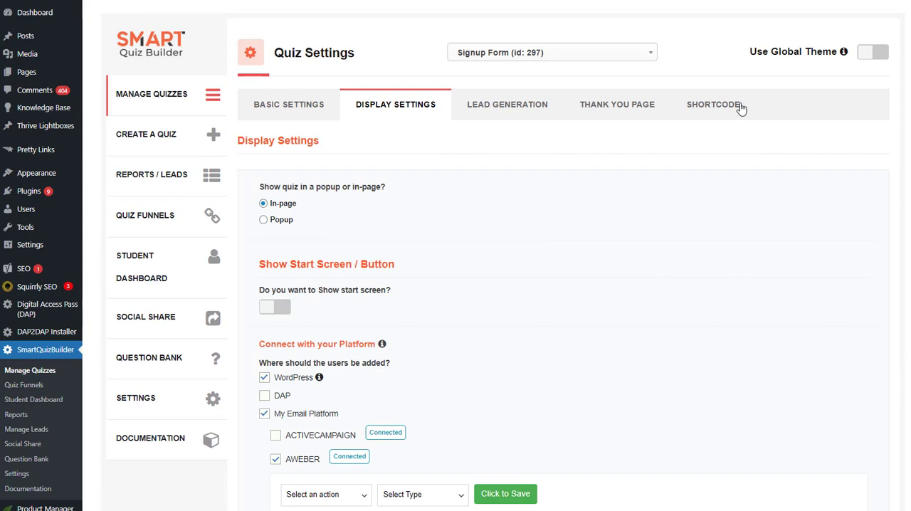
Review the signup form's opt-in screen with its name and email fields, and the thank you page layout
{"action": "left_click", "coordinate": [504, 113]}
{"action": "scroll", "coordinate": [723, 263], "scroll_direction": "down", "scroll_amount": 3}
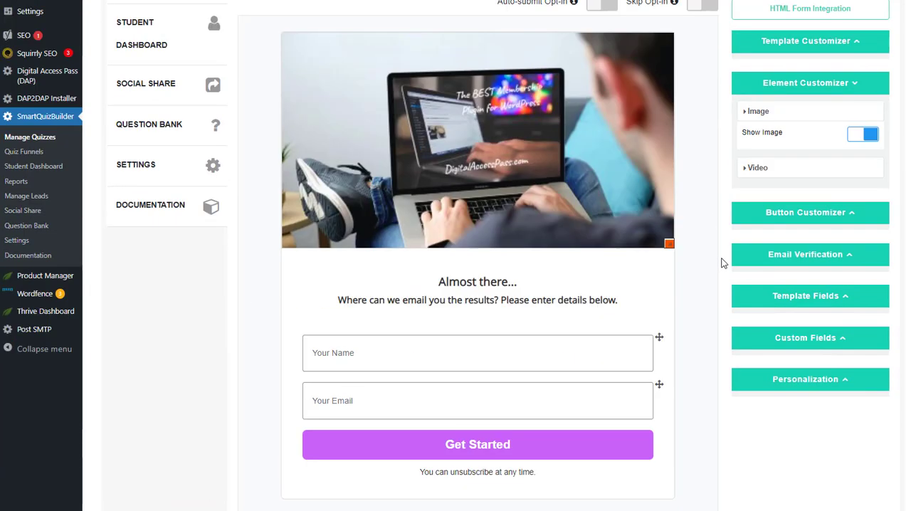
{"action": "scroll", "coordinate": [719, 257], "scroll_direction": "up", "scroll_amount": 3}
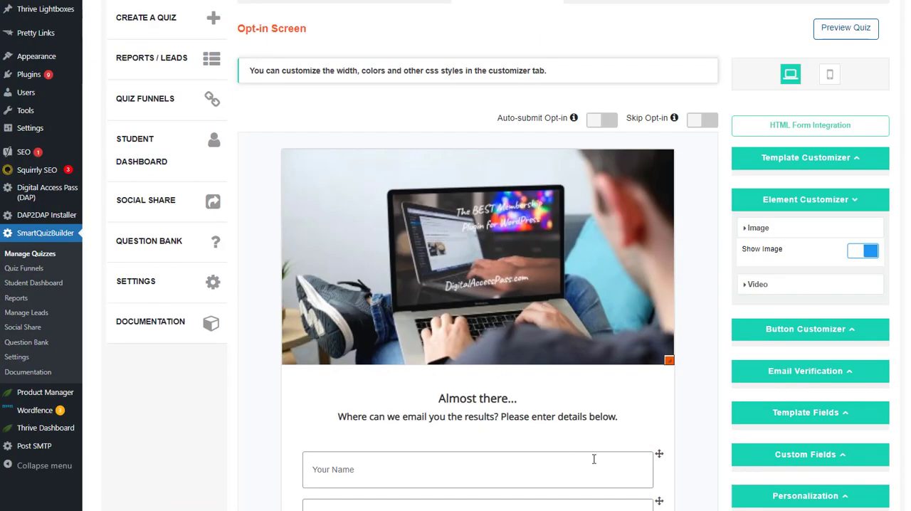
{"action": "scroll", "coordinate": [610, 360], "scroll_direction": "down", "scroll_amount": 3}
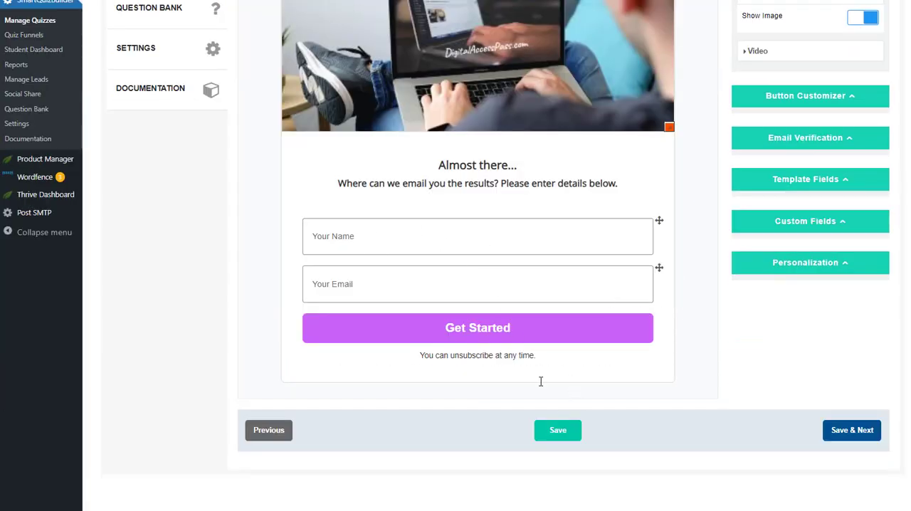
{"action": "scroll", "coordinate": [508, 306], "scroll_direction": "up", "scroll_amount": 5}
{"action": "left_click", "coordinate": [611, 112]}
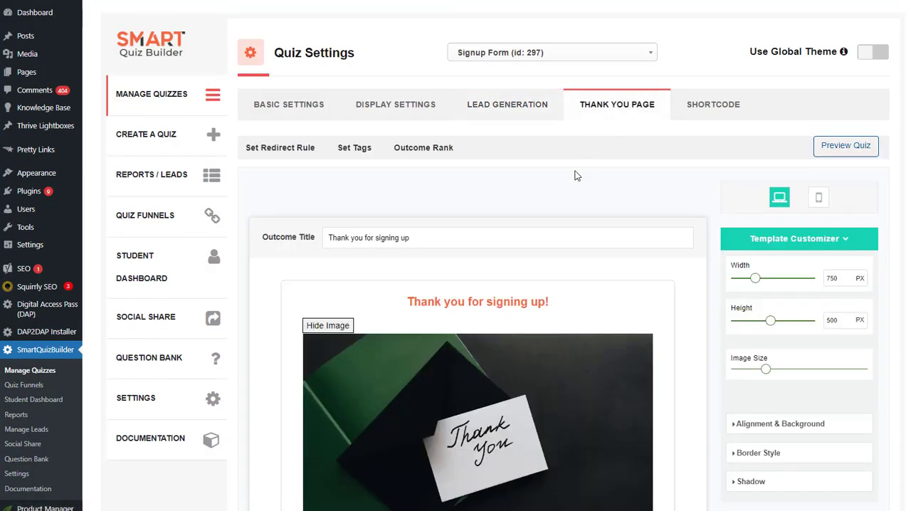
{"action": "scroll", "coordinate": [675, 320], "scroll_direction": "down", "scroll_amount": 1}
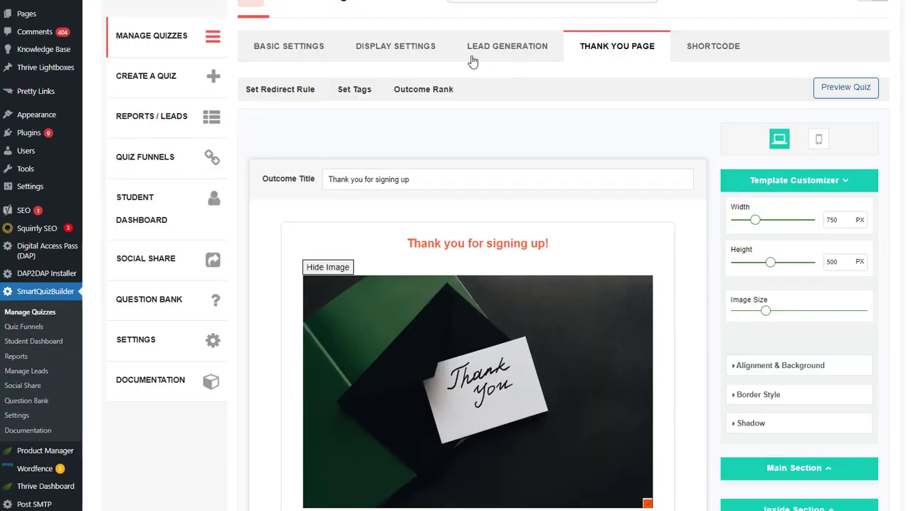
Return to the signup form's basic settings and open the explanation of the Personality quiz type
{"action": "left_click", "coordinate": [422, 51]}
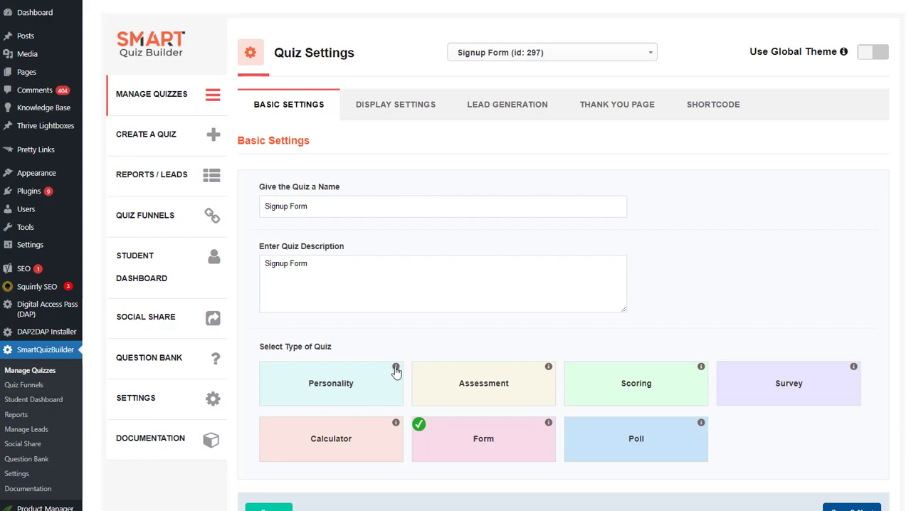
{"action": "left_click", "coordinate": [396, 367]}
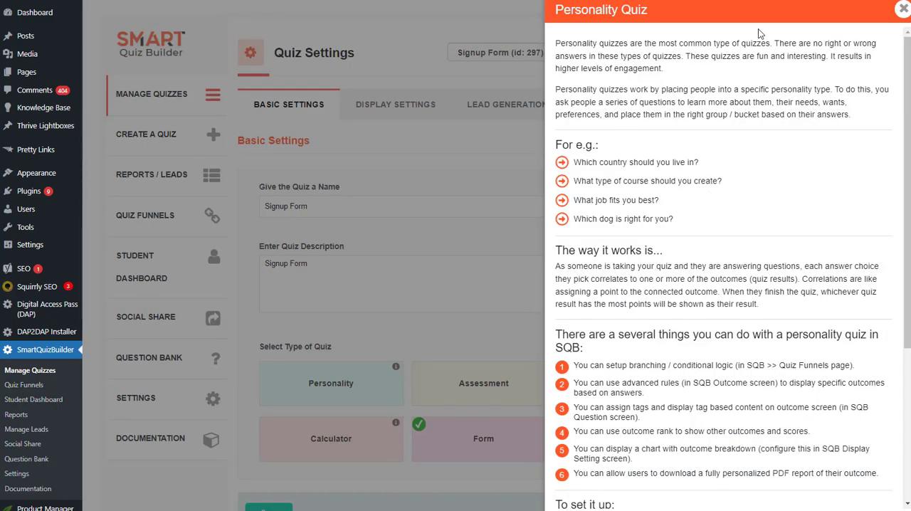